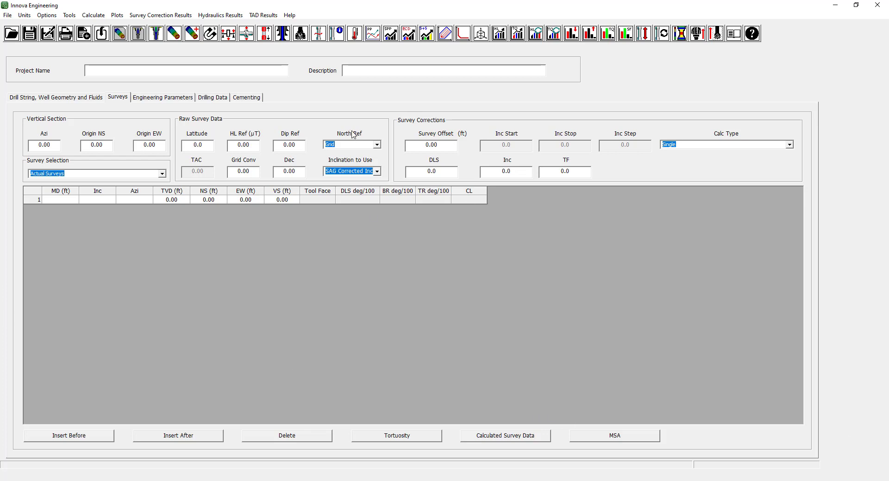
Open the built-in help and read through the Options Menu topic in the Menus chapter.
left_click(291, 16)
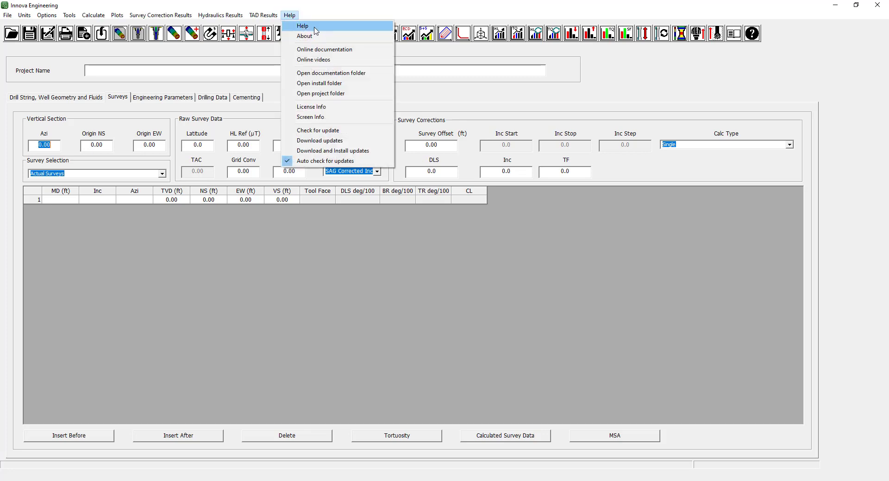
left_click(316, 31)
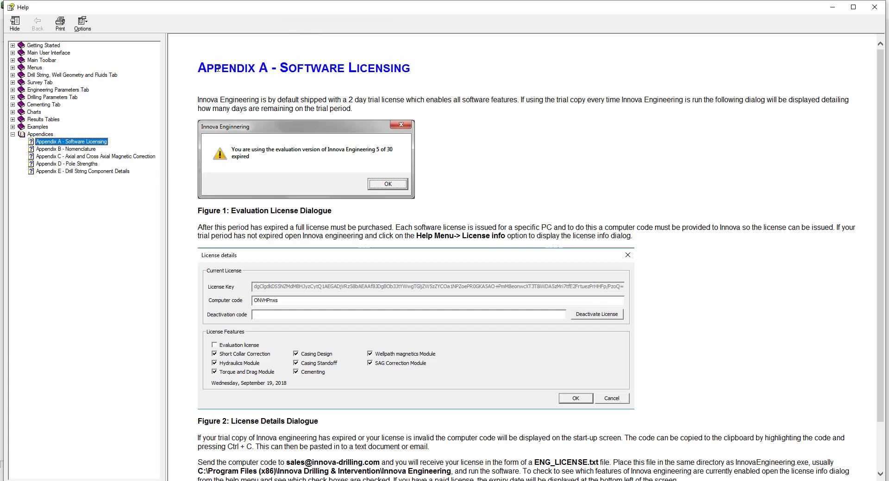
left_click(12, 68)
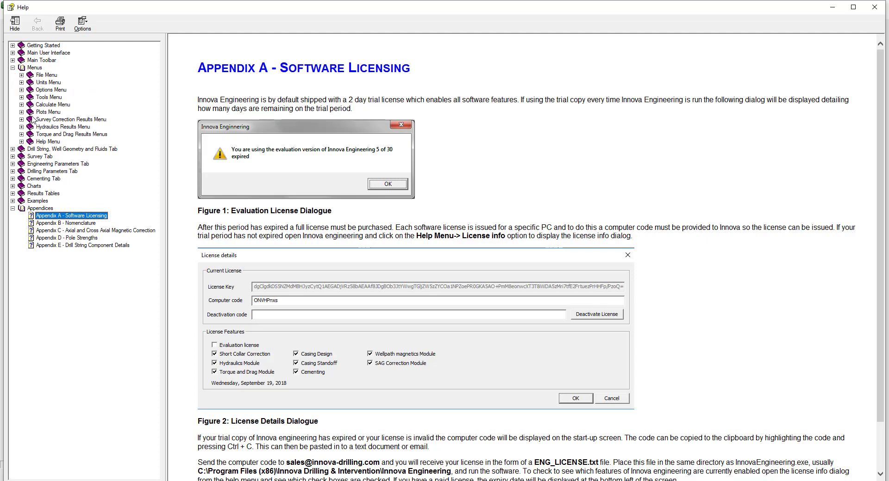
left_click(22, 89)
left_click(55, 97)
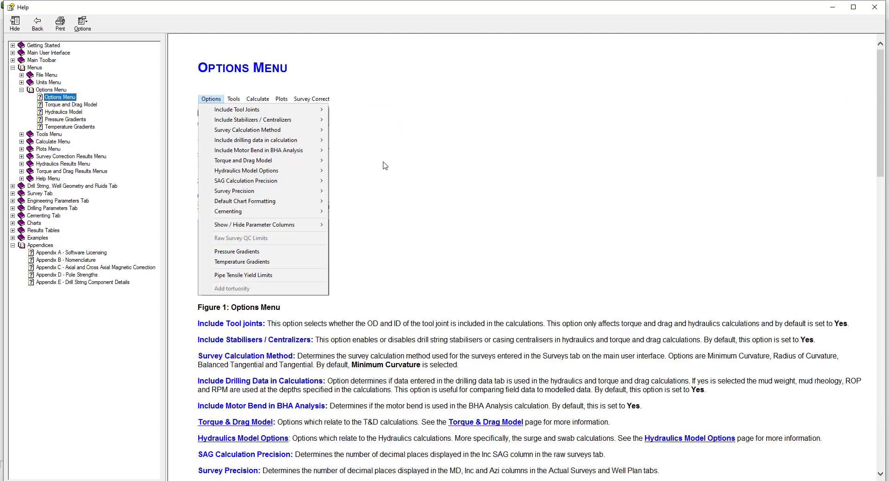
scroll(388, 168, "down", 10)
scroll(389, 167, "down", 8)
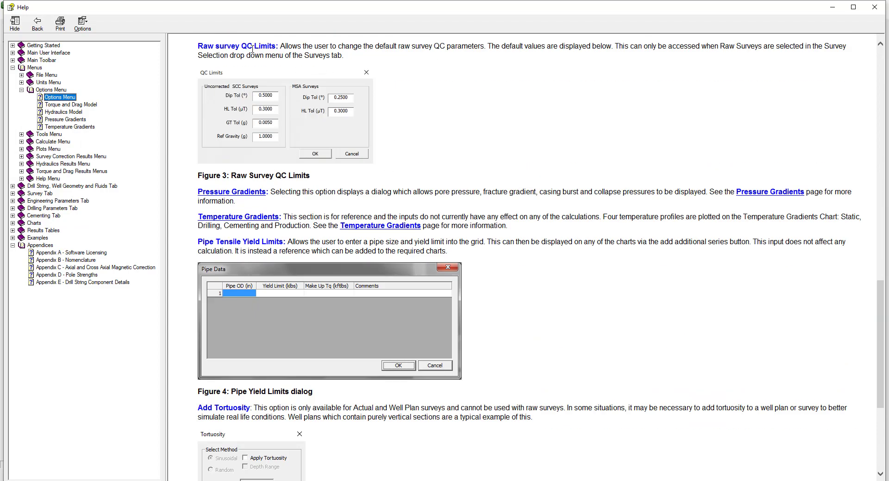
View the help topics on Well Path Magnetic Interference and the Drill String & Component Grid.
left_click(21, 142)
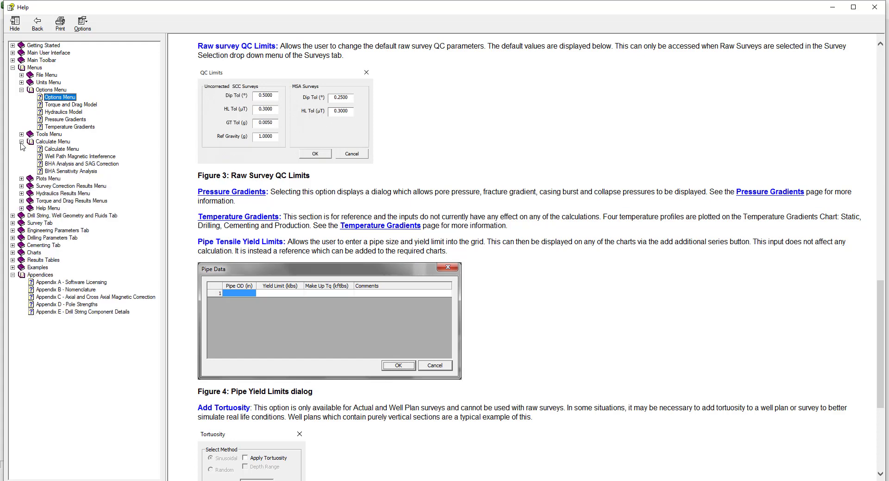
left_click(60, 157)
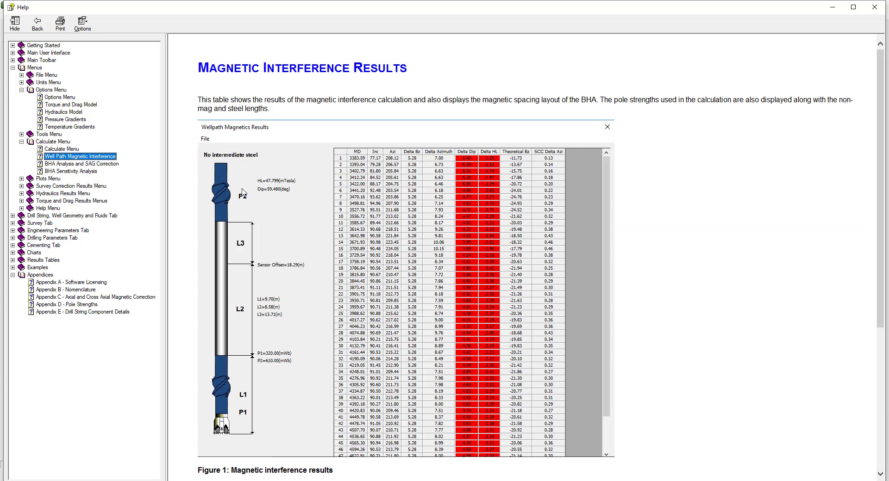
left_click(13, 216)
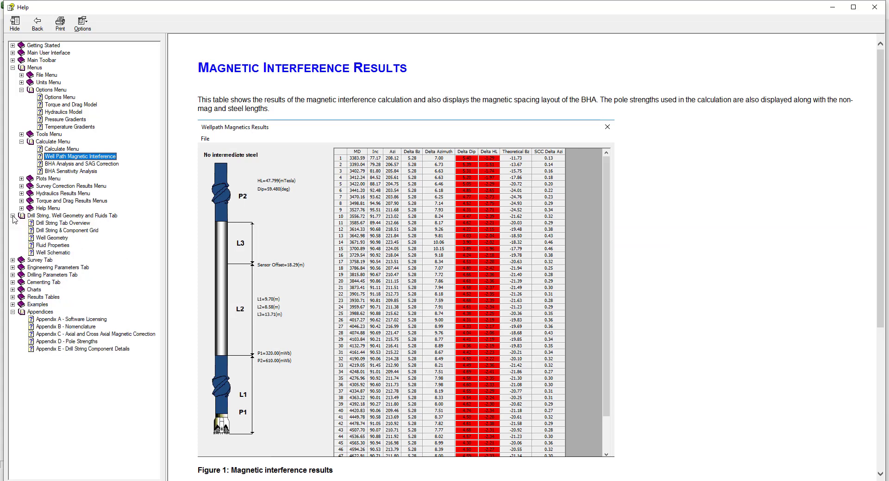
left_click(66, 231)
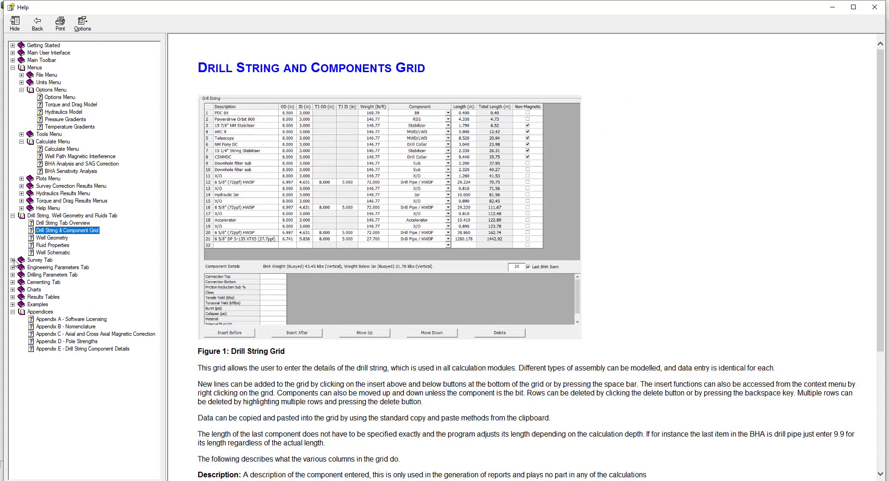
View the Survey Tab Overview, Appendix C magnetic correction and Appendix D pole strengths help topics, and close the help.
left_click(13, 260)
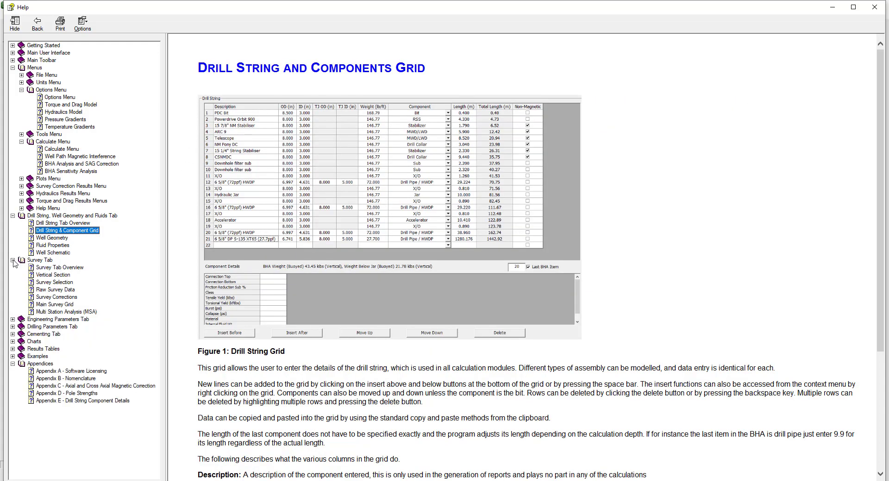
left_click(48, 268)
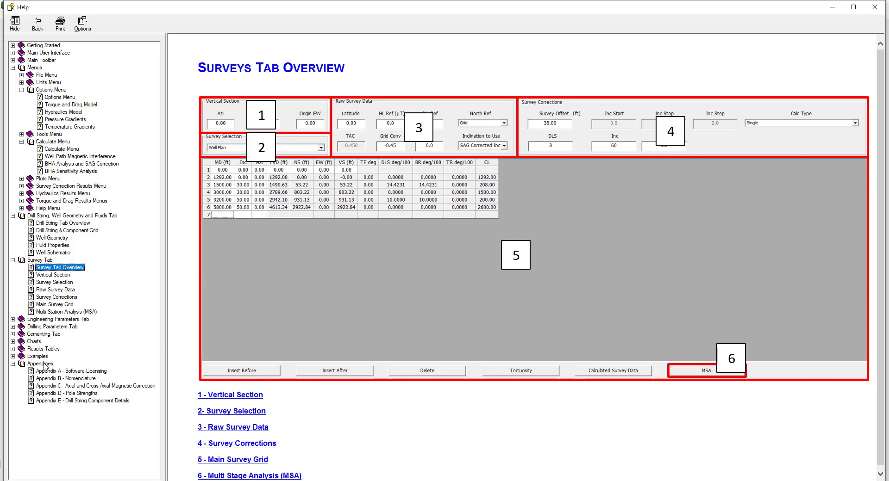
left_click(60, 387)
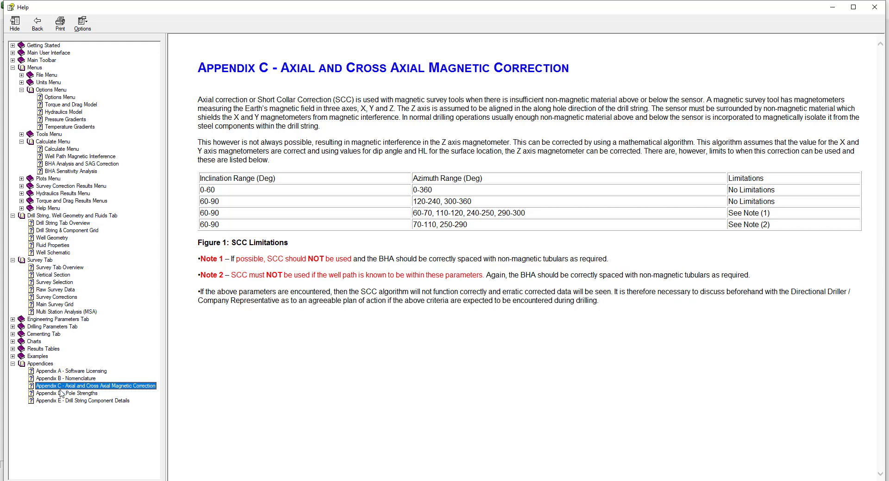
left_click(61, 394)
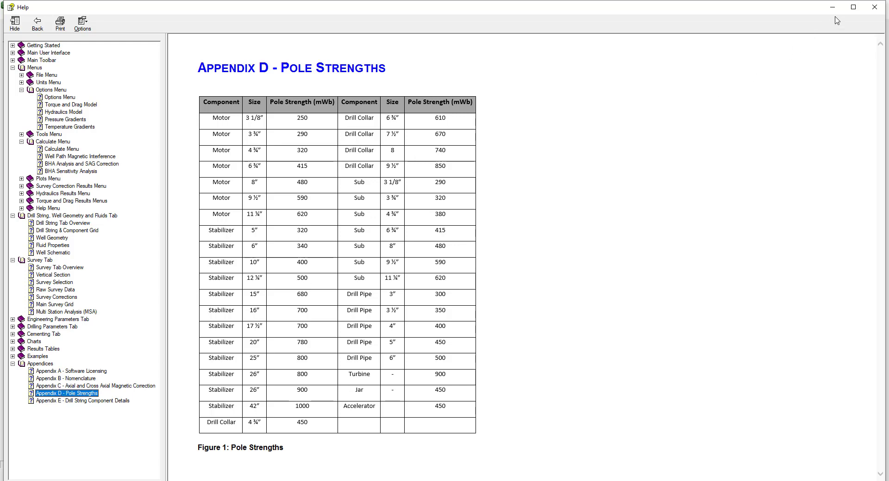
left_click(873, 8)
Open the online documentation in the web browser and view the Innova Engineering Guides section.
left_click(290, 15)
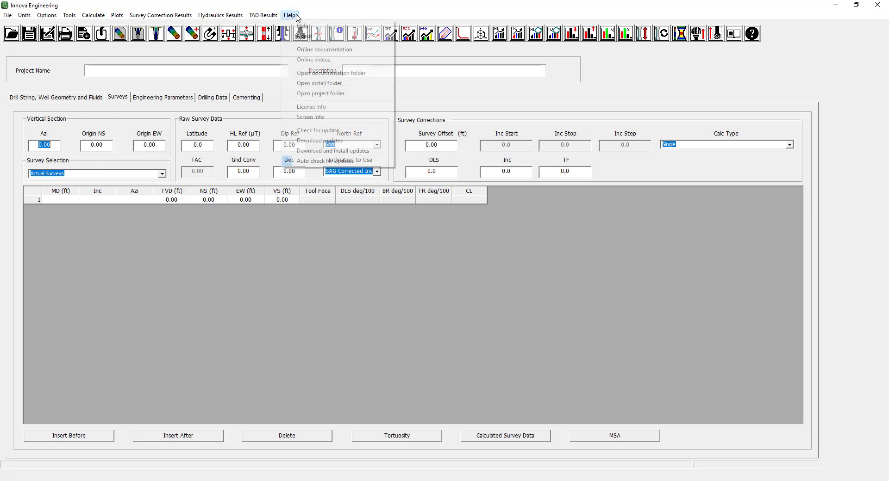
left_click(327, 50)
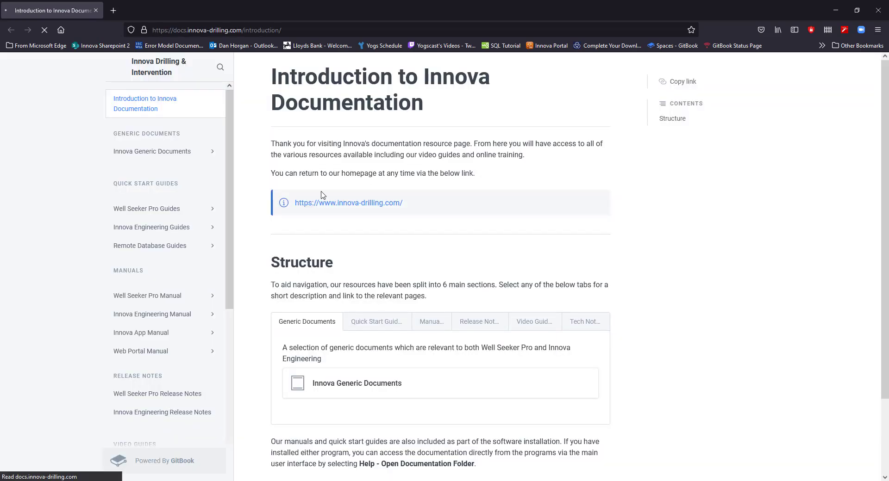
left_click(193, 232)
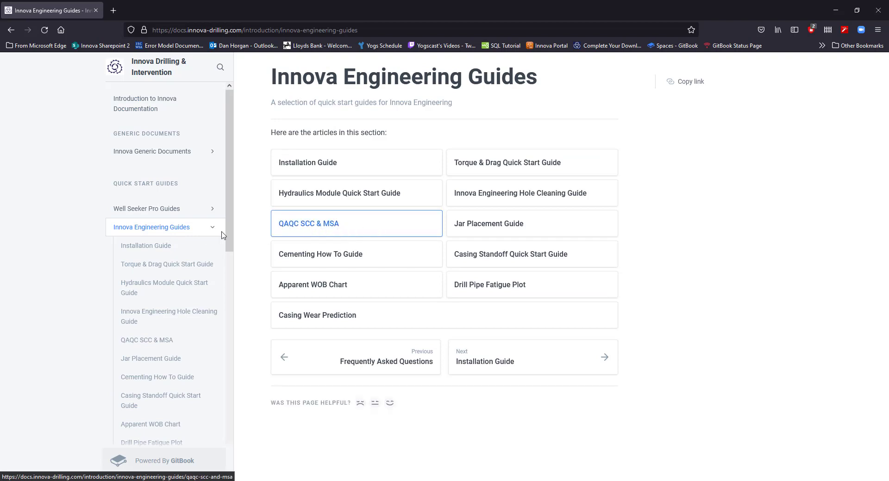
Open the Innova Engineering Manual in the online documentation and look through its chapter list.
scroll(193, 244, "down", 1)
scroll(193, 244, "down", 6)
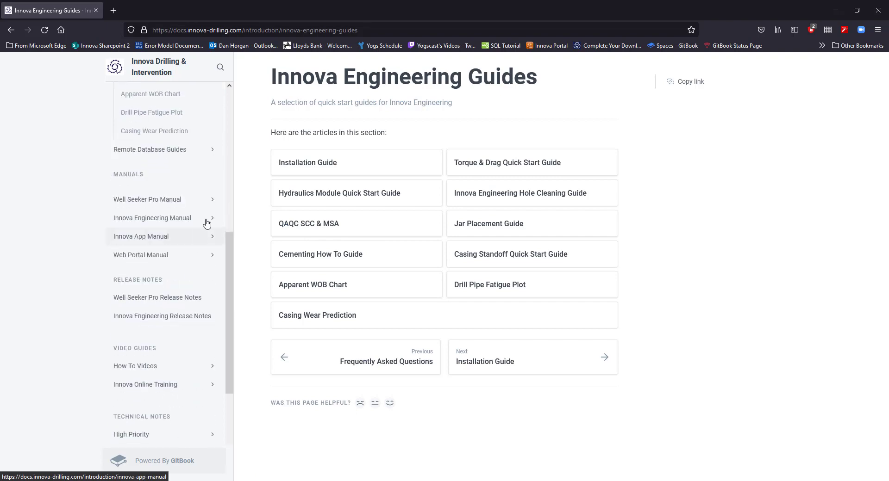
left_click(184, 224)
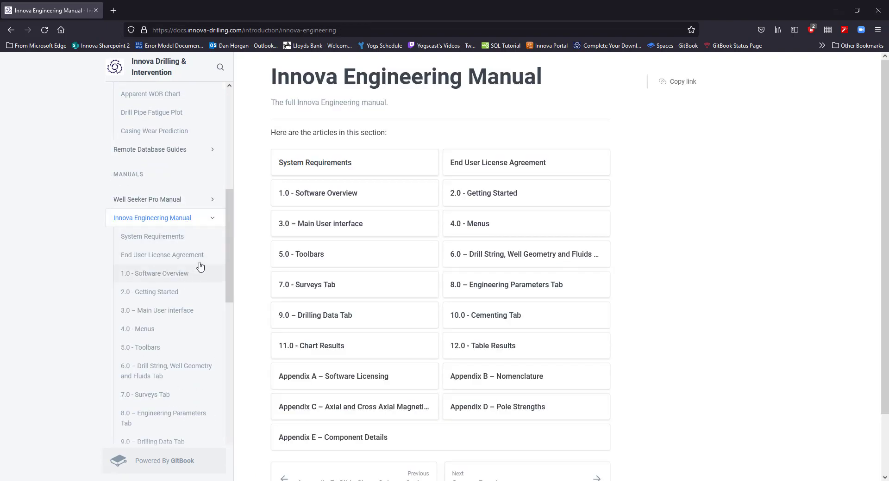
scroll(193, 252, "down", 5)
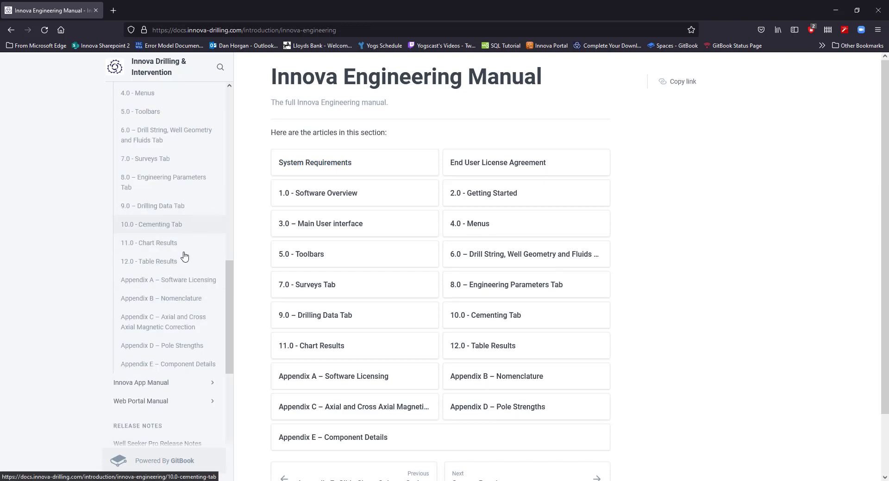
Open the Innova Engineering section of the How To Videos in the online documentation.
scroll(188, 261, "down", 3)
scroll(189, 260, "down", 2)
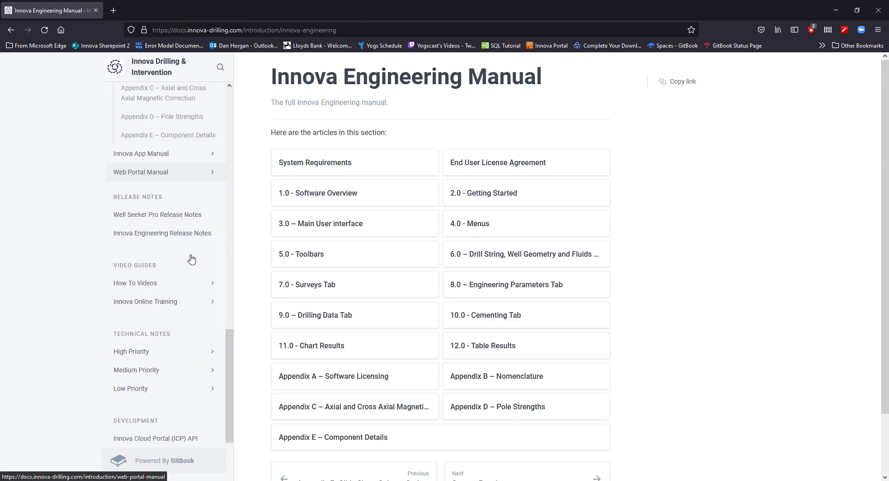
left_click(161, 278)
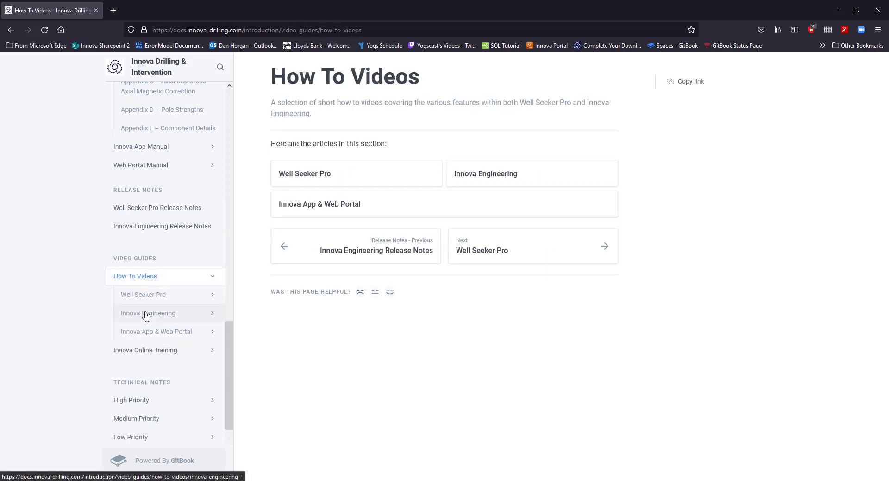
left_click(145, 315)
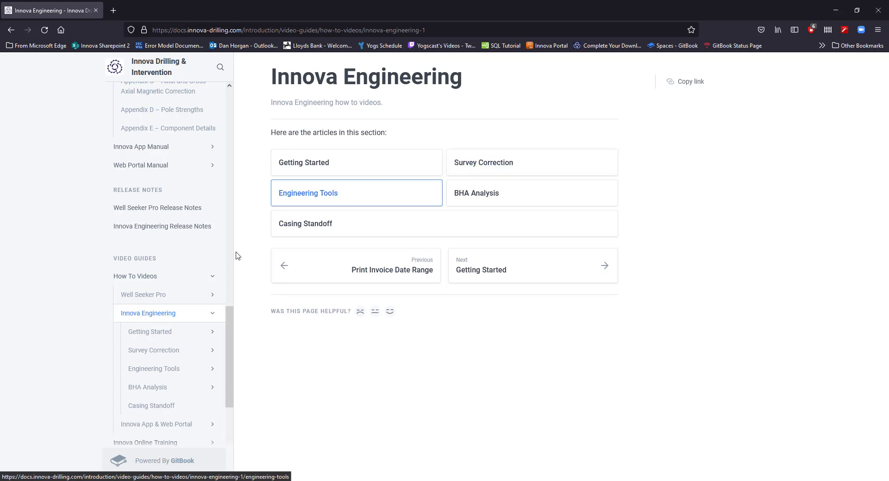
View the Innova Online Training video section of the documentation site and close the browser.
scroll(194, 277, "down", 1)
scroll(195, 277, "down", 4)
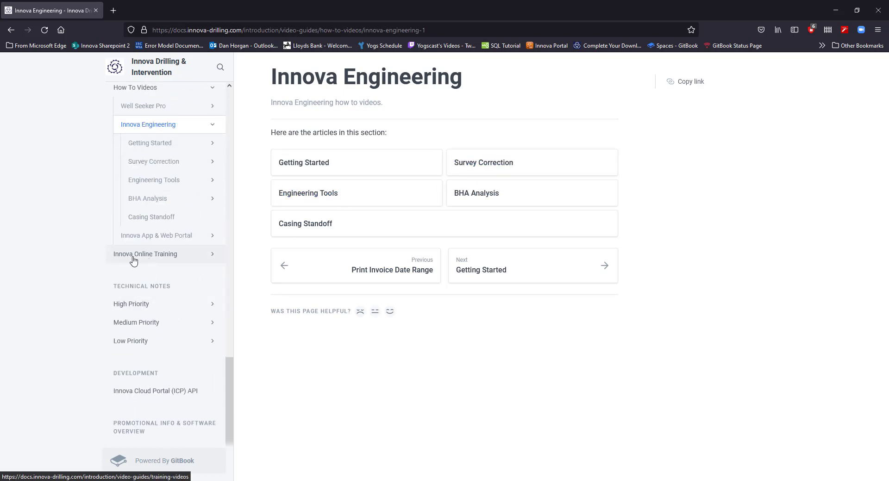
left_click(154, 256)
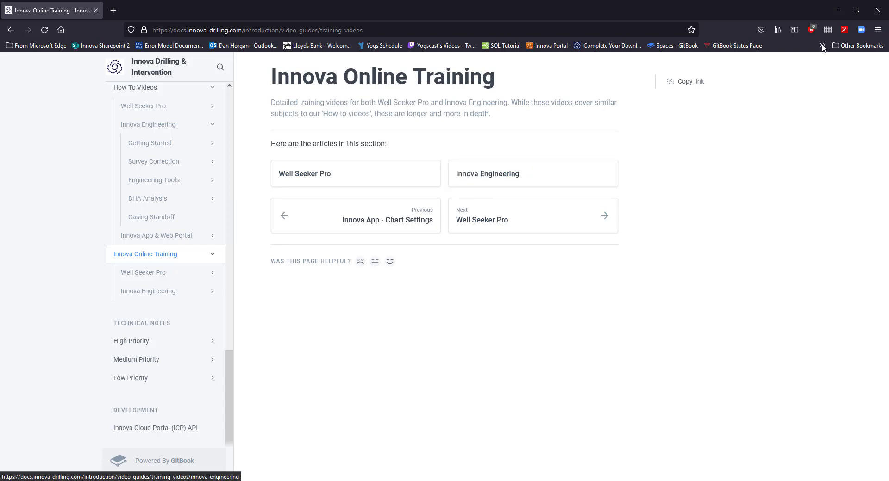
left_click(878, 10)
Open the local documentation folder, select the QAQC SCC & MSA Quick Start Guide PDF, and close the folder.
left_click(290, 16)
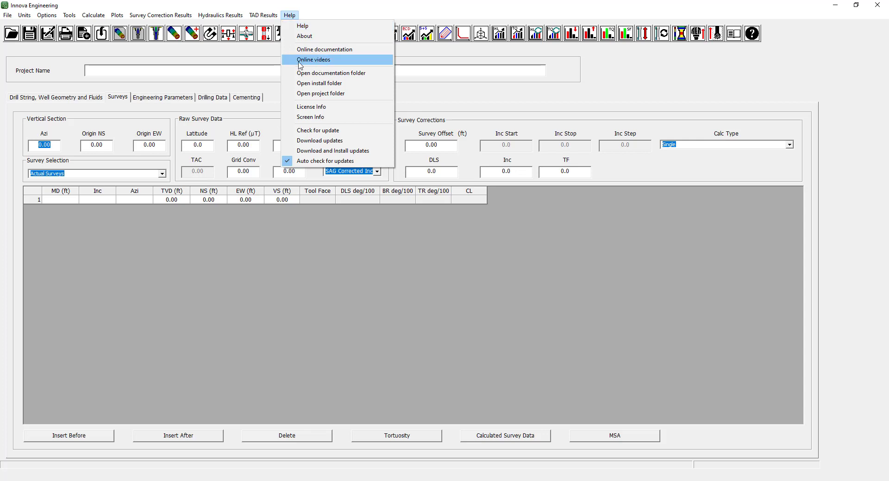
left_click(324, 73)
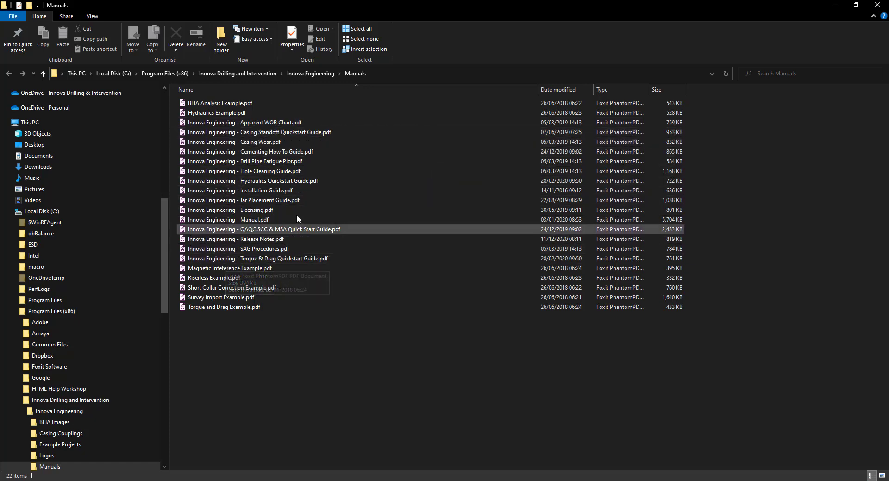
left_click(252, 231)
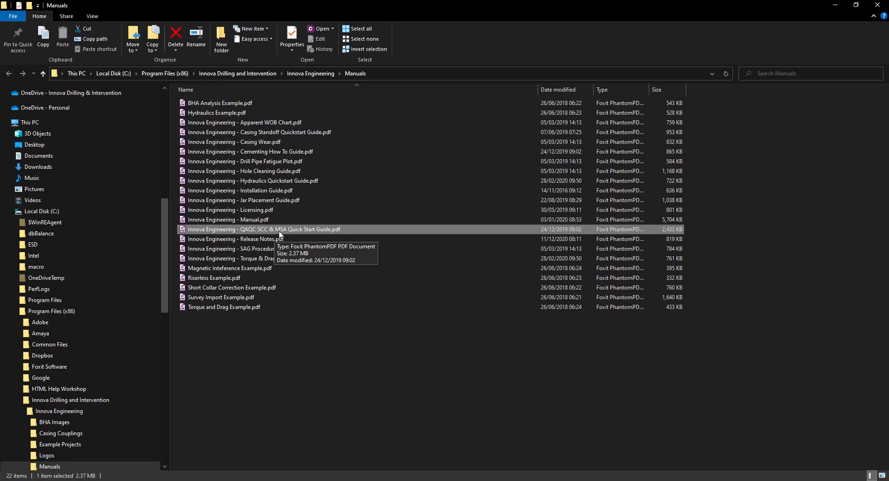
left_click(877, 5)
Open the program's install folder, view the files in Example Projects, and close the folder.
left_click(290, 15)
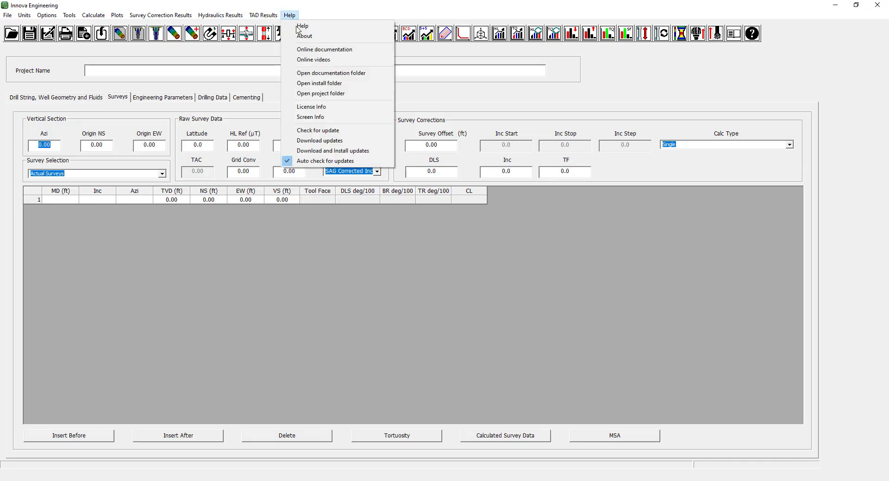
left_click(323, 86)
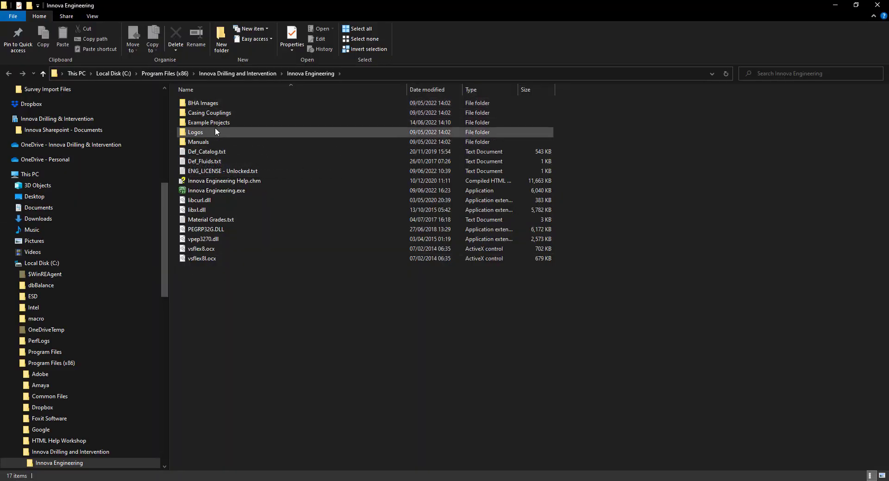
double_click(218, 124)
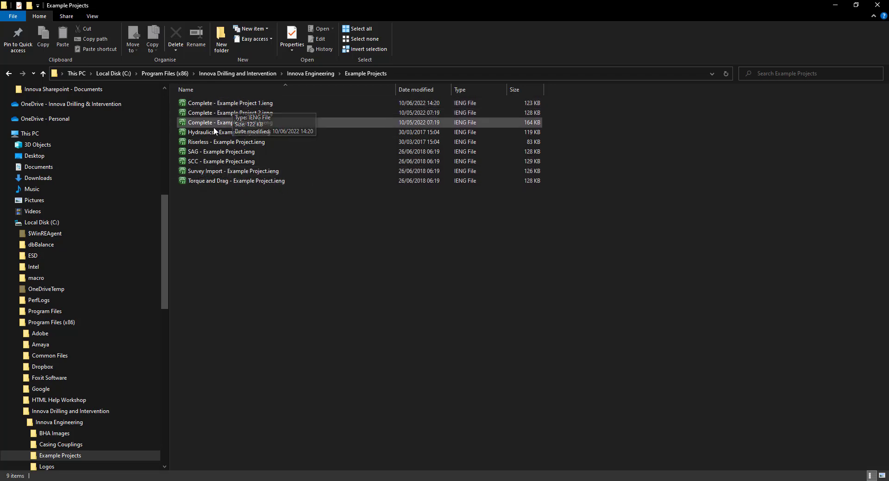
left_click(876, 6)
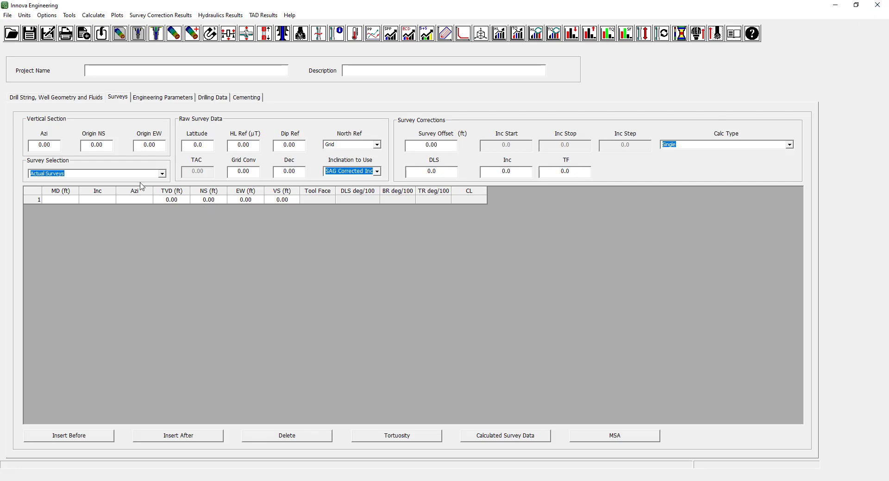
View the drill string, well geometry and fluids inputs and the engineering parameters, and return to the surveys page.
left_click(123, 101)
left_click(73, 101)
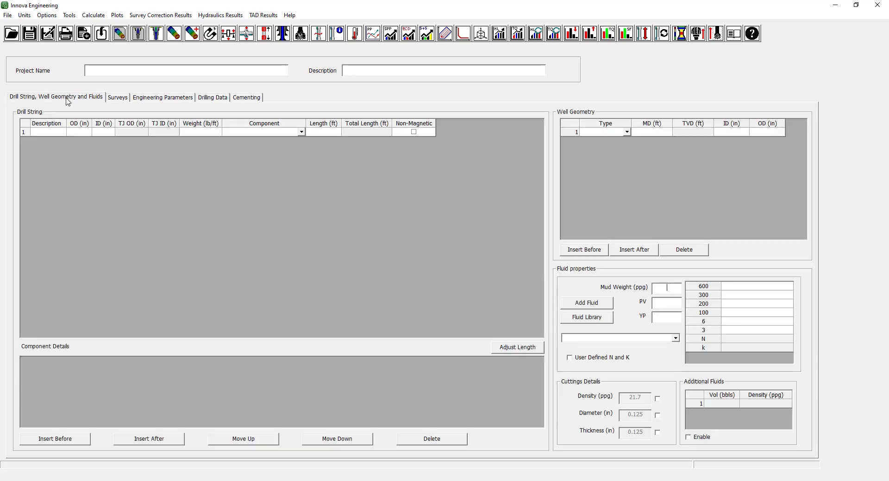
left_click(168, 98)
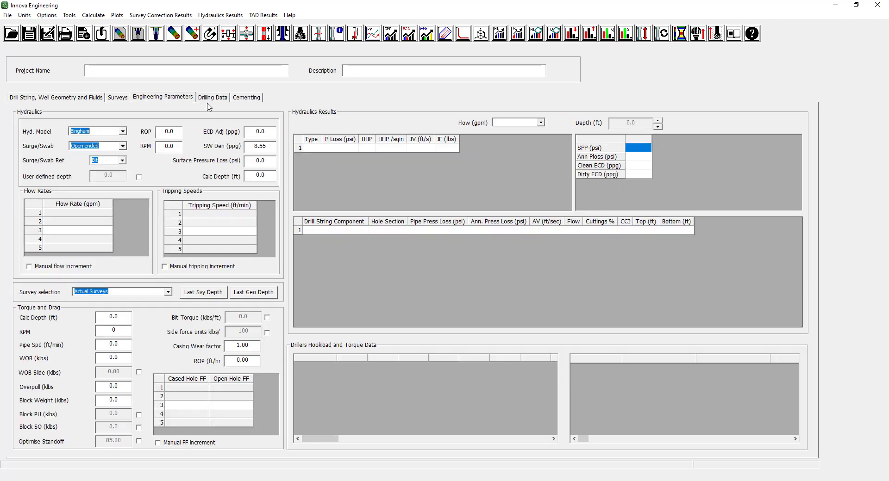
left_click(118, 101)
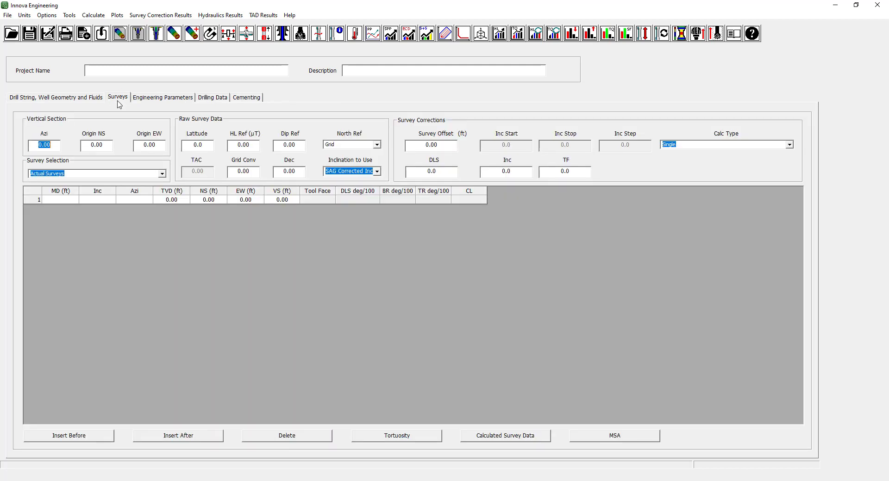
Name the project "Online Training - SCC".
left_click(104, 73)
type("Online T")
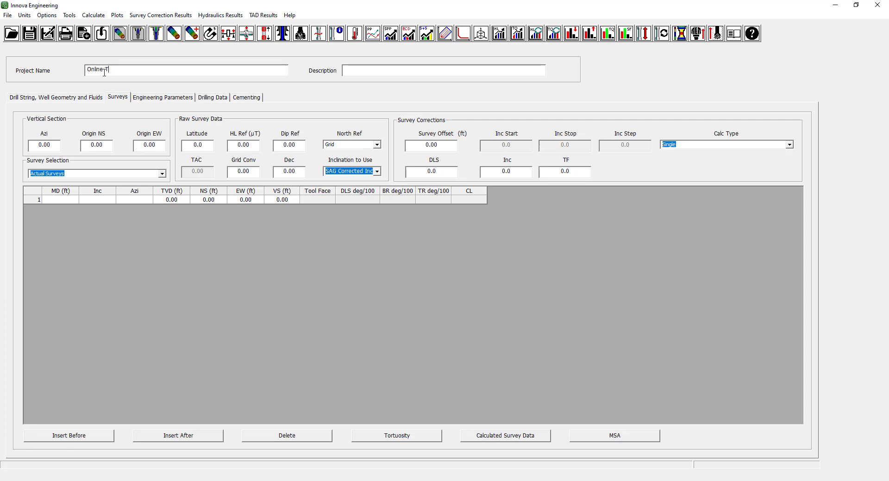
type("raining - SCC")
Save the project as "SCC Training" in the Files folder inside "5 - SCC & Mag Spacing".
left_click(7, 16)
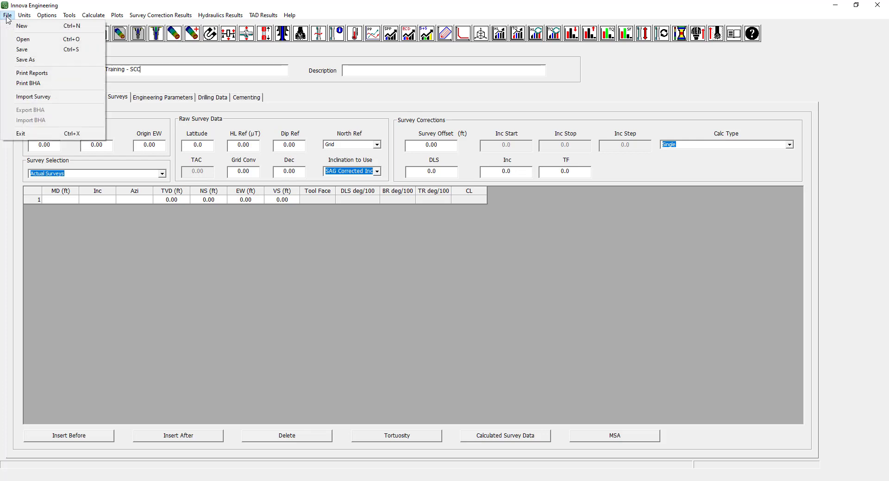
left_click(26, 59)
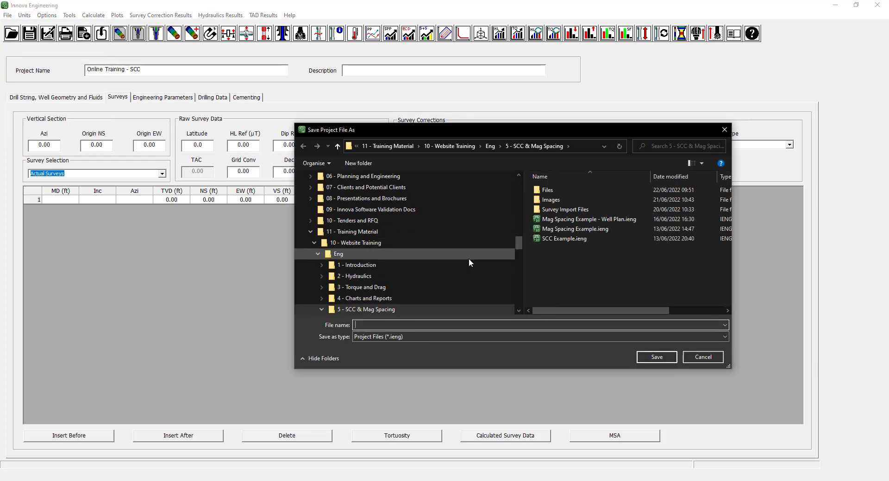
scroll(468, 259, "up", 3)
double_click(547, 190)
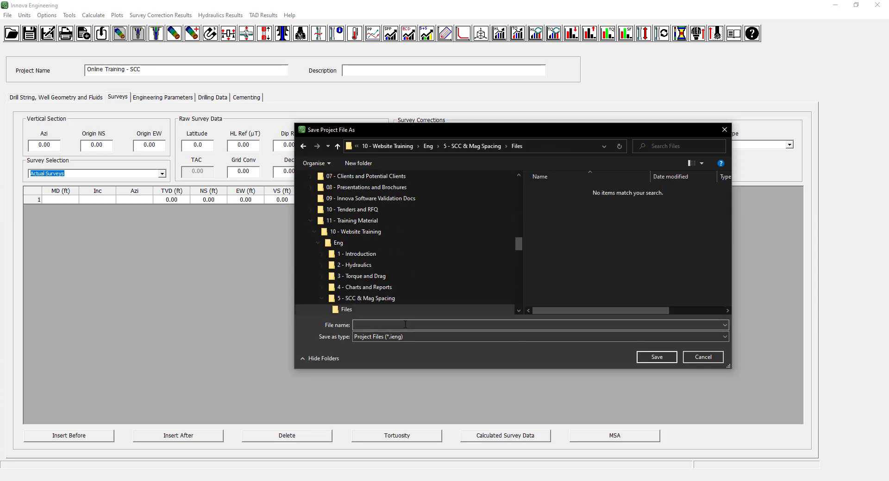
left_click(405, 324)
type("SCC Training")
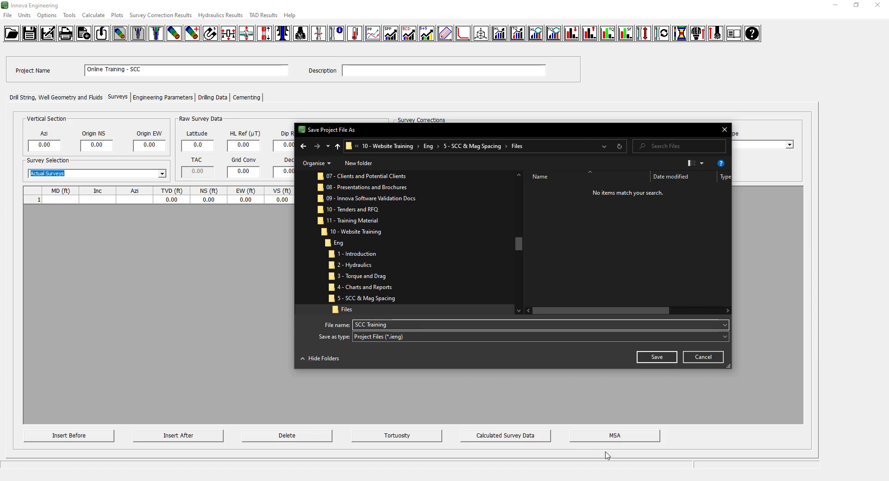
left_click(670, 360)
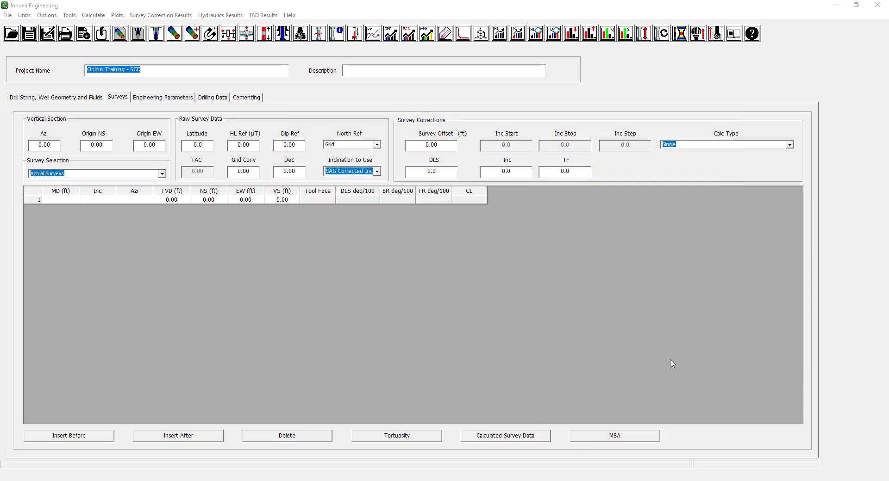
Turn on the Invert Z Axis option for the accelerometers, and switch it back off.
left_click(28, 16)
mouse_move(51, 37)
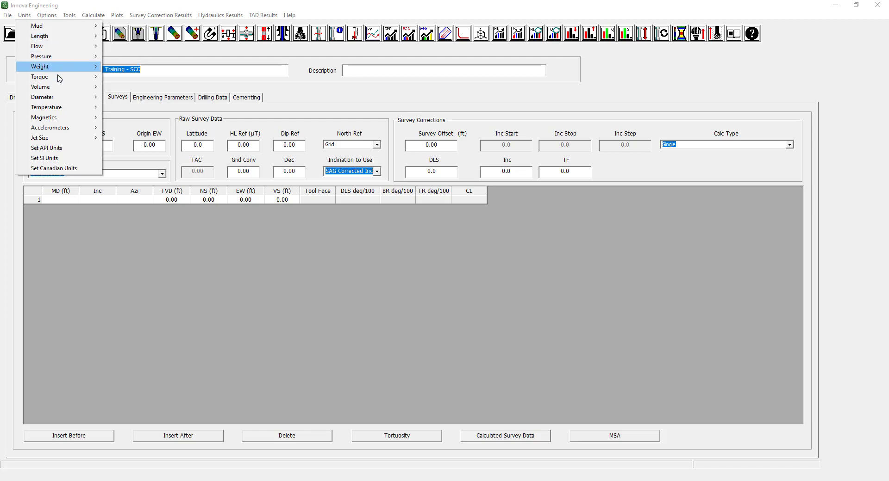
mouse_move(65, 119)
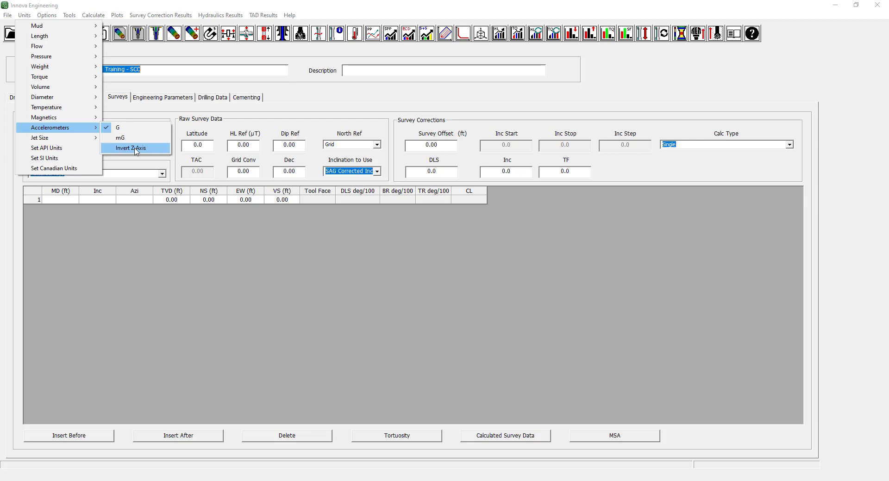
left_click(121, 148)
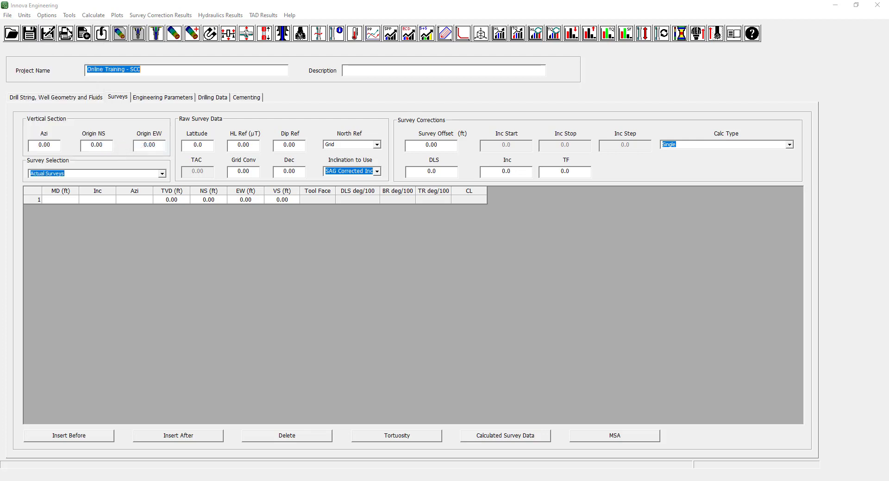
left_click(24, 15)
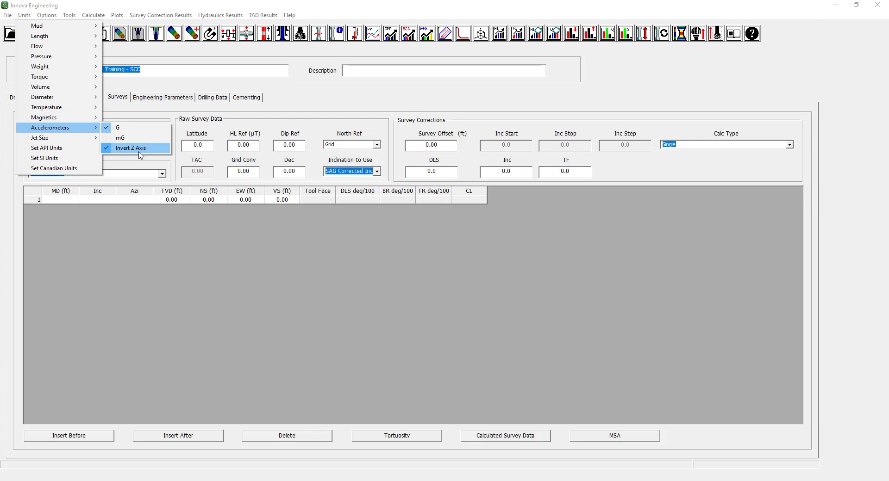
left_click(110, 151)
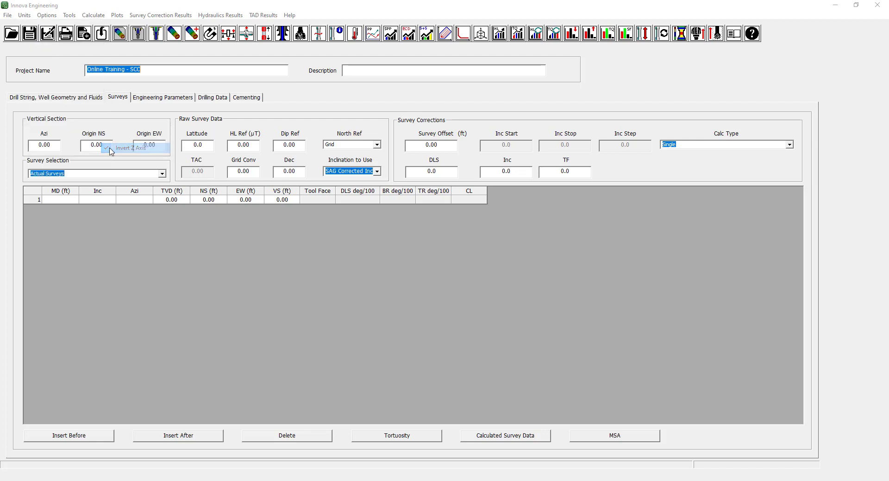
View the available magnetics units and the calculation options, including the Raw Survey QC Limits entry.
left_click(28, 16)
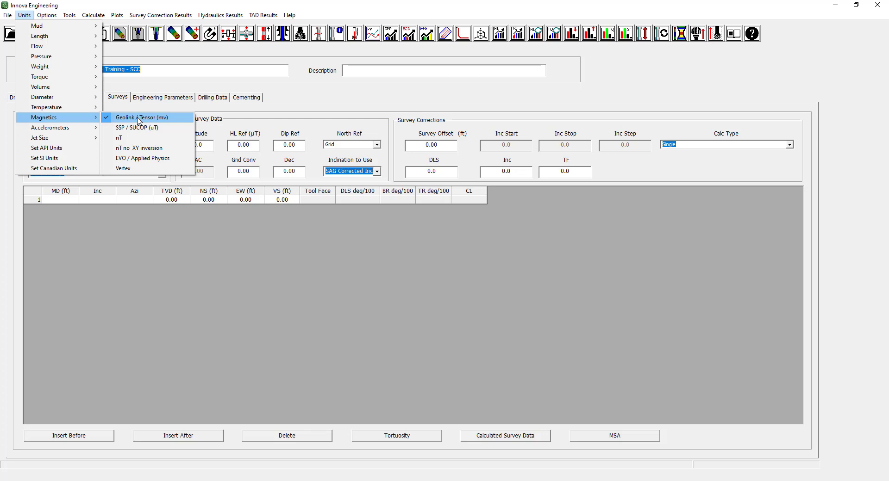
mouse_move(53, 18)
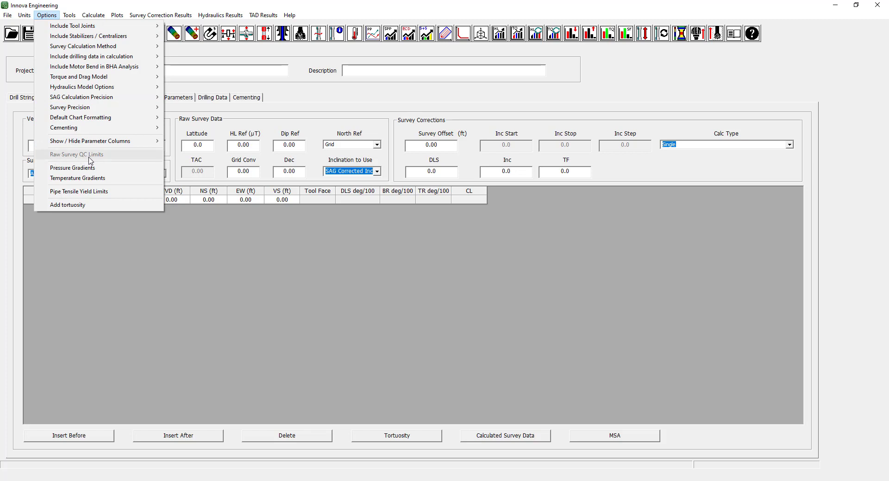
left_click(173, 163)
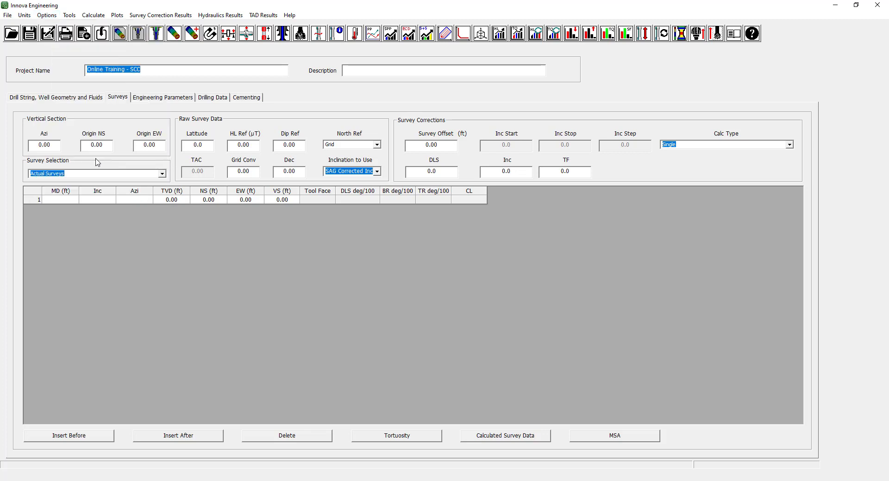
Switch the survey selection to Raw Surveys, and review and accept the raw survey QC limits.
left_click(162, 173)
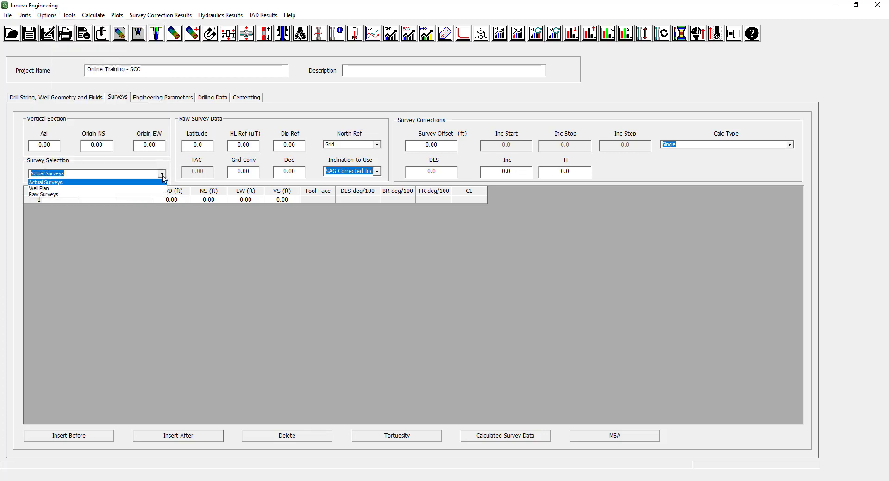
left_click(115, 195)
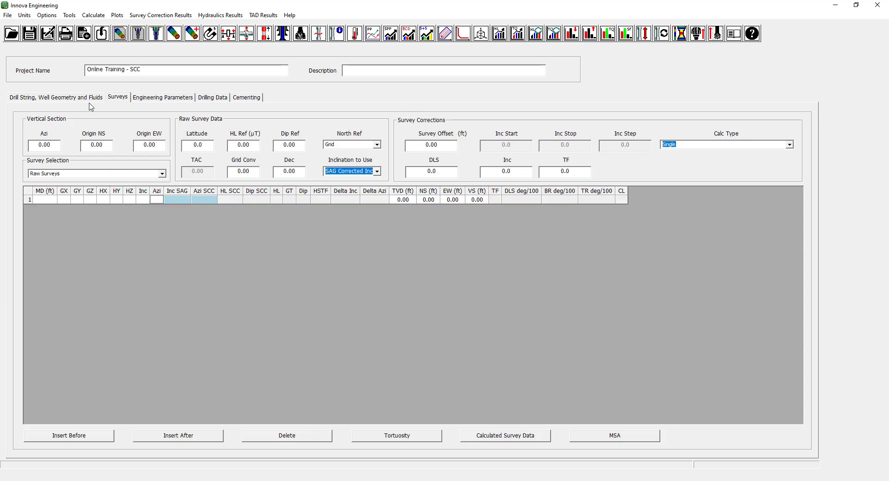
left_click(47, 16)
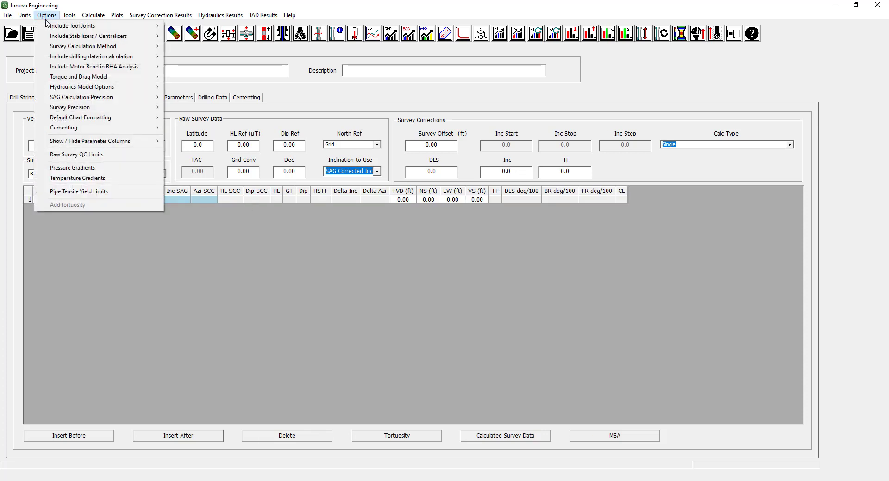
left_click(81, 155)
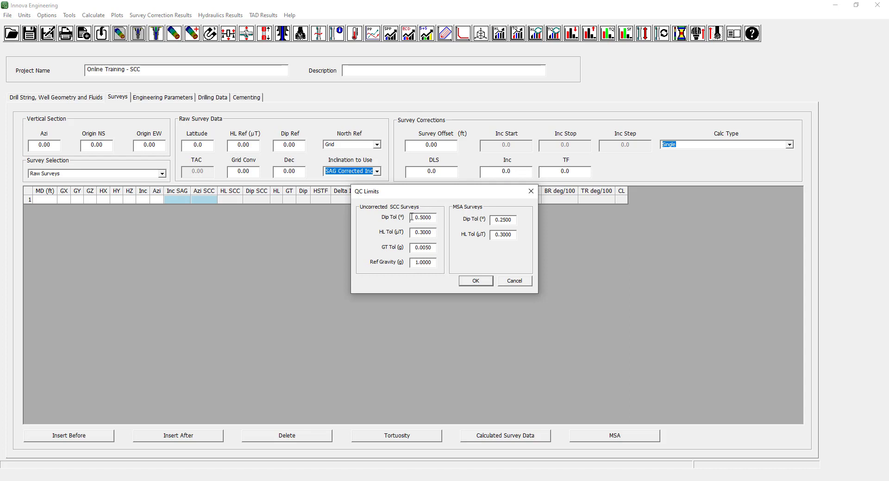
left_click(475, 281)
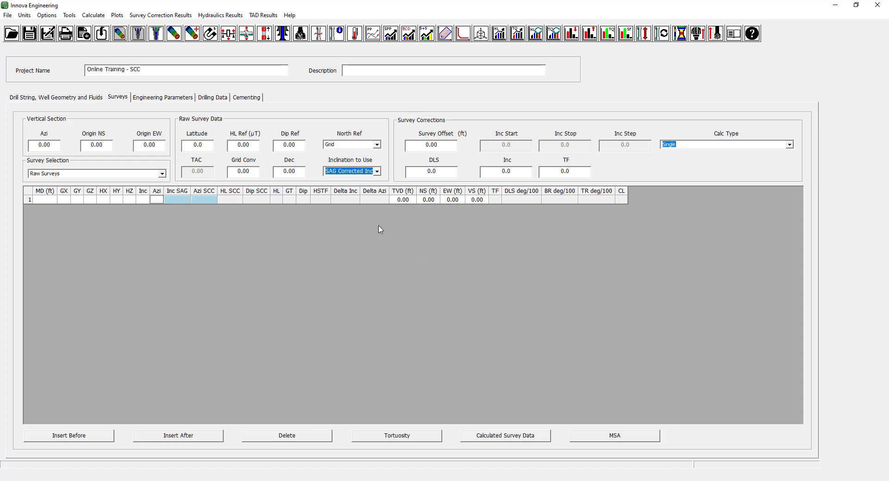
Keep the north reference on Grid and set the HL reference to 49.1727 µT.
mouse_move(255, 147)
mouse_move(245, 173)
left_click(377, 145)
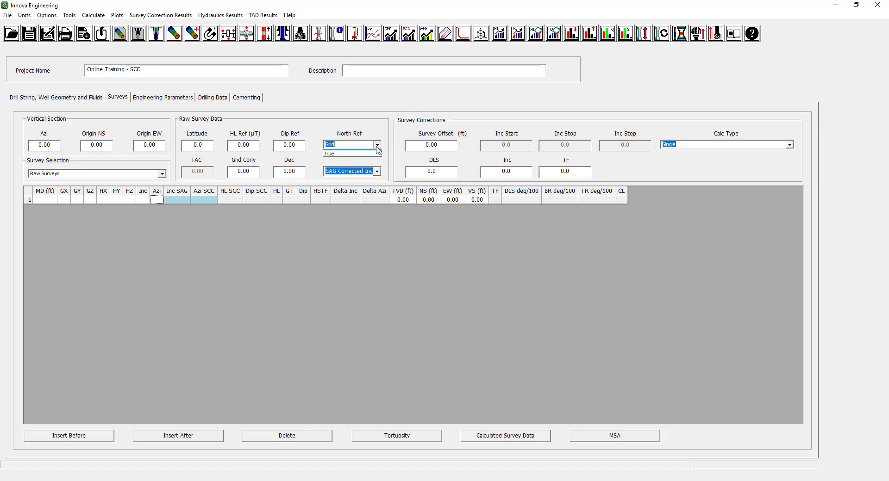
left_click(380, 136)
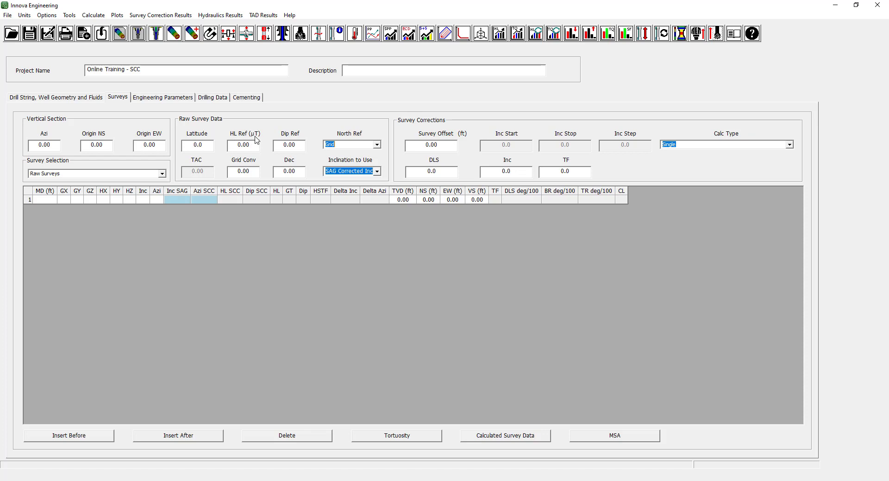
left_click(233, 149)
left_click_drag(253, 149, 237, 147)
left_click(253, 145)
left_click_drag(253, 146, 228, 149)
type("49.1727")
Set the dip reference to 67.77, the declination to 0.59 and the grid convergence to 0.45.
left_click_drag(296, 146, 271, 150)
type("67.77")
left_click_drag(293, 171, 274, 169)
type("0.59")
left_click_drag(254, 172, 239, 172)
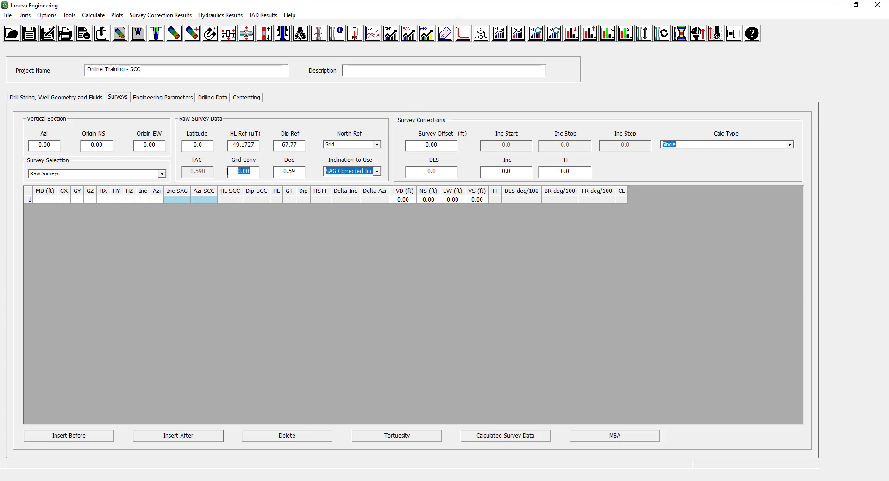
type("0.45")
Enter the raw surveys tie-on line with MD, inclination and azimuth of 0, and insert an empty row after it.
left_click(162, 173)
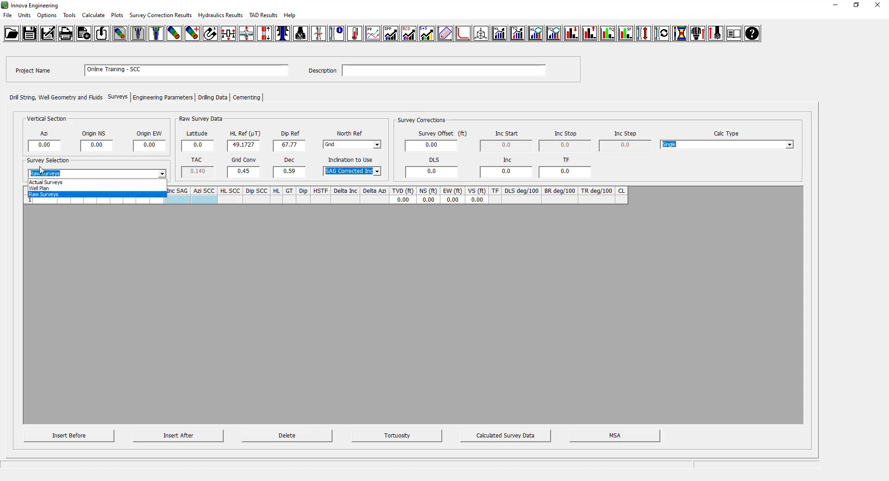
left_click(71, 196)
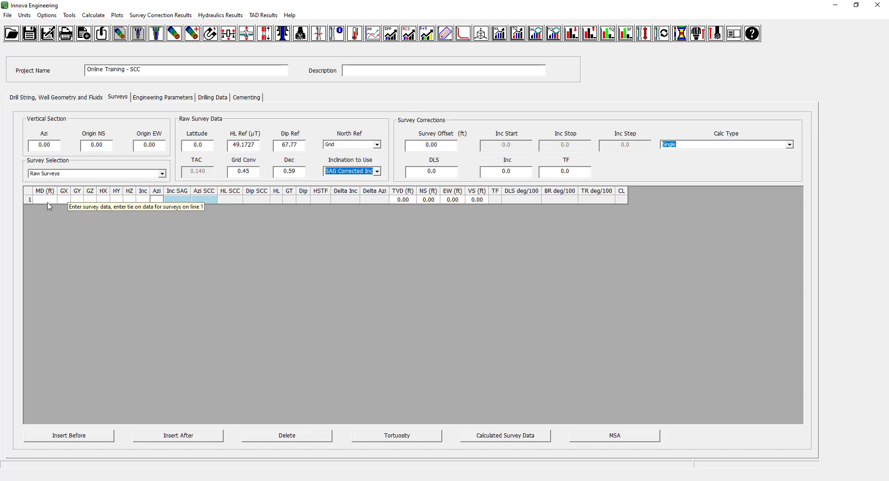
left_click(103, 203)
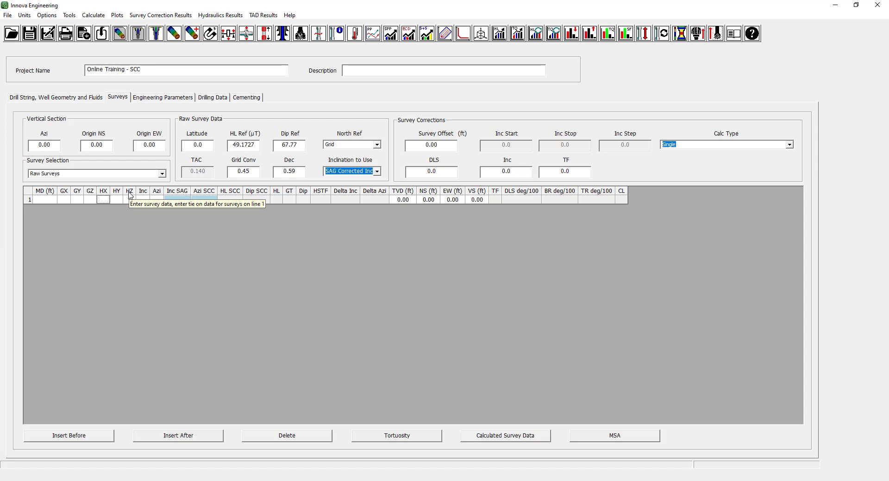
left_click(46, 200)
type("0")
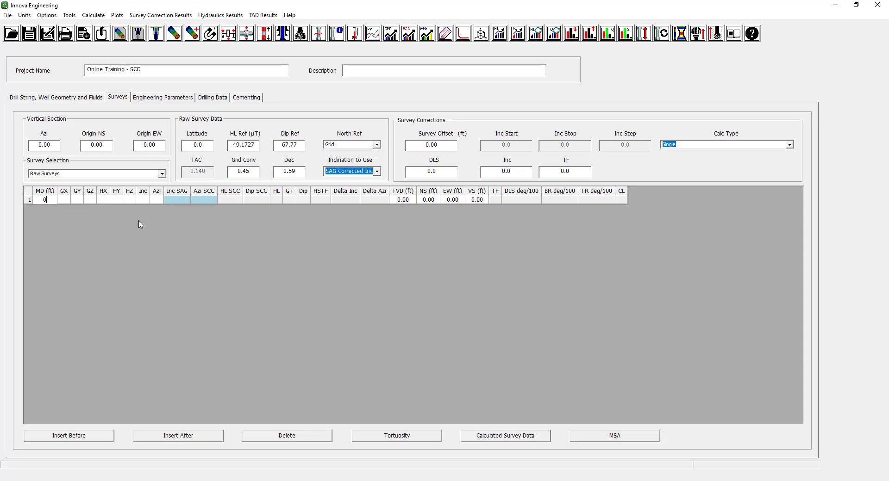
left_click(145, 200)
type("00")
left_click(157, 200)
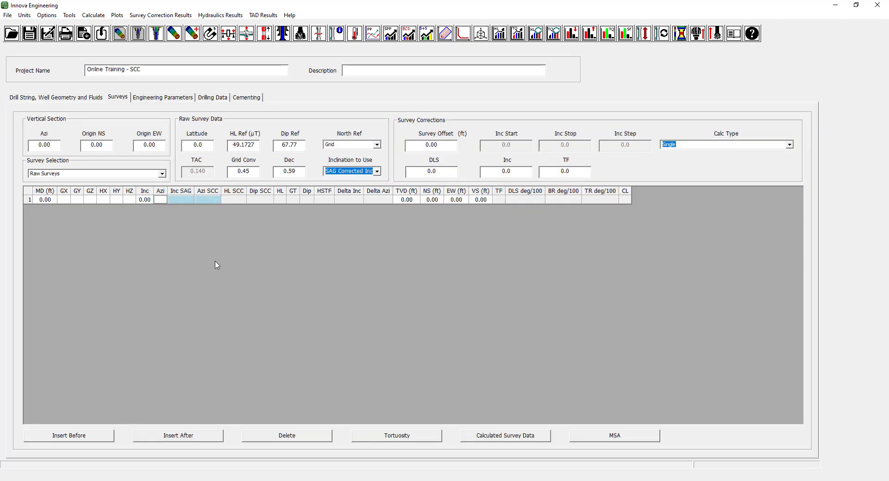
type("0")
key("Return")
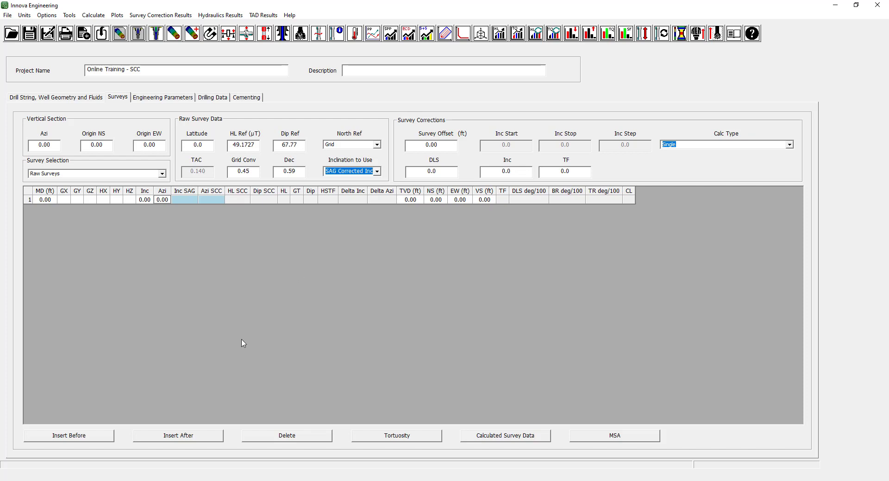
left_click(193, 439)
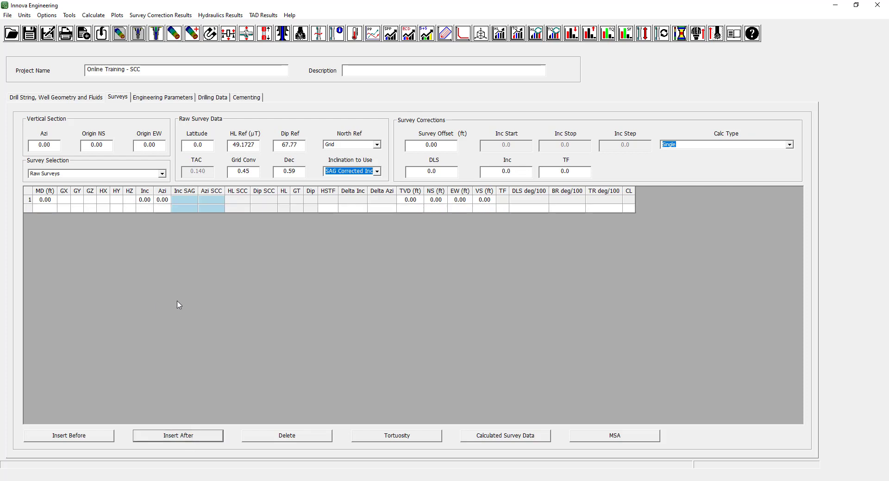
left_click(47, 210)
Switch to the SCC Surveys.xlsx workbook in Excel and copy the first survey's MD and six sensor readings, cells A3:G3.
left_click_drag(888, 14, 561, 62)
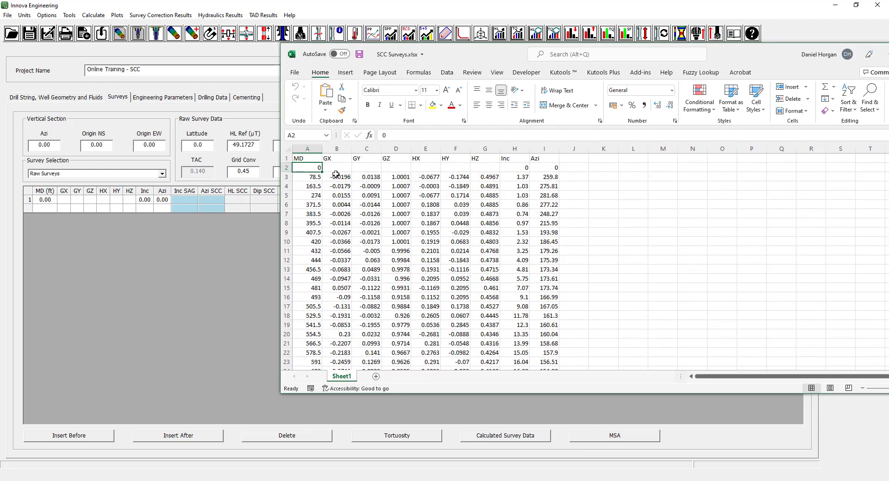
left_click(307, 178)
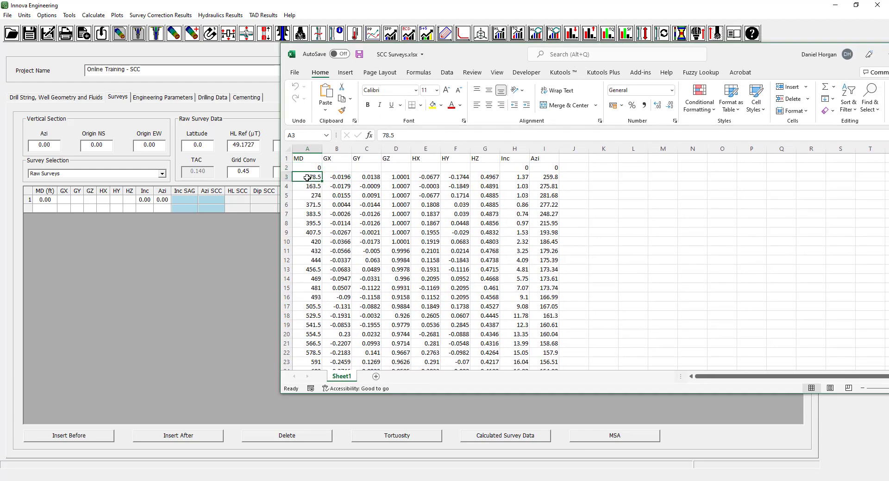
left_click_drag(307, 178, 491, 177)
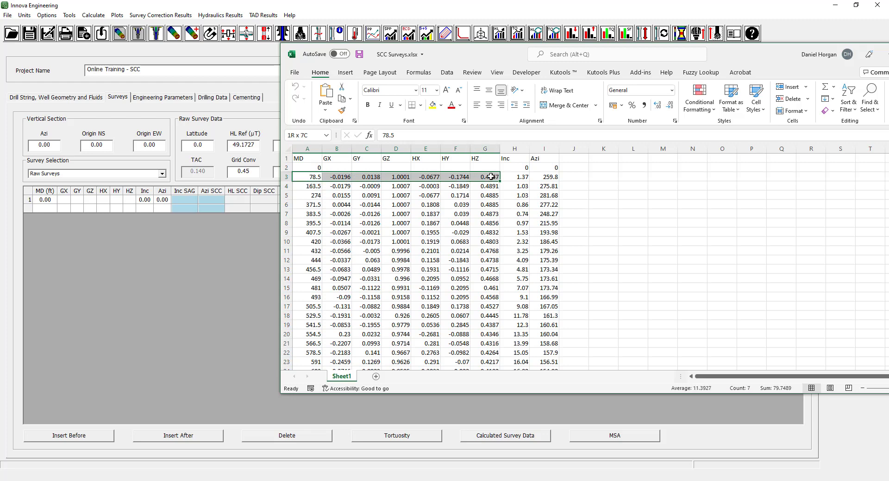
right_click(490, 176)
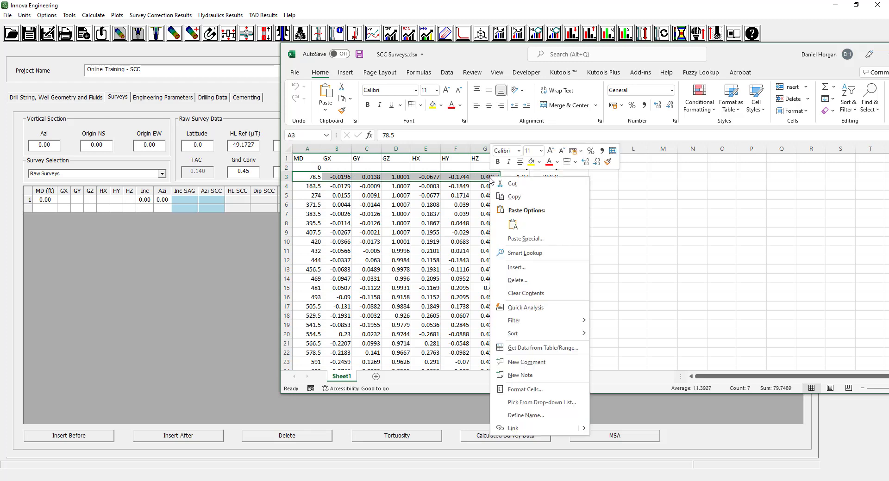
left_click(512, 197)
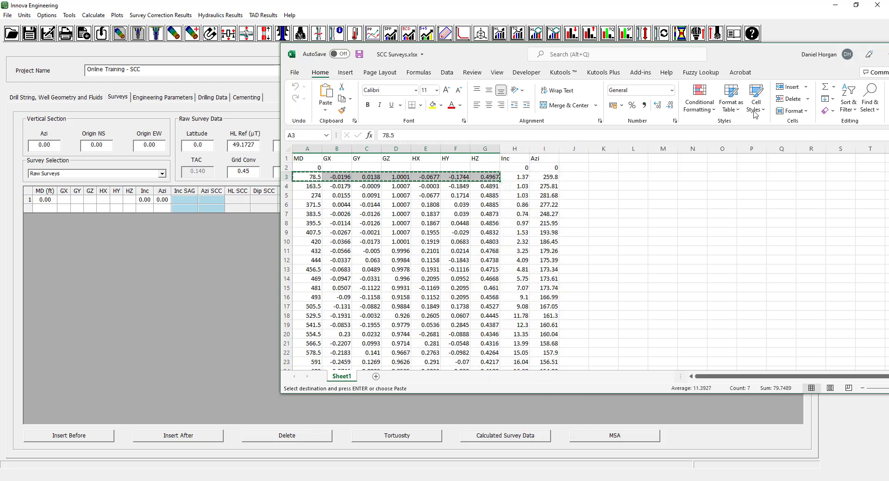
Switch back to Innova Engineering and paste the copied survey into the empty second row, starting at its MD.
left_click_drag(779, 66, 784, 115)
left_click(781, 115)
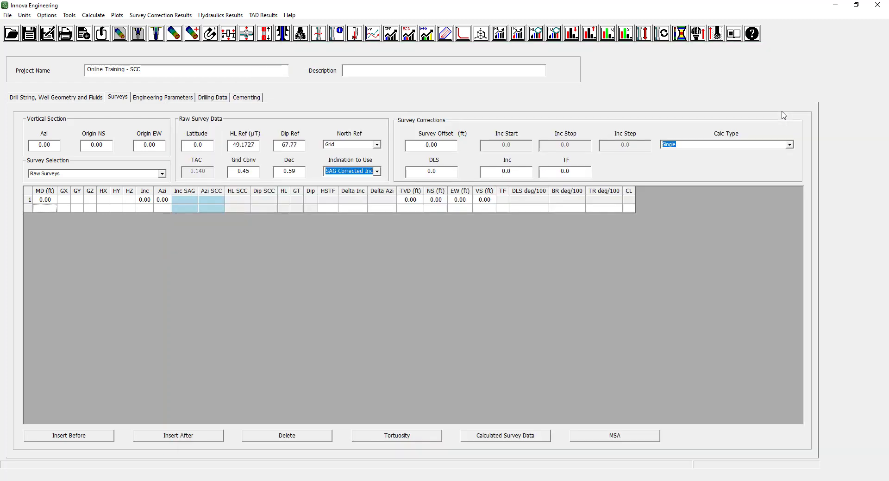
right_click(47, 210)
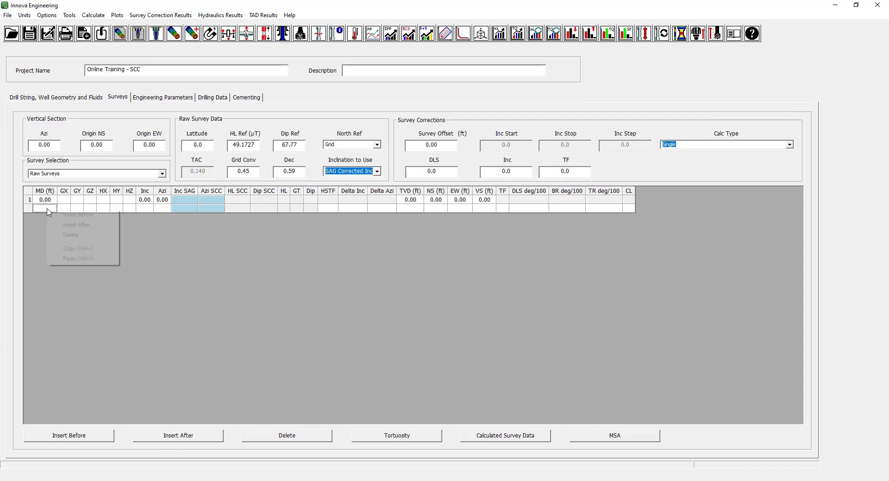
left_click(78, 259)
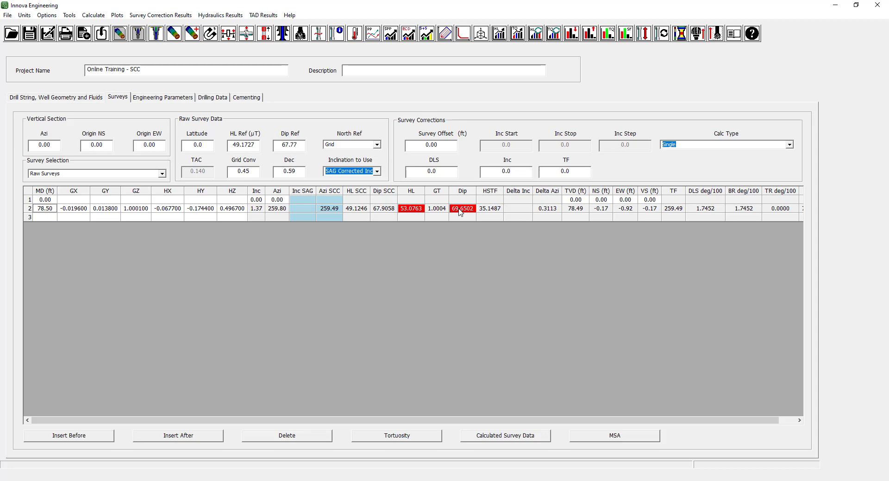
Review the first survey's SCC azimuth, field and dip checks, the vertical section azimuth and the remaining calculated columns through CL.
left_click(47, 14)
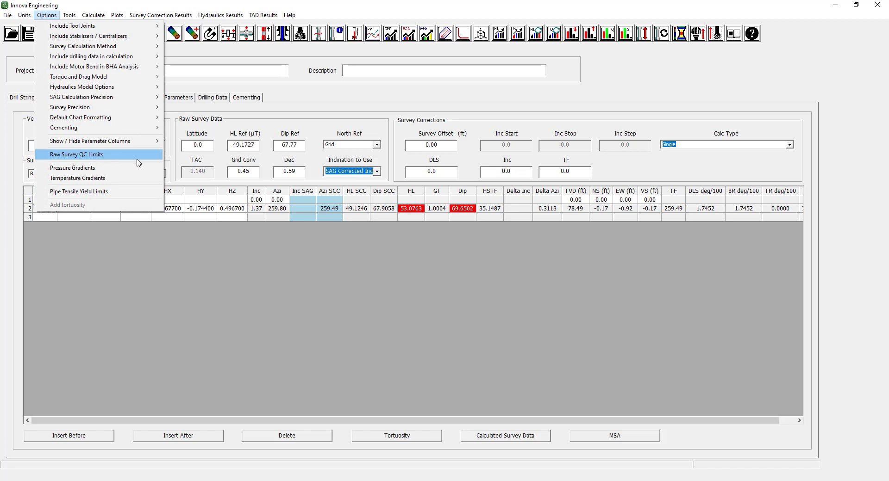
left_click(466, 220)
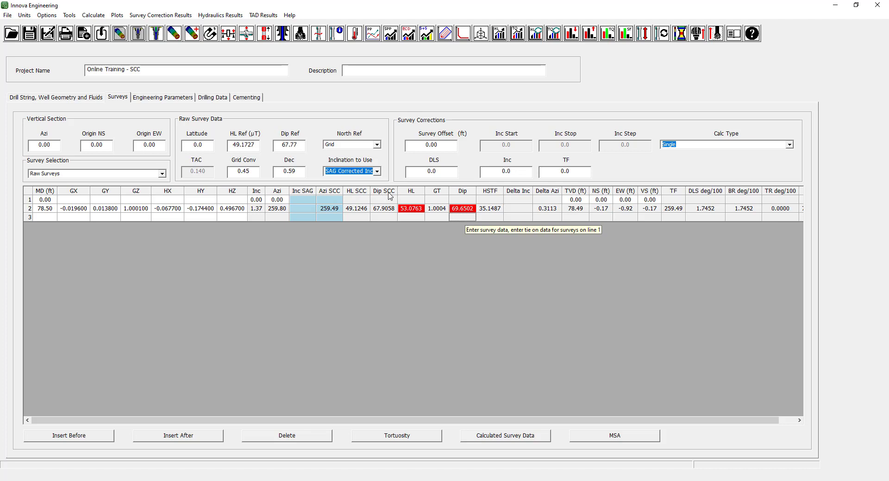
left_click(328, 211)
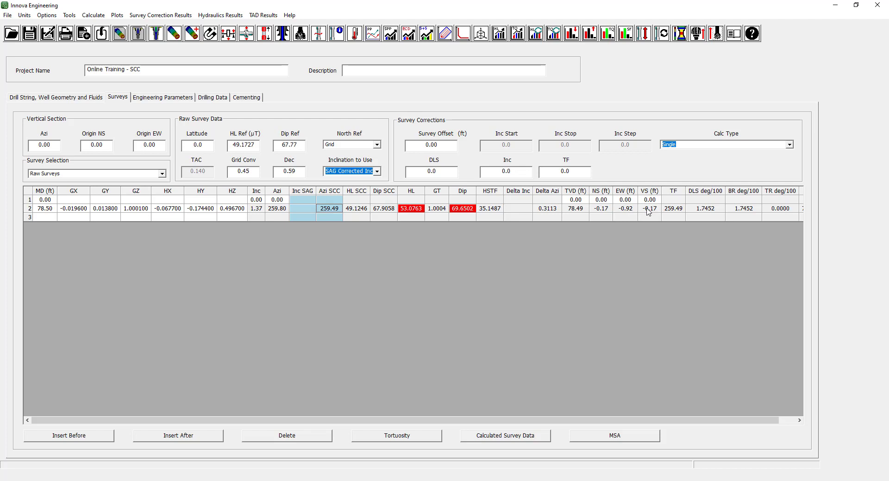
left_click(48, 146)
left_click_drag(725, 423, 731, 361)
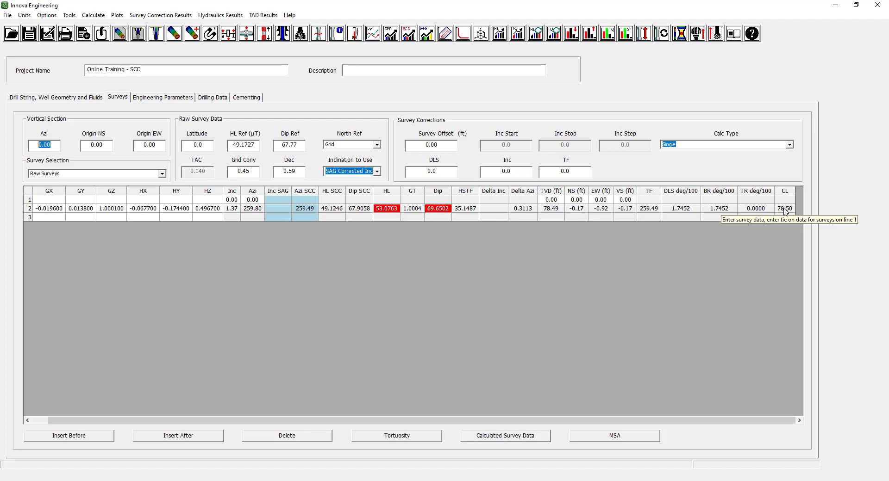
left_click_drag(758, 422, 633, 423)
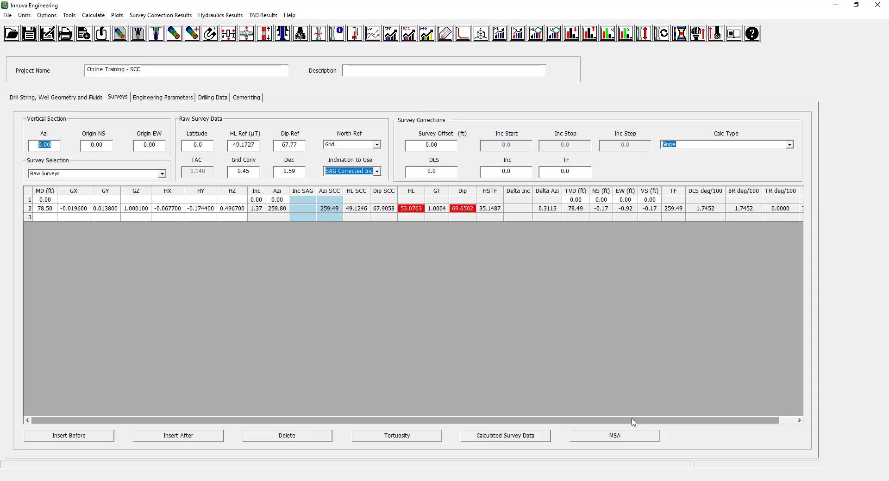
Copy the remaining surveys, cells A4:G108, from SCC Surveys.xlsx in Excel and select the MD cell of row 3 in Innova Engineering.
left_click(389, 480)
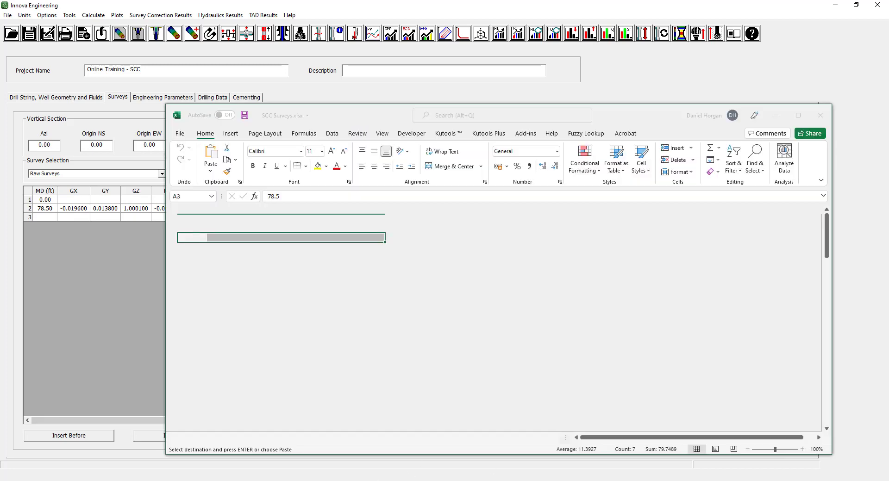
left_click(256, 255)
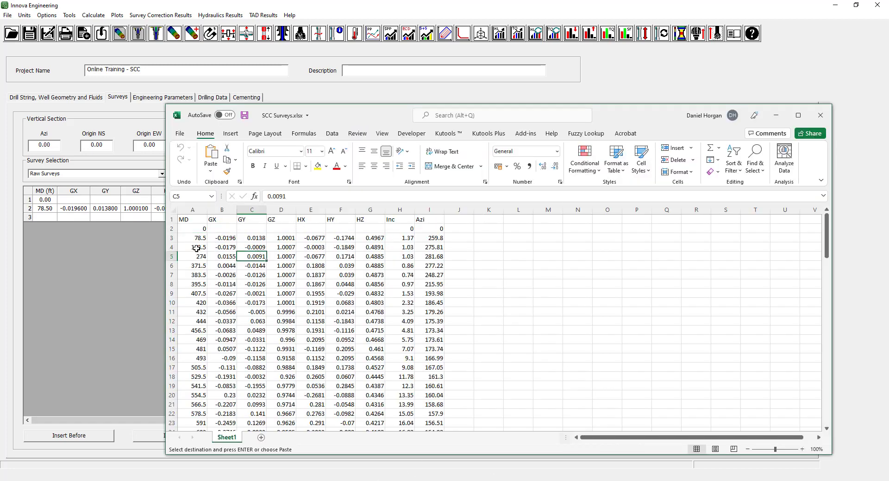
left_click_drag(196, 248, 368, 415)
right_click(344, 273)
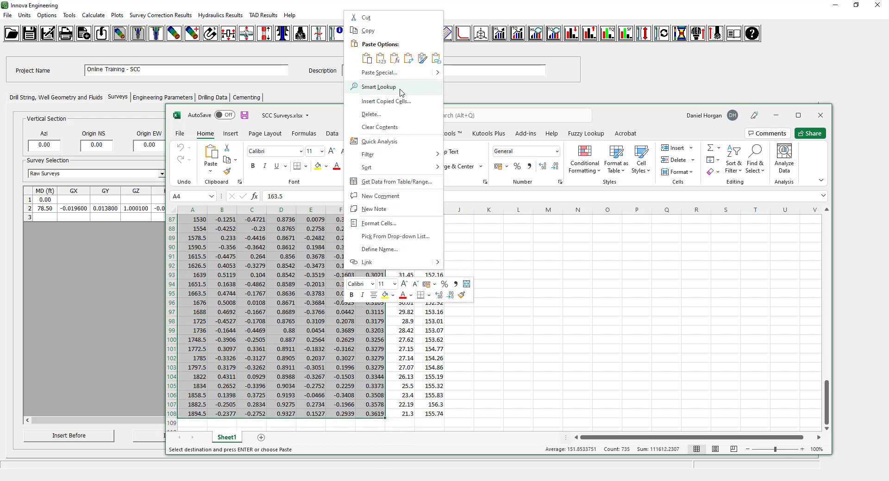
left_click(368, 30)
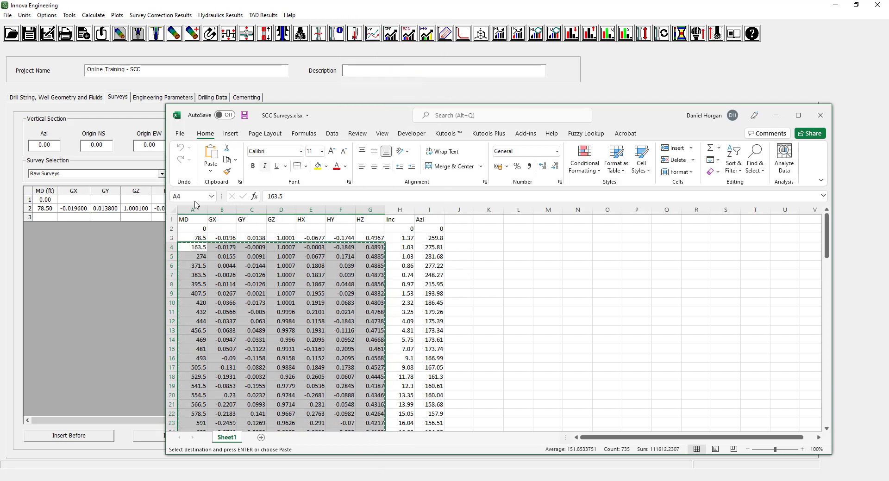
left_click(48, 218)
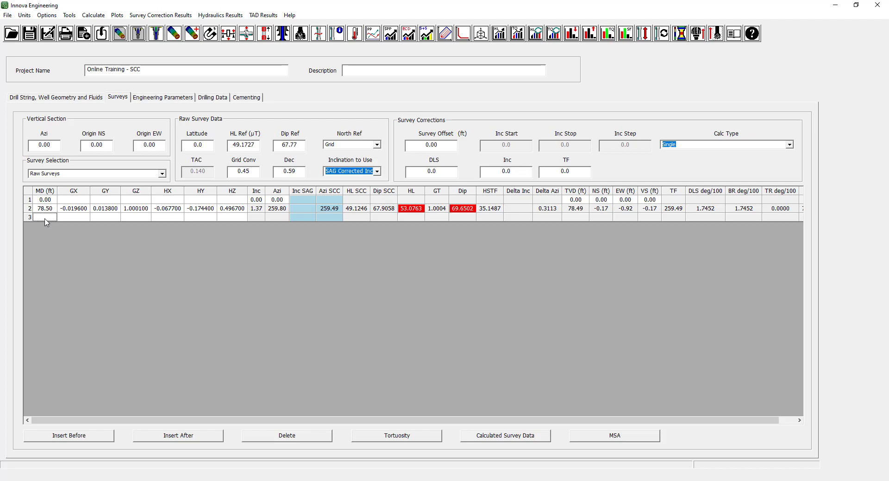
Start a survey import and browse to the Survey Import Files folder inside 5 - SCC & Mag Spacing.
left_click(7, 14)
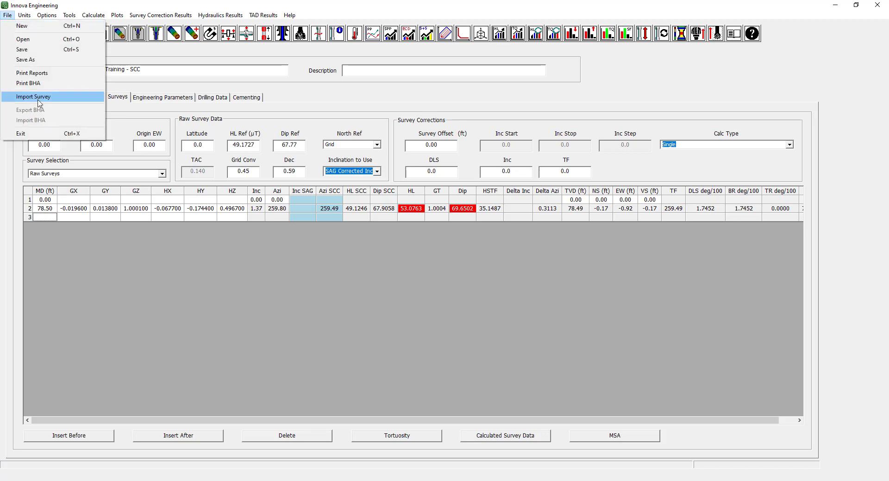
left_click(40, 97)
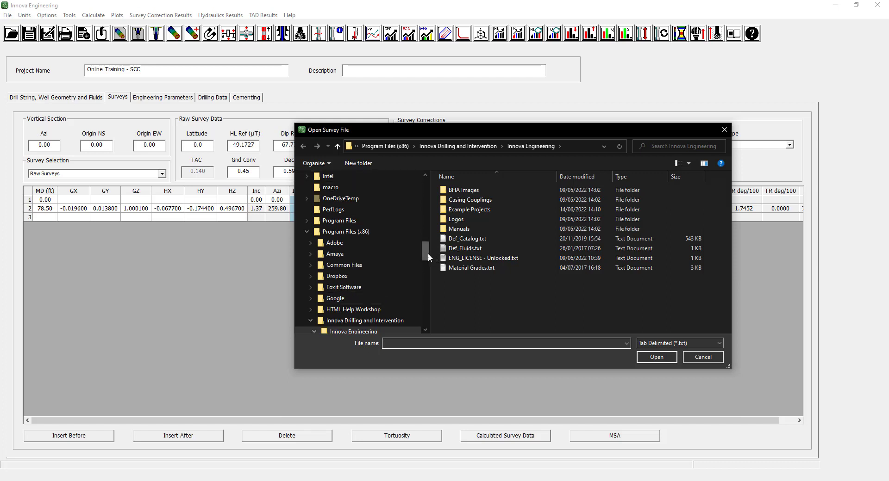
left_click(720, 343)
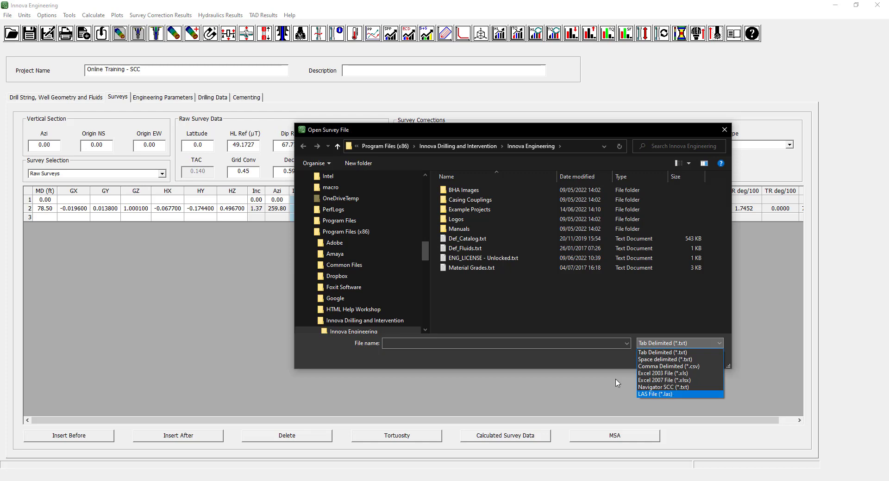
left_click(425, 252)
left_click_drag(423, 248, 427, 212)
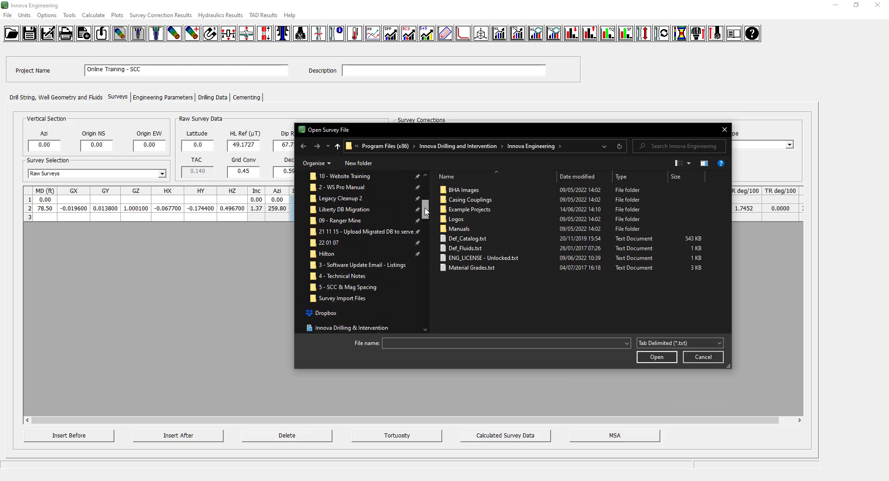
left_click(357, 287)
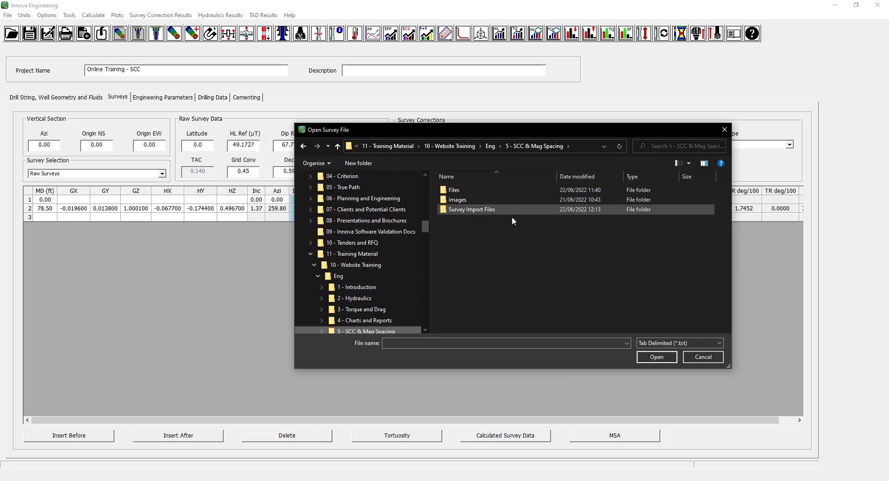
double_click(473, 209)
Set the import file type to LAS File (*.las) and open SCC Surveys.las.
left_click(691, 343)
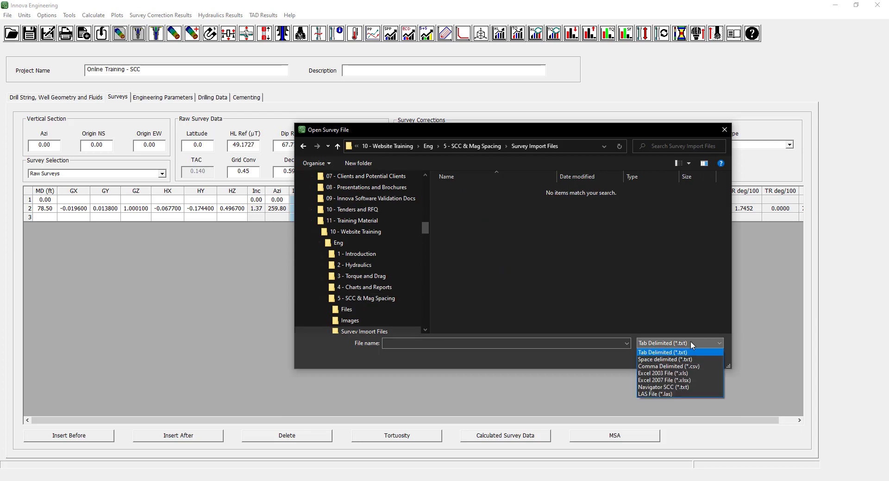
left_click(668, 394)
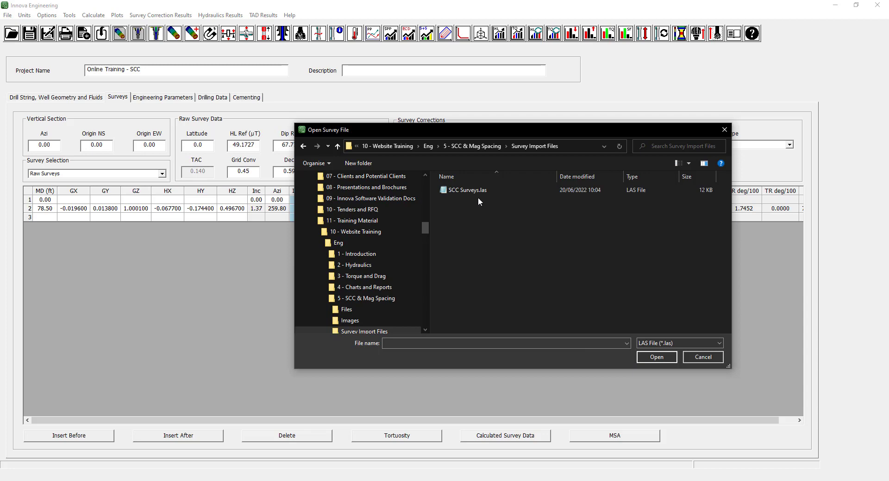
left_click(463, 191)
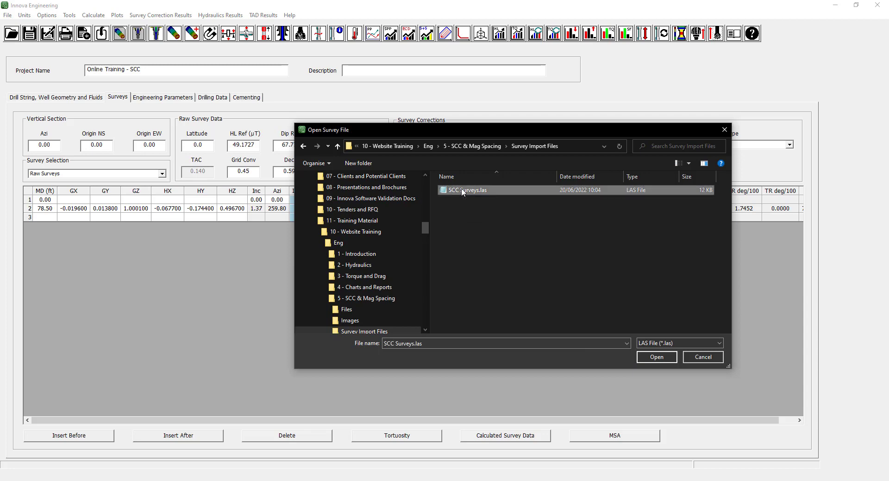
left_click(650, 358)
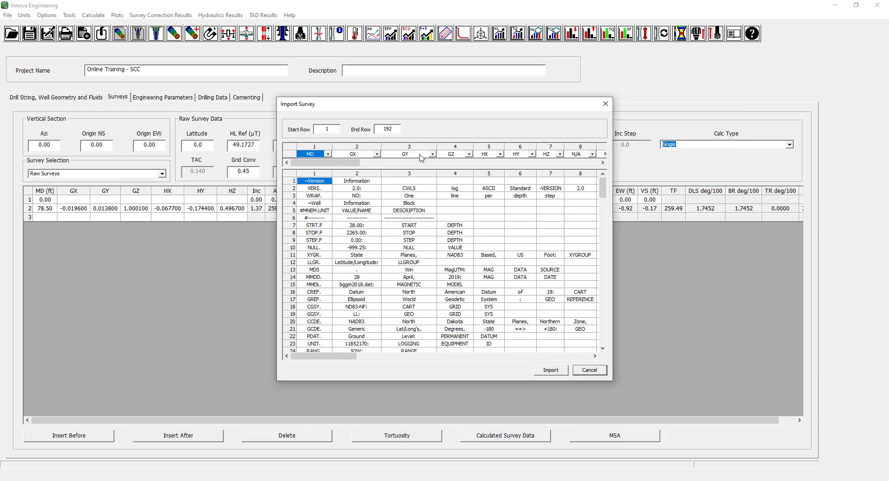
Set the survey import's start row to 87 and keep the end row at 192, checking both against the file preview.
mouse_move(603, 194)
left_mouse_down()
mouse_move(601, 337)
mouse_move(610, 239)
mouse_move(602, 182)
left_mouse_up()
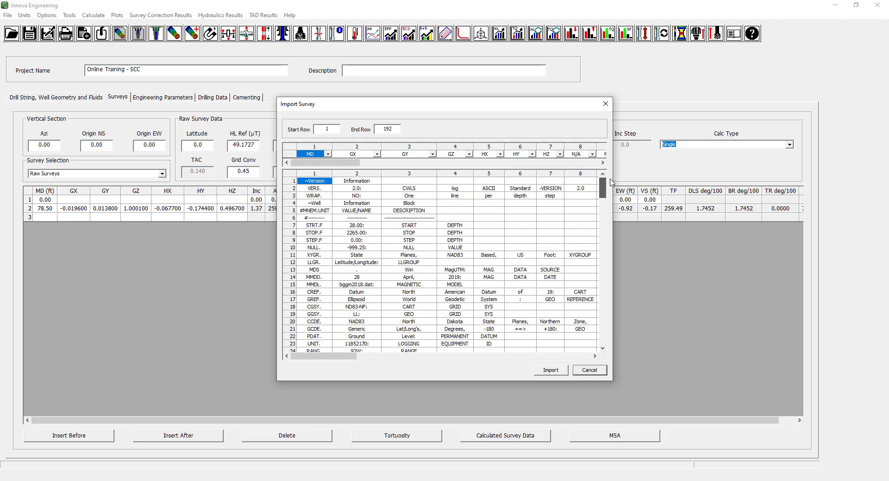
left_click(336, 129)
left_click_drag(604, 196, 604, 268)
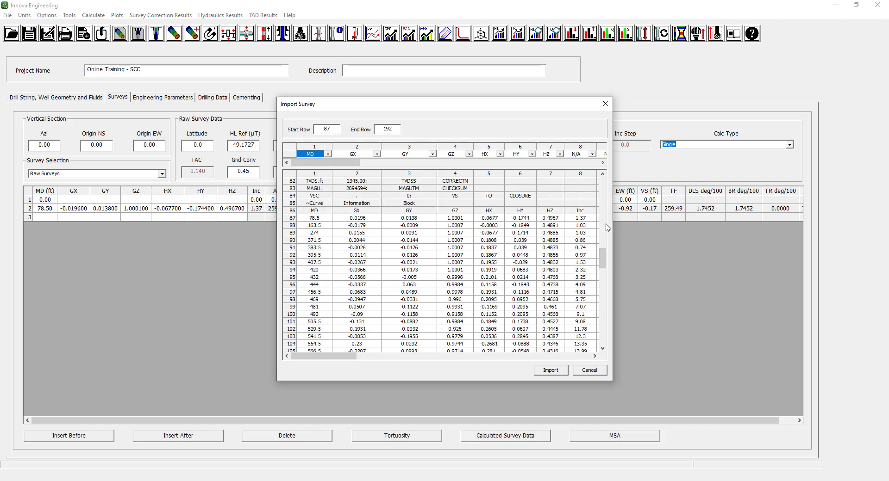
left_click_drag(602, 258, 604, 352)
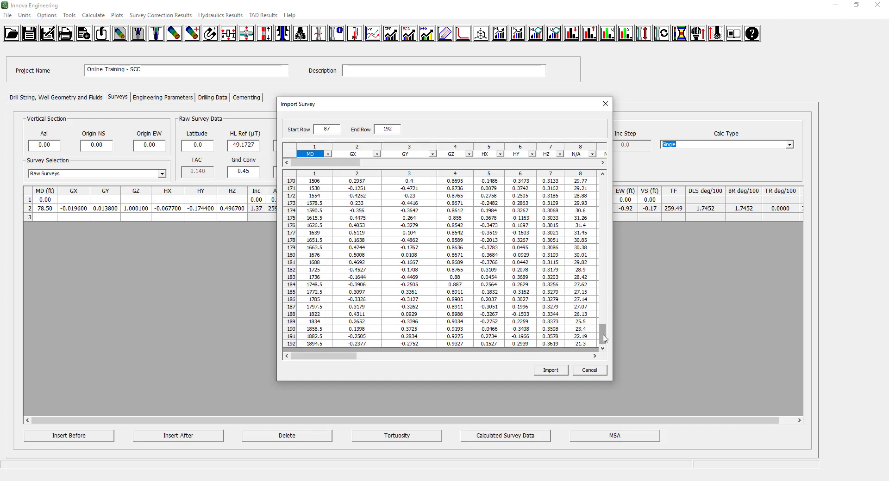
left_click_drag(604, 339, 603, 187)
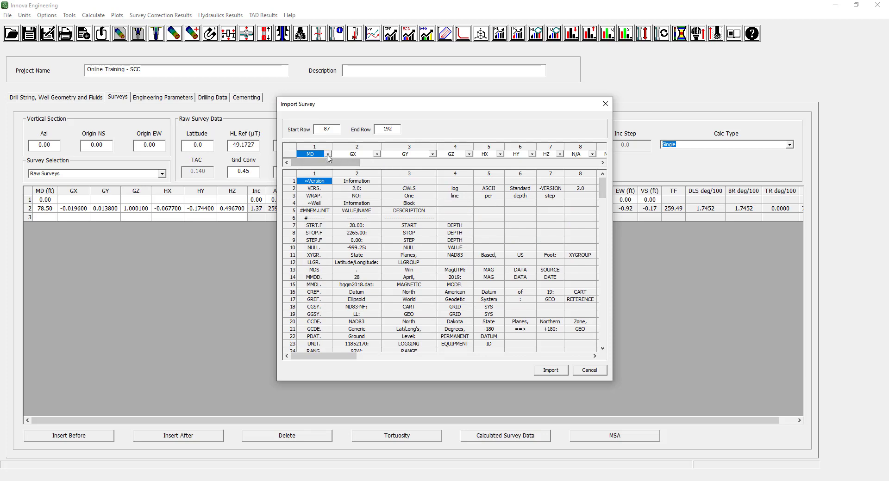
left_click_drag(603, 189, 604, 266)
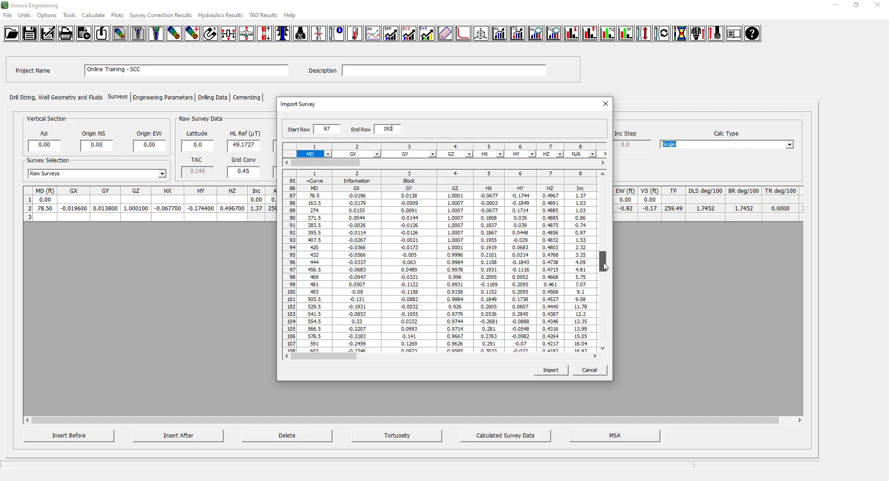
Keep the import columns mapped as MD, GX, GY, GZ, HX, HY and HZ, and import the surveys over the existing data.
left_click(328, 154)
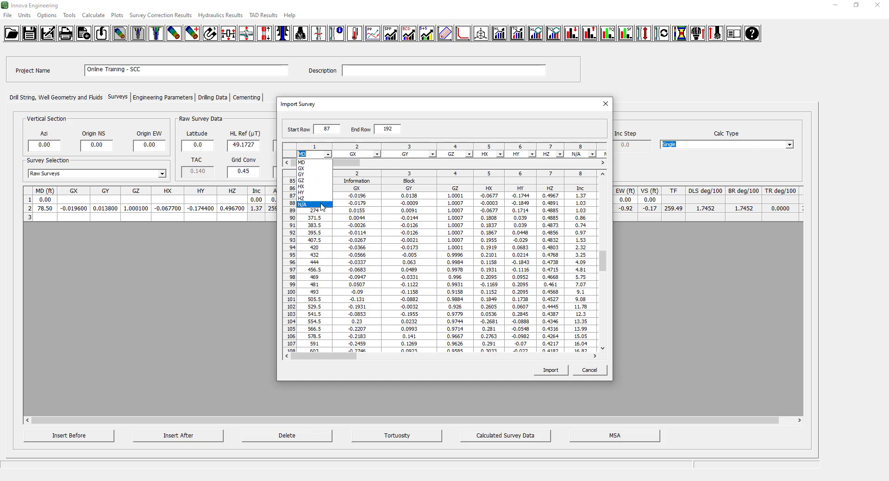
left_click(330, 144)
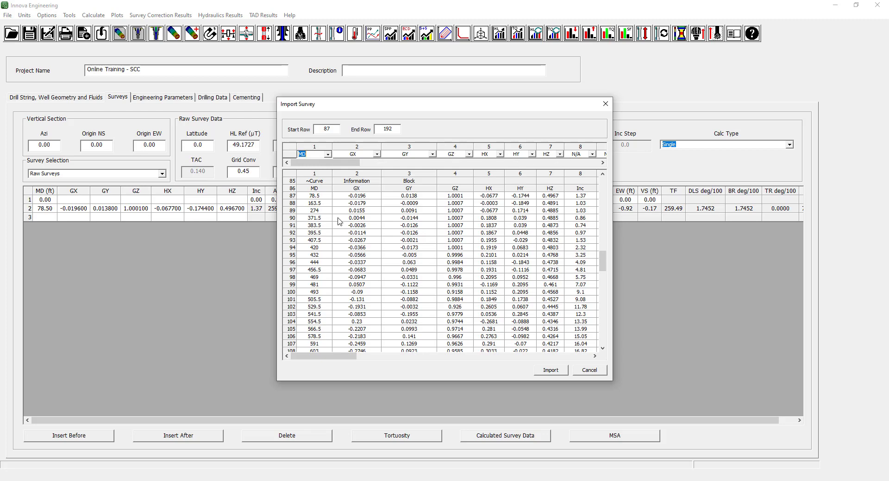
left_click(378, 155)
left_click(378, 155)
left_click(368, 172)
left_click(379, 205)
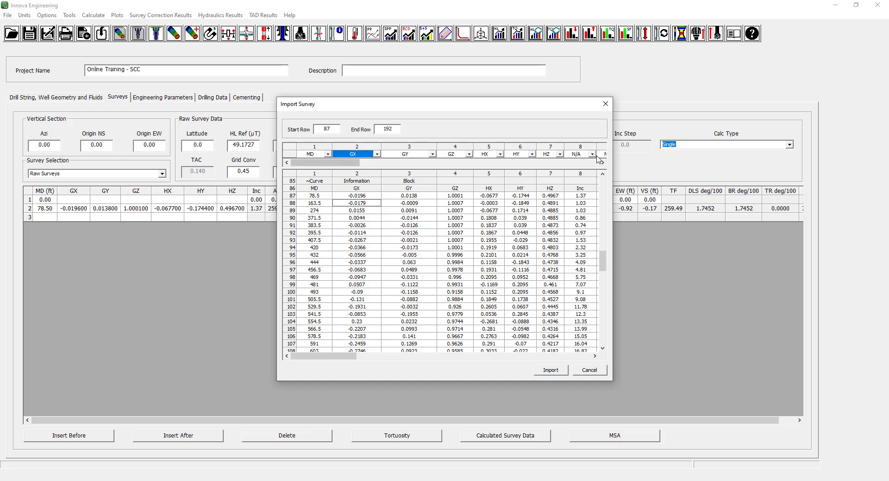
left_click_drag(354, 357, 331, 366)
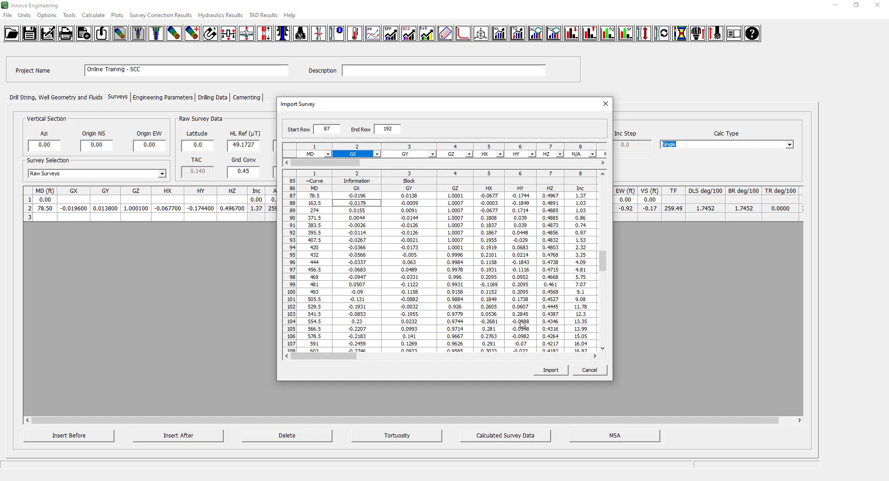
left_click(551, 371)
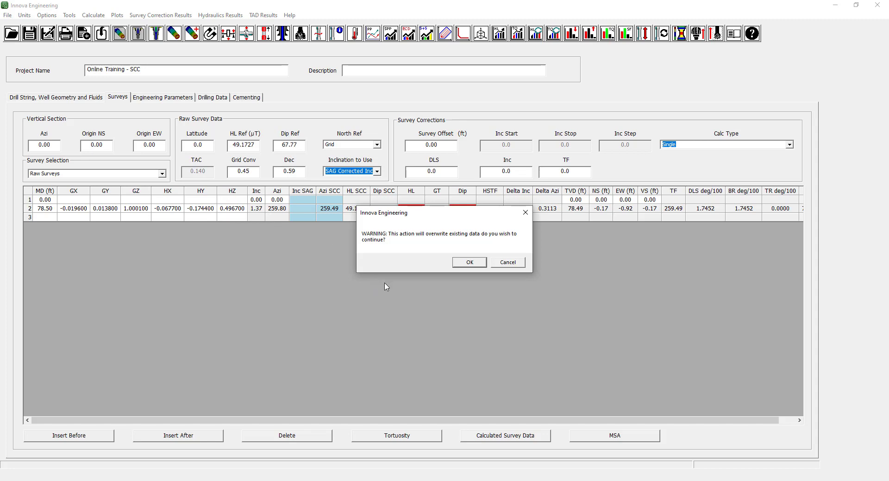
left_click(470, 263)
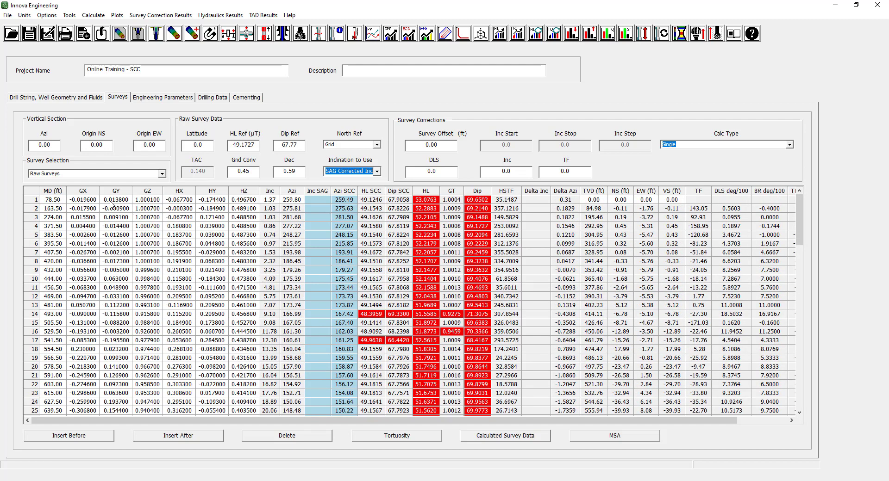
Insert a tie-on row before the first survey and set its MD, Inc and Azi to 0.
left_click(34, 201)
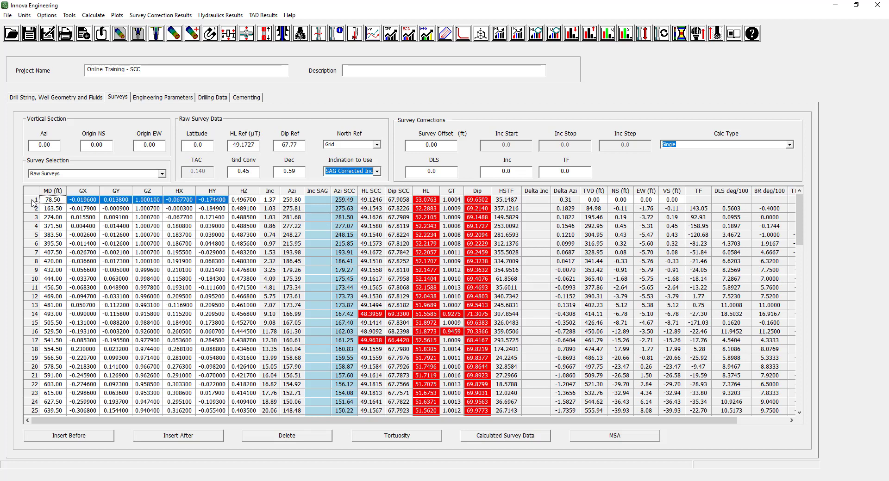
left_click(82, 437)
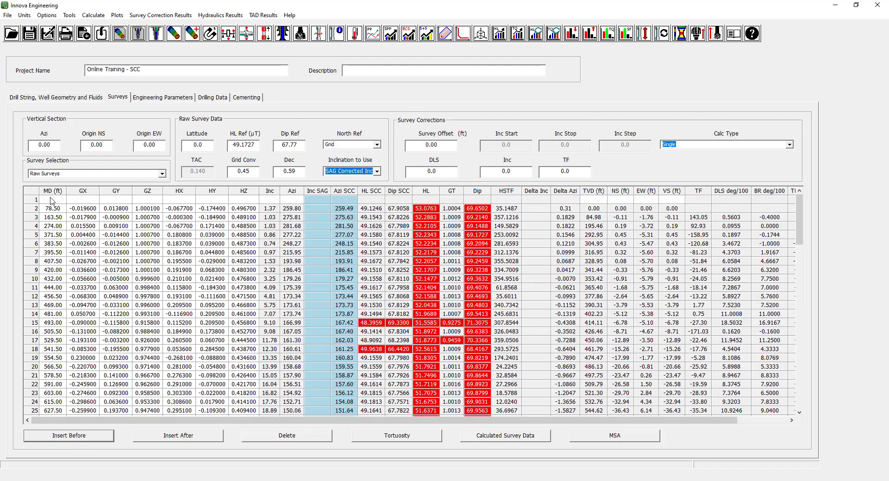
left_click(52, 200)
type("0")
left_click(270, 200)
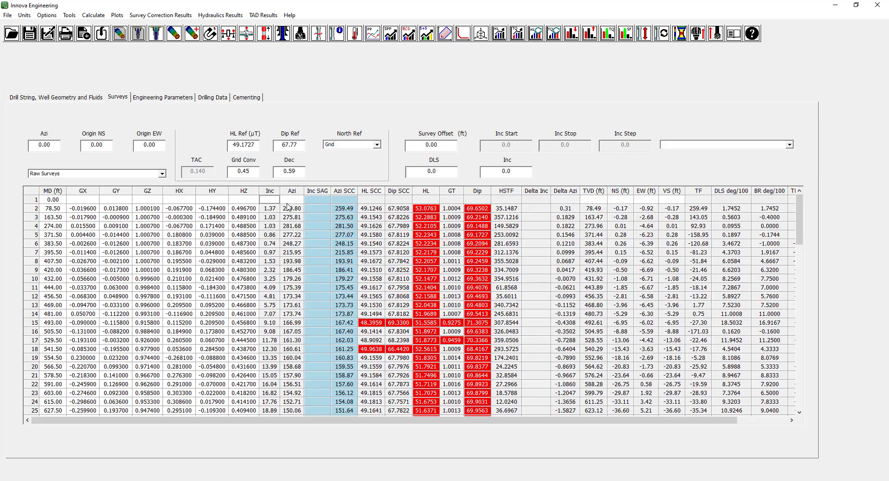
type("0")
left_click(288, 203)
type("0")
left_click(595, 201)
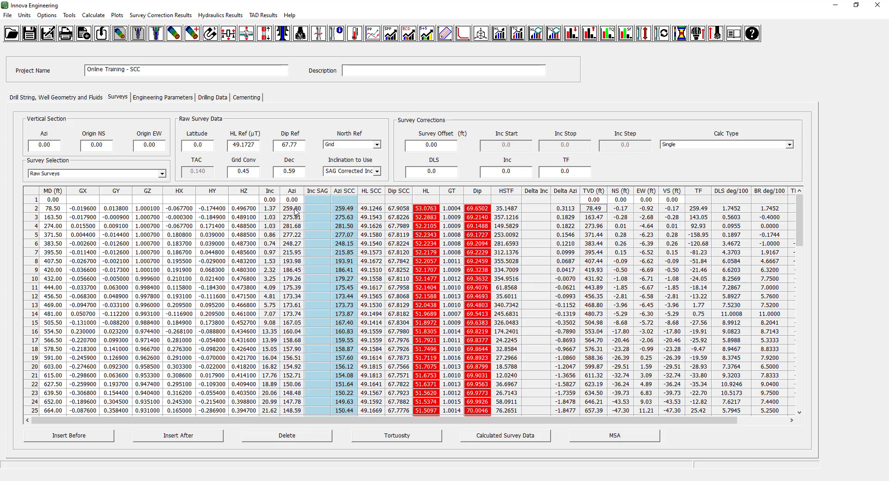
Try mG as the accelerometer unit for the raw surveys and switch it back to G.
left_click(29, 16)
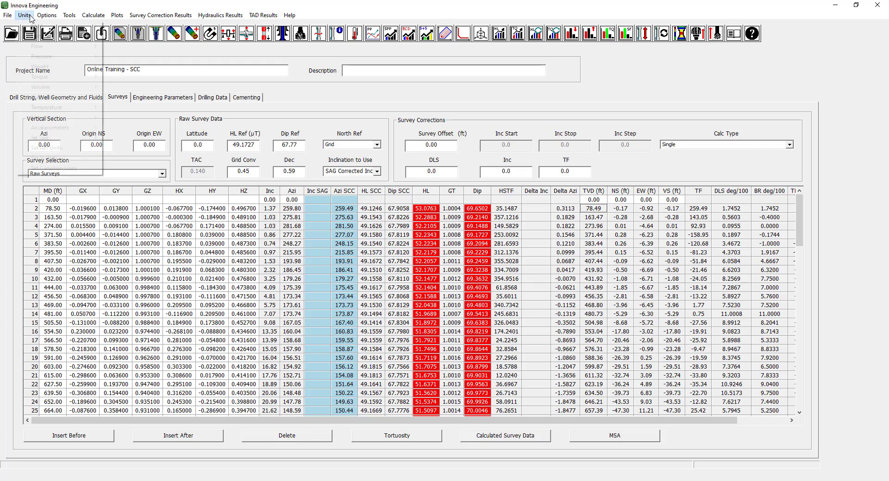
mouse_move(82, 130)
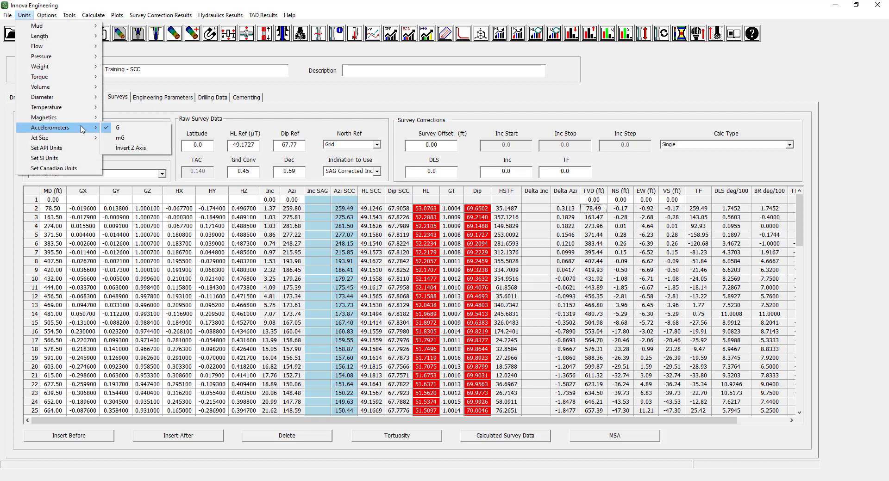
left_click(120, 138)
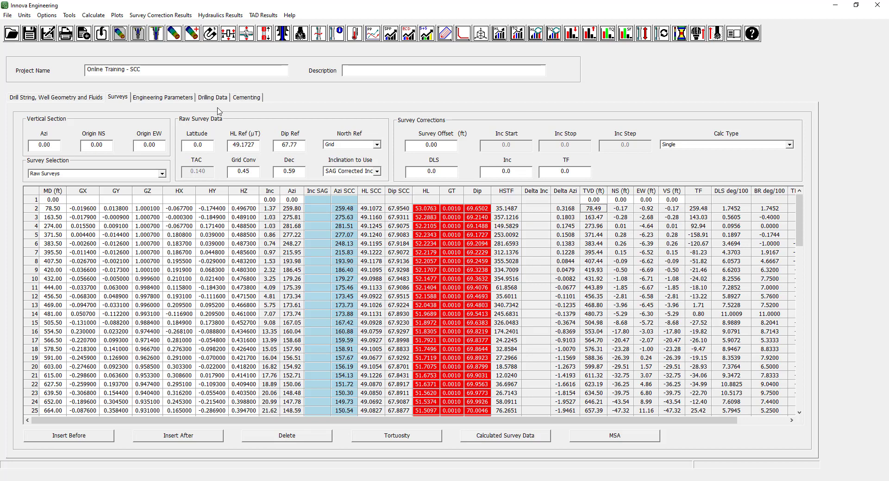
left_click(47, 15)
mouse_move(24, 15)
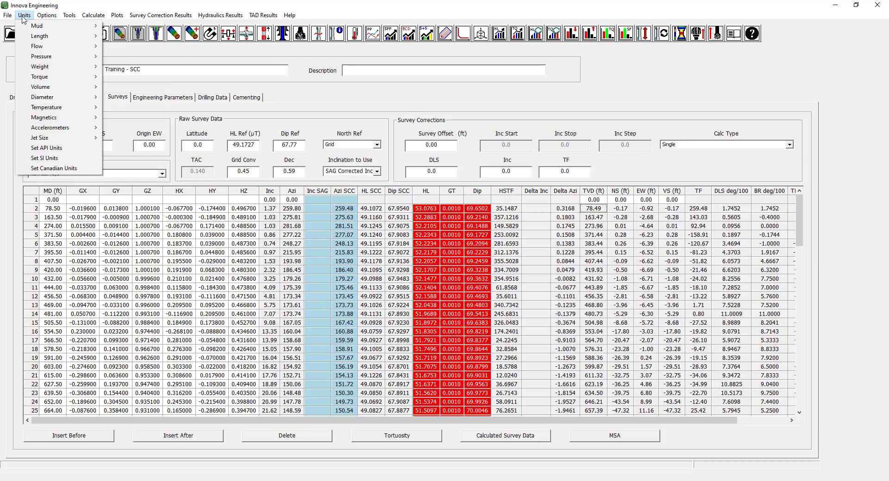
mouse_move(90, 129)
left_click(134, 128)
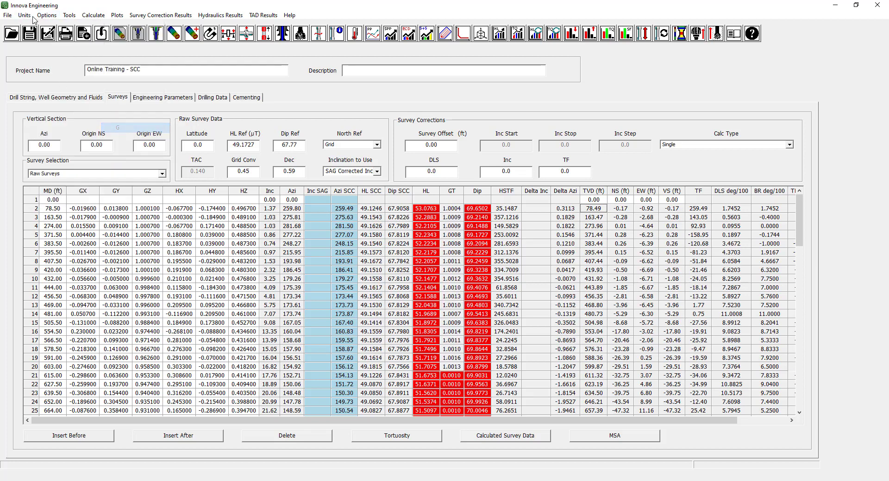
Try SSP / SUCOP (uT) as the magnetics unit, inspect the survey table, and return to Geolink / Tensor (mv).
left_click(24, 15)
mouse_move(70, 118)
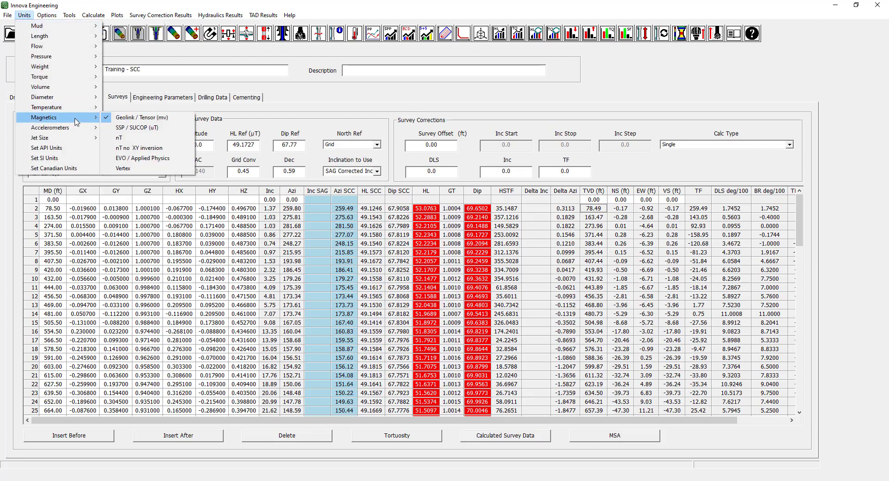
left_click(135, 128)
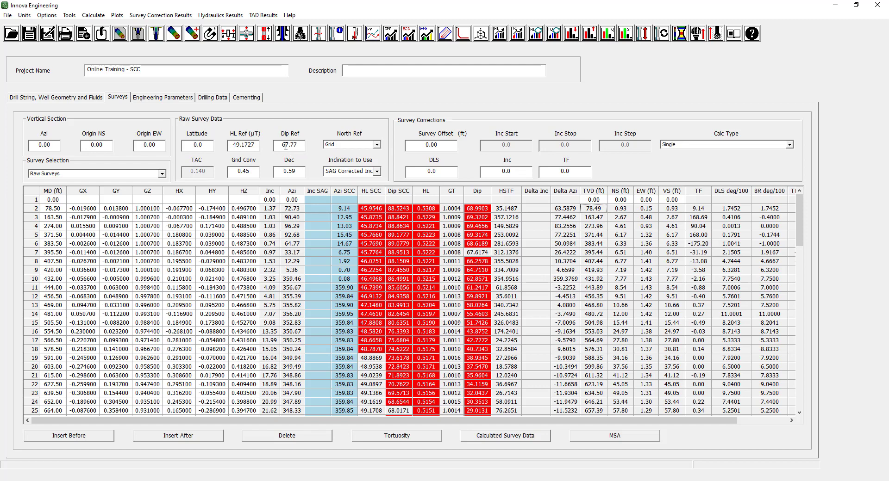
scroll(486, 308, "down", 7)
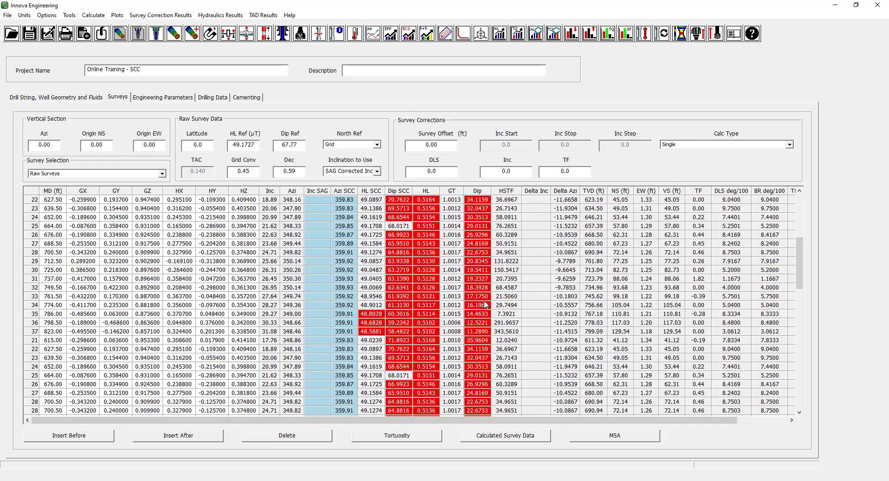
scroll(486, 350, "up", 7)
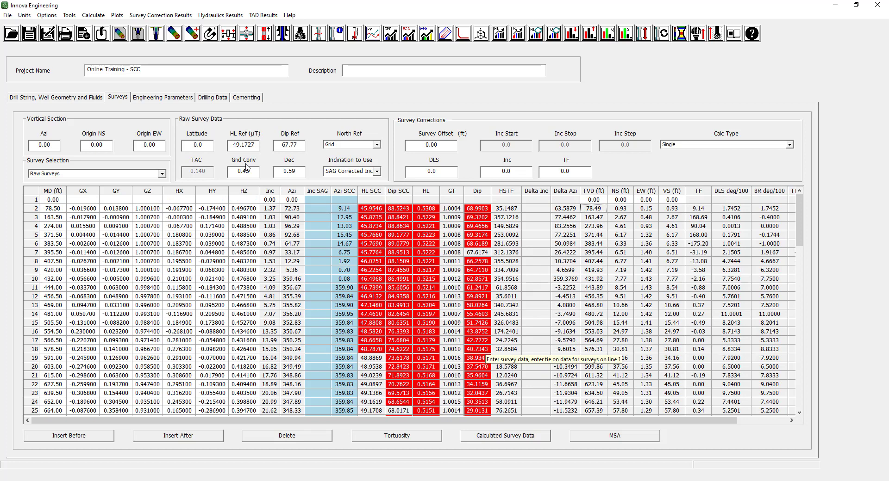
left_click(25, 15)
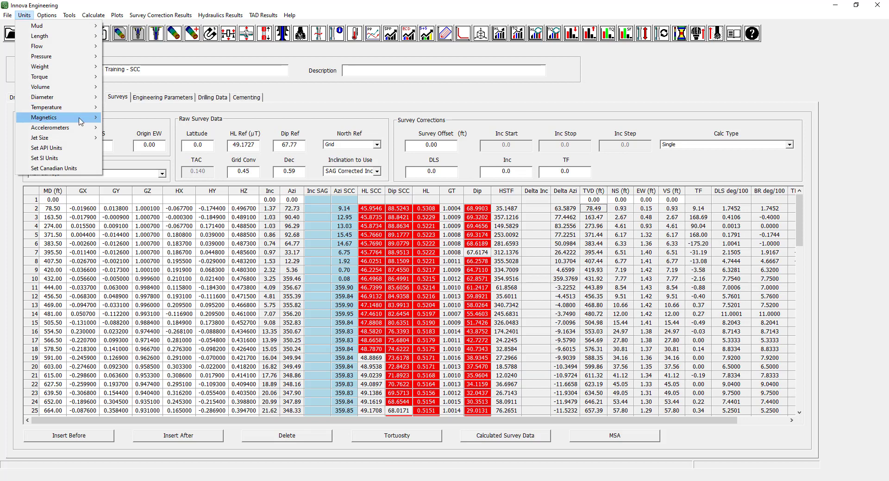
mouse_move(74, 118)
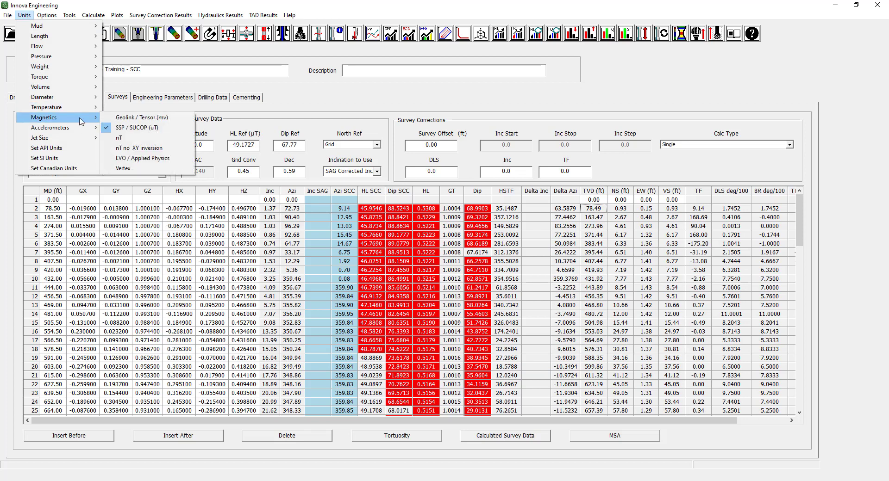
left_click(122, 119)
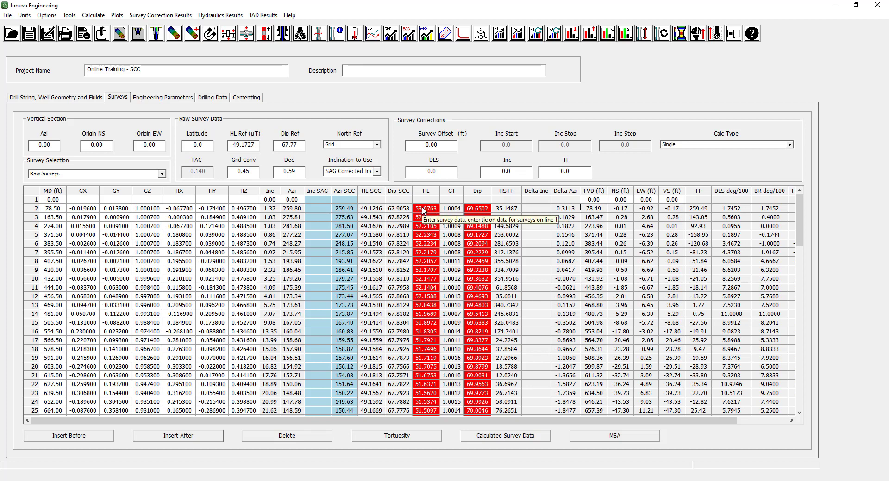
Undo the removal of the flagged survey rows and compare the raw and SCC-corrected azimuth, HL and Dip columns down the table.
key("ctrl+z")
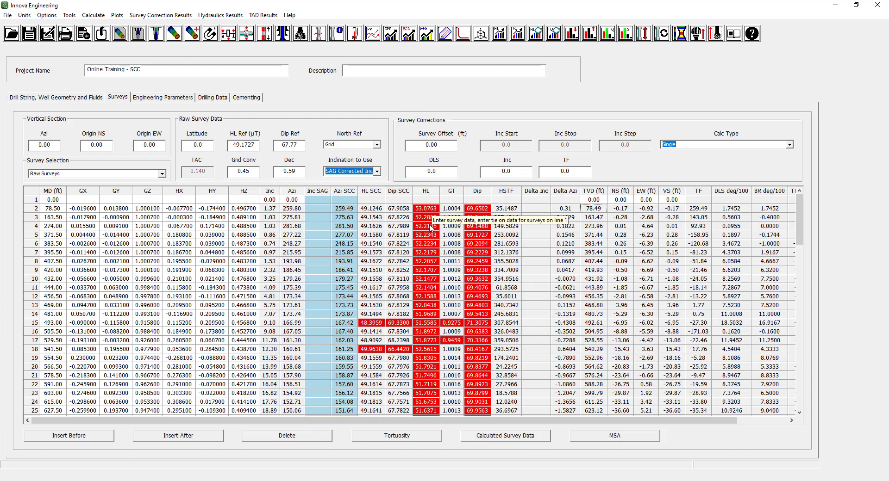
scroll(431, 210, "down", 14)
scroll(480, 245, "down", 7)
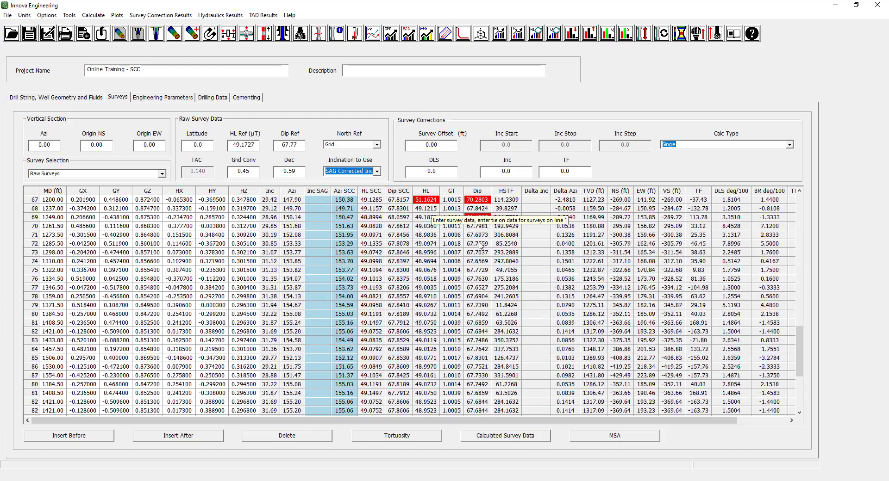
scroll(480, 246, "up", 20)
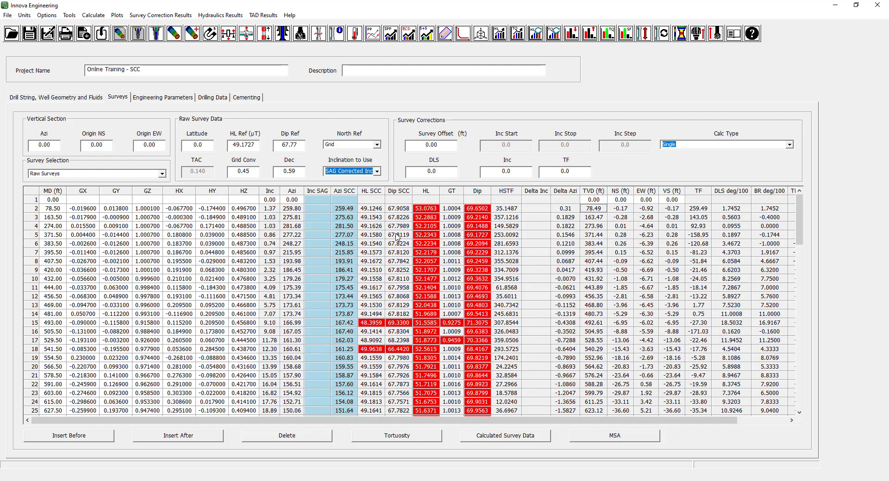
scroll(395, 241, "down", 6)
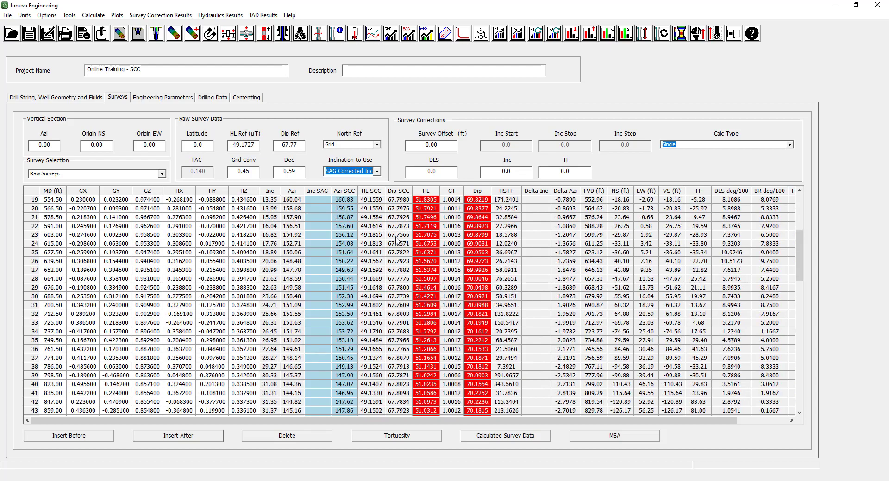
scroll(396, 240, "down", 20)
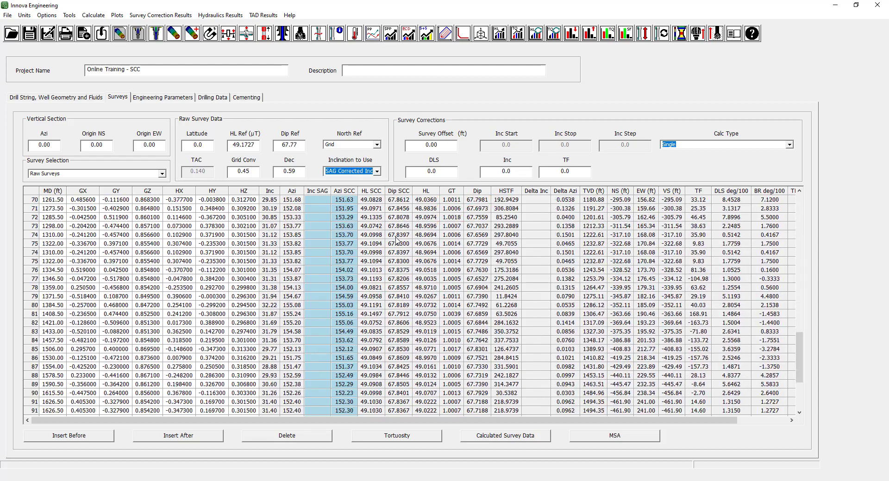
scroll(396, 240, "up", 20)
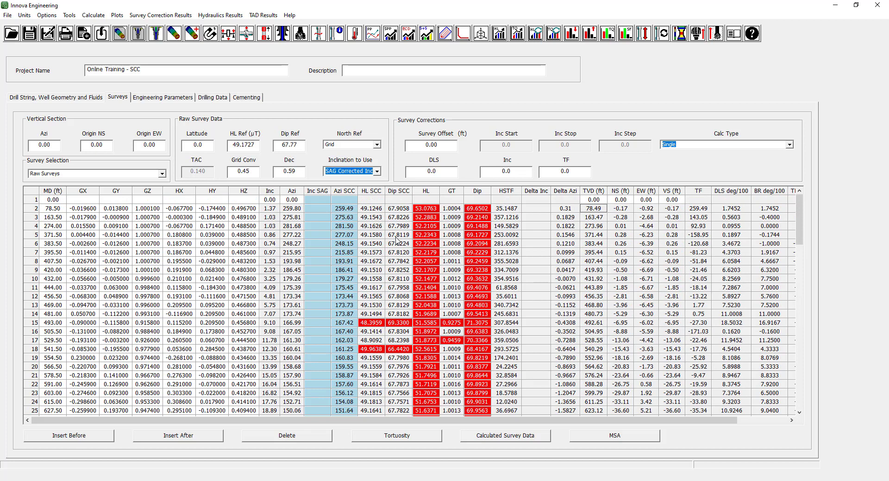
left_click(350, 191)
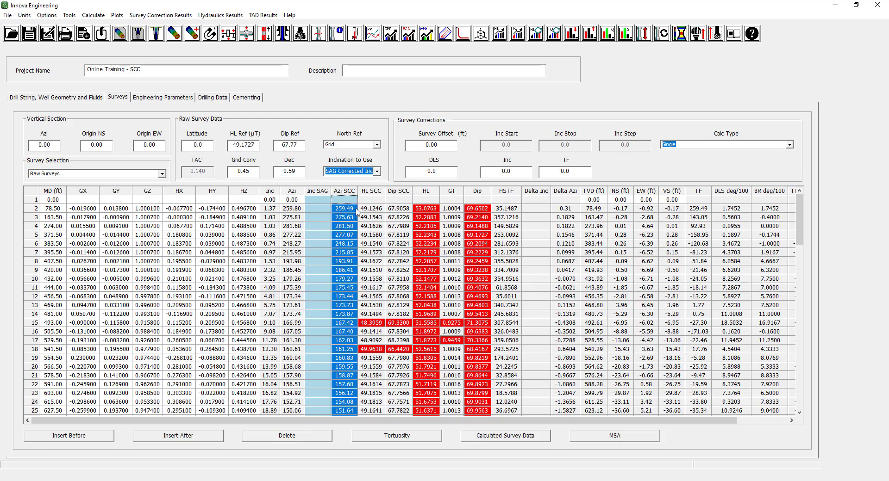
left_click(396, 289)
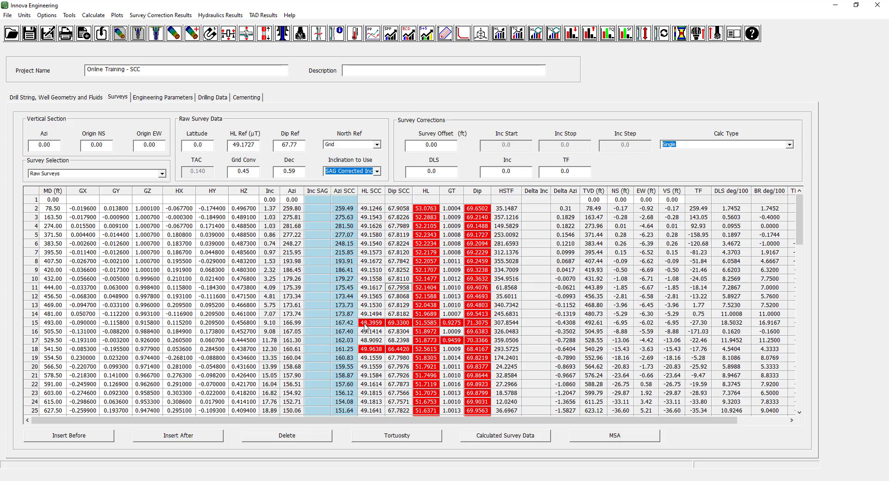
Delete the bad surveys at MD 493.00, 529.50 and 541.50 ft and review the remaining rows.
left_click(34, 324)
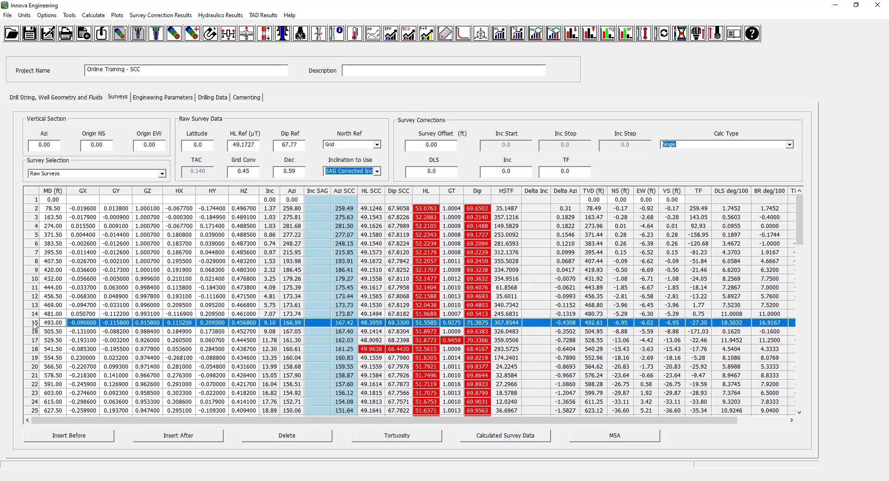
left_click(281, 437)
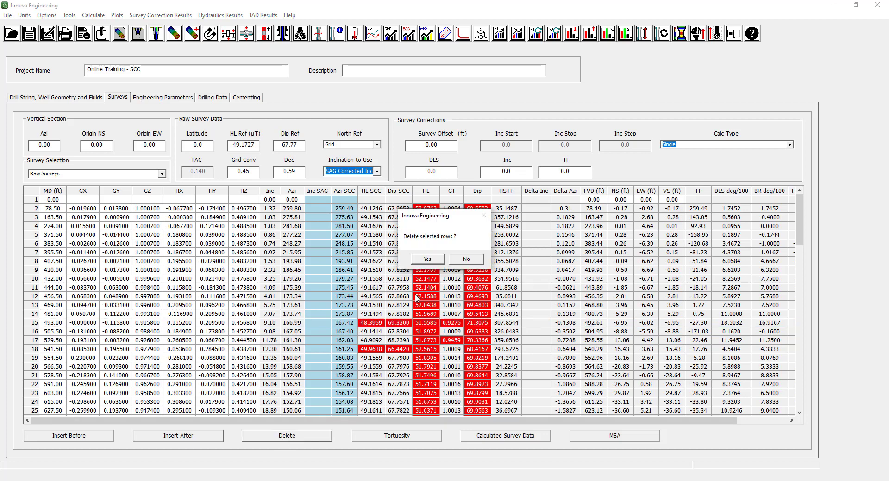
left_click(428, 260)
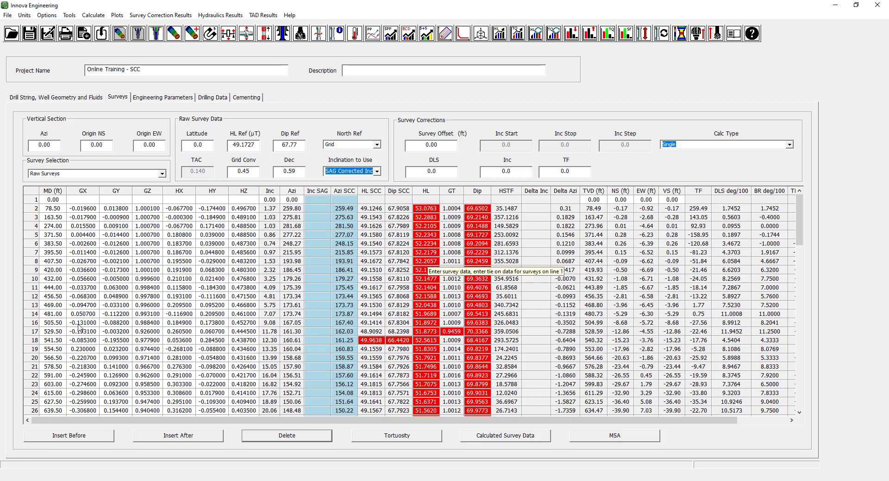
left_click(32, 331)
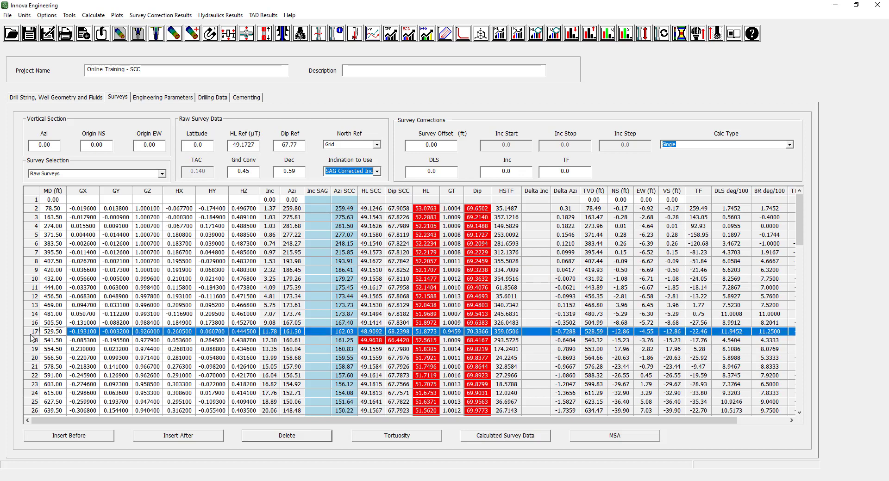
left_click(290, 437)
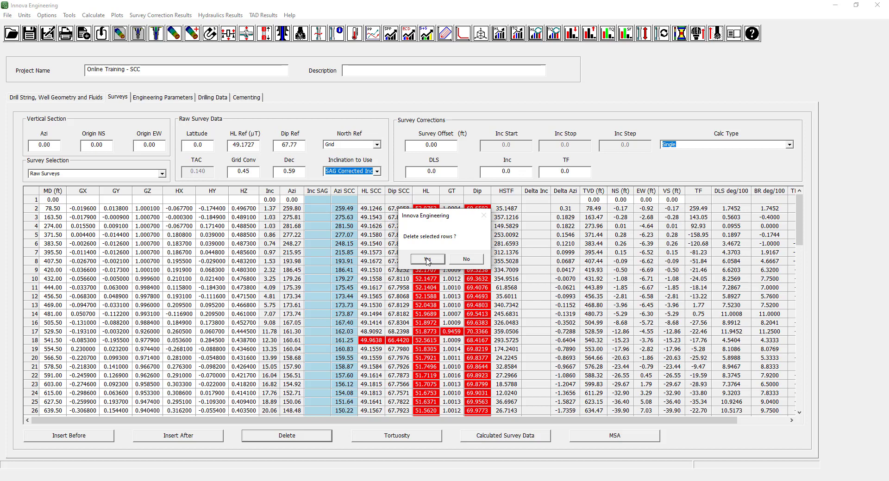
left_click(427, 260)
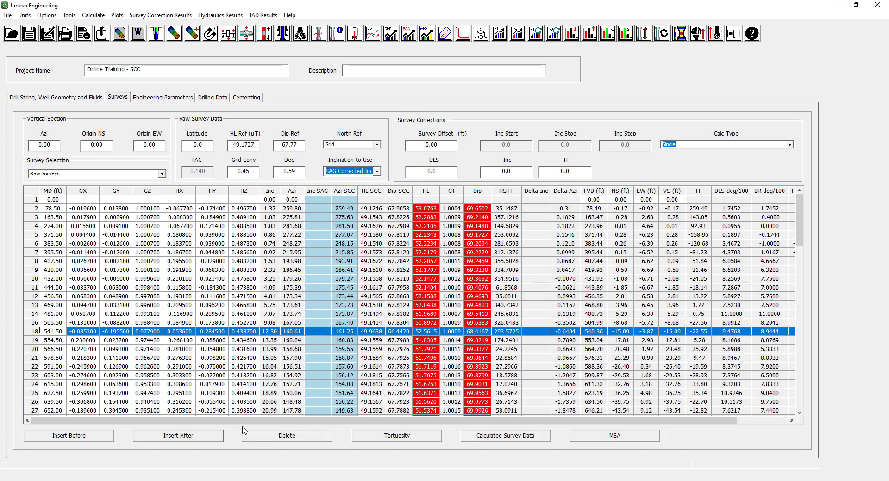
left_click(281, 439)
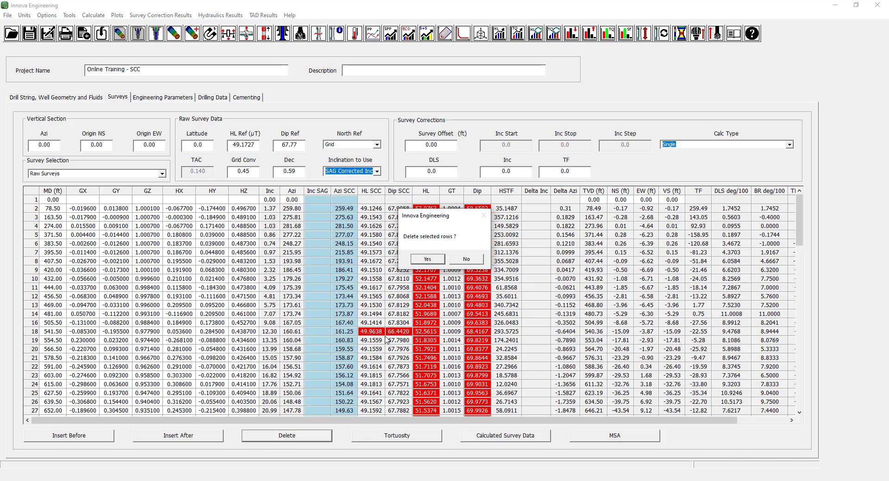
left_click(426, 260)
scroll(391, 307, "down", 7)
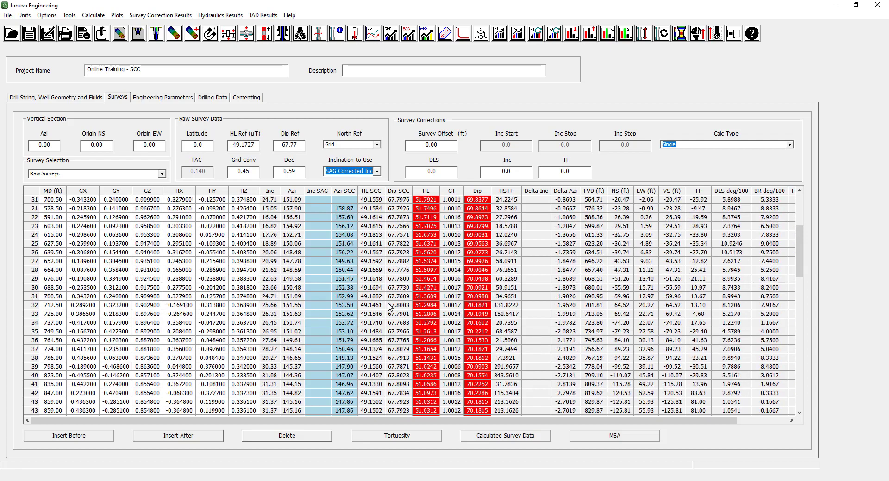
scroll(390, 307, "down", 20)
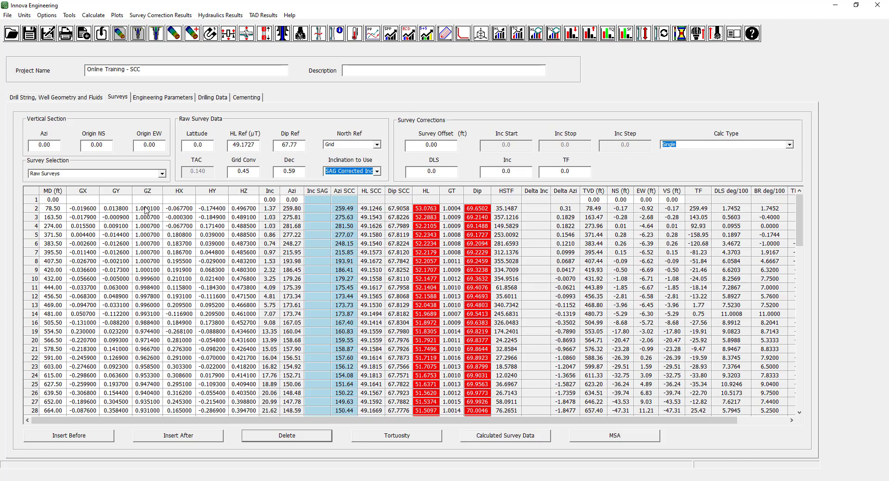
Copy the survey cells from GZ through HL SCC for the rows from MD 78.50 to 578.50 ft.
left_click_drag(147, 209, 380, 355)
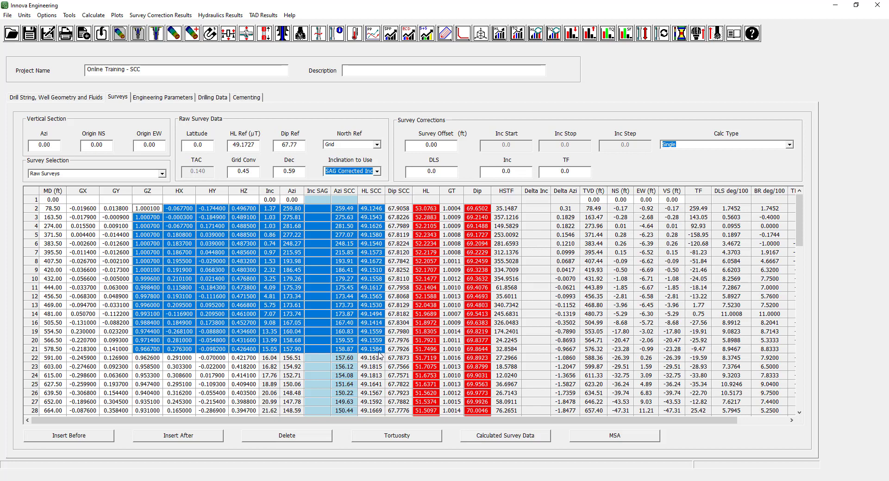
right_click(194, 254)
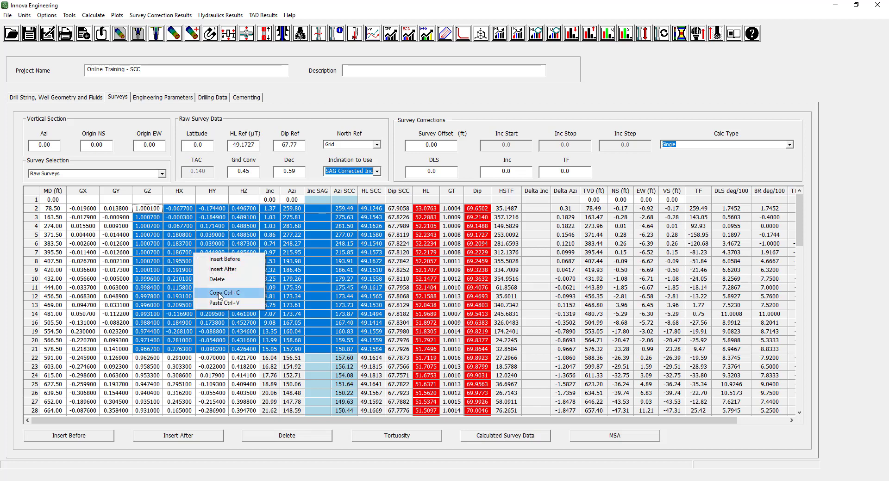
left_click(220, 293)
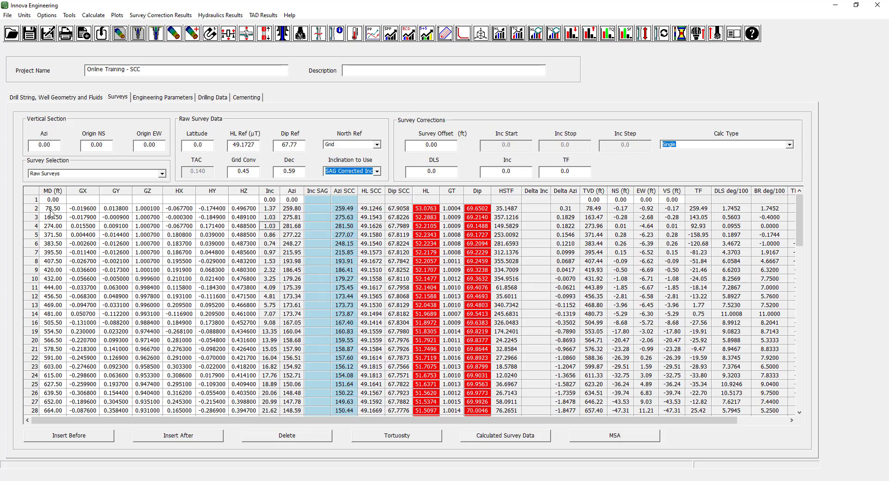
Copy the entire raw survey table into a new sheet of SCC Surveys.xlsx in Excel and return to Innova Engineering.
left_click(31, 192)
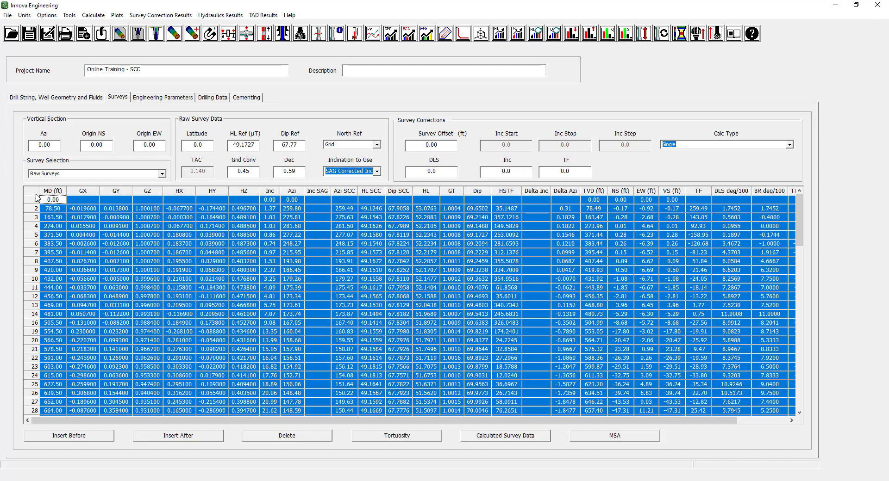
right_click(72, 205)
left_click(97, 244)
key("alt+Tab")
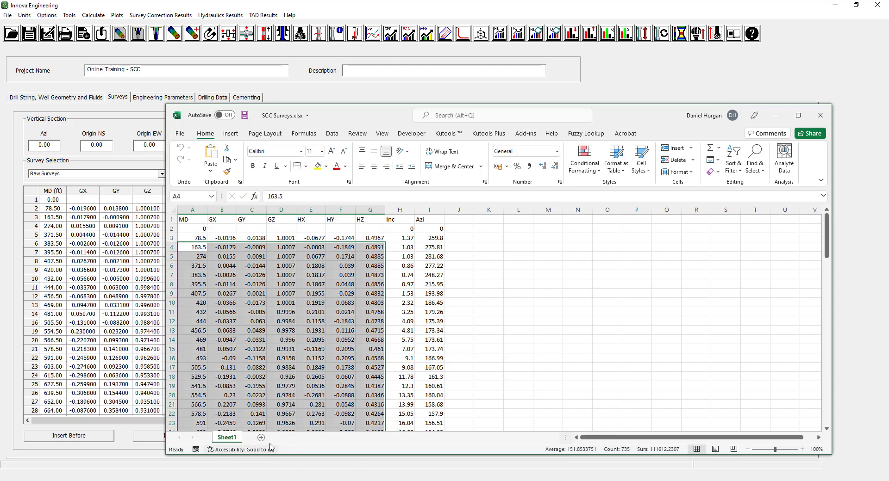
left_click(257, 437)
right_click(193, 221)
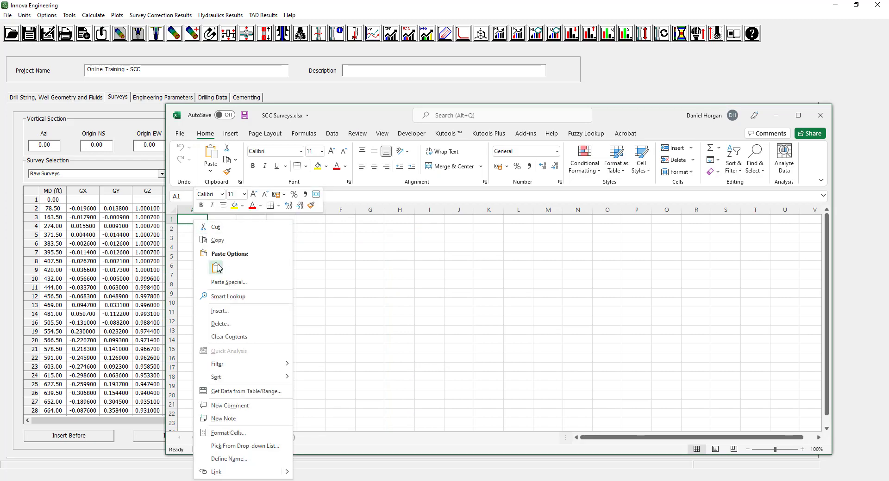
left_click(217, 268)
left_click(797, 117)
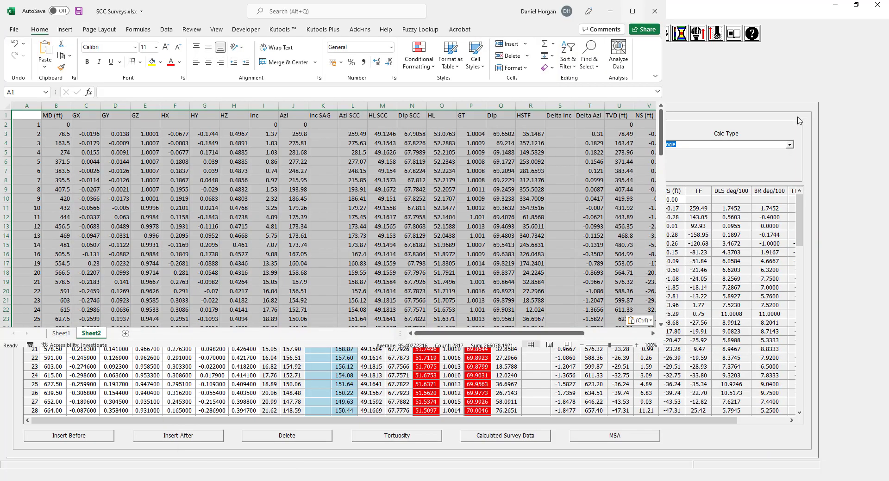
left_click_drag(726, 464, 674, 471)
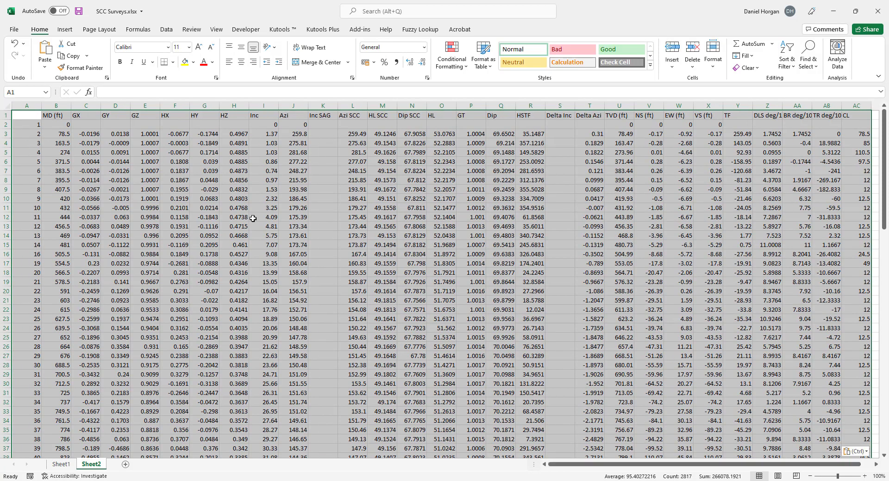
left_click(835, 17)
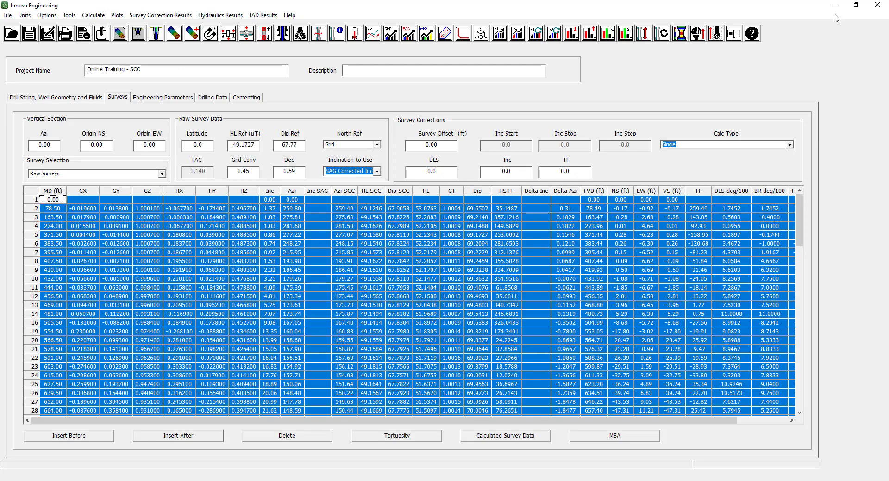
left_click(364, 228)
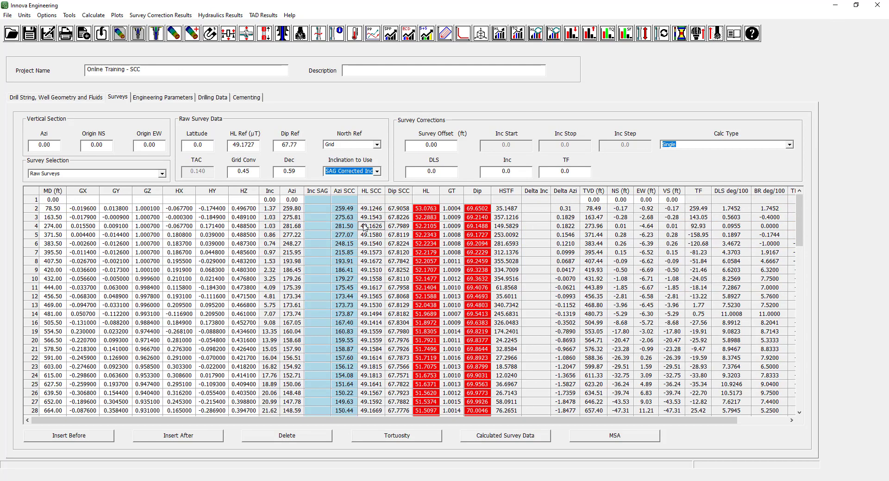
Start a report and limit its survey content to raw surveys, excluding the BHA overview, actual surveys and planned surveys.
left_click(8, 15)
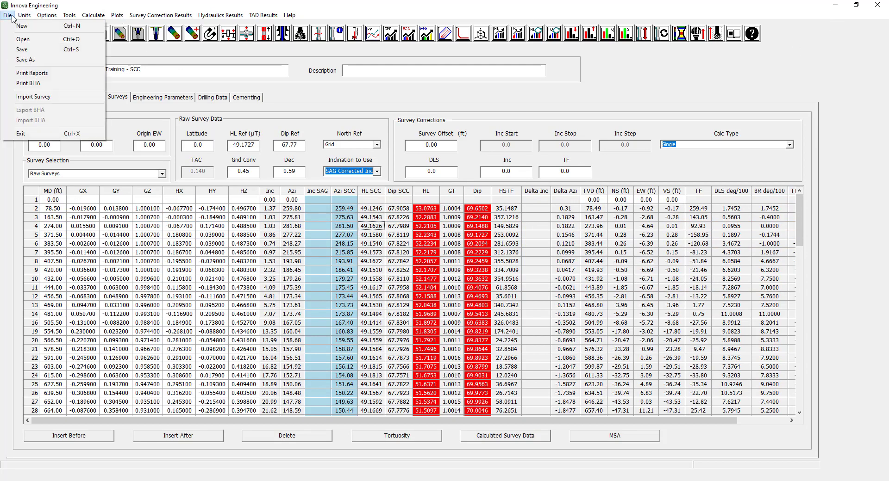
left_click(45, 74)
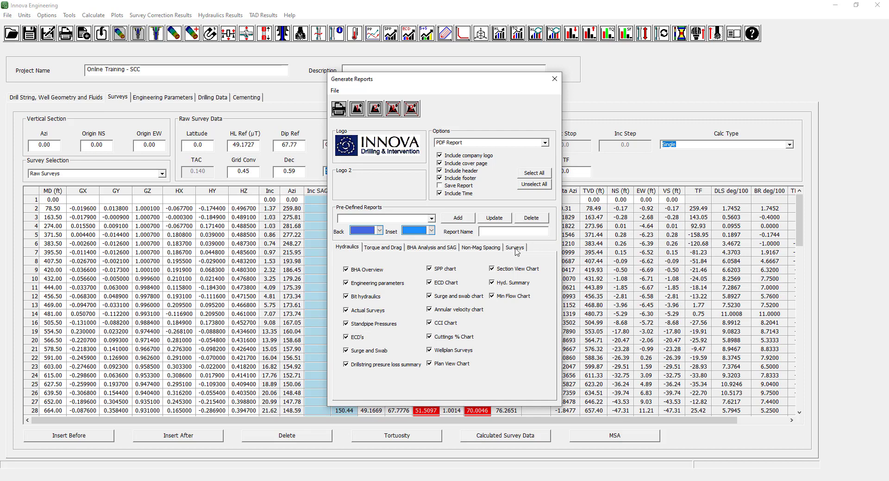
left_click(520, 249)
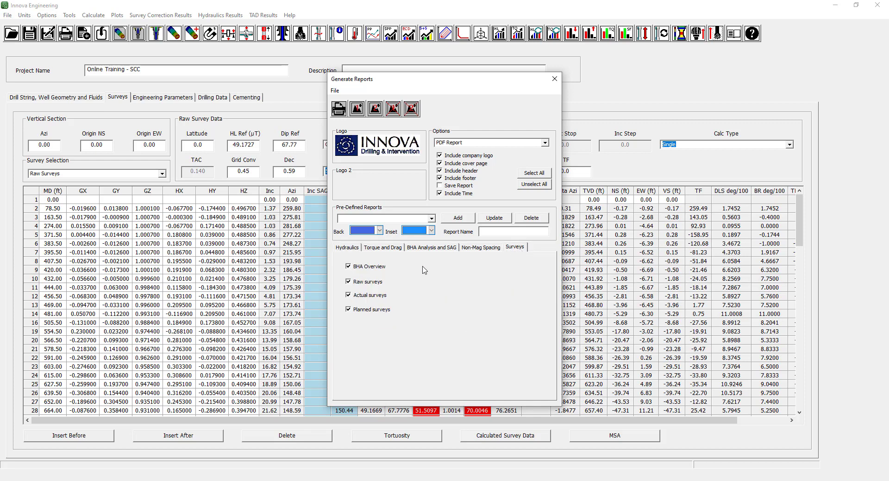
left_click(349, 268)
left_click(348, 296)
left_click(348, 310)
Generate the raw survey report as an Excel Report and look through its survey rows.
left_click(545, 144)
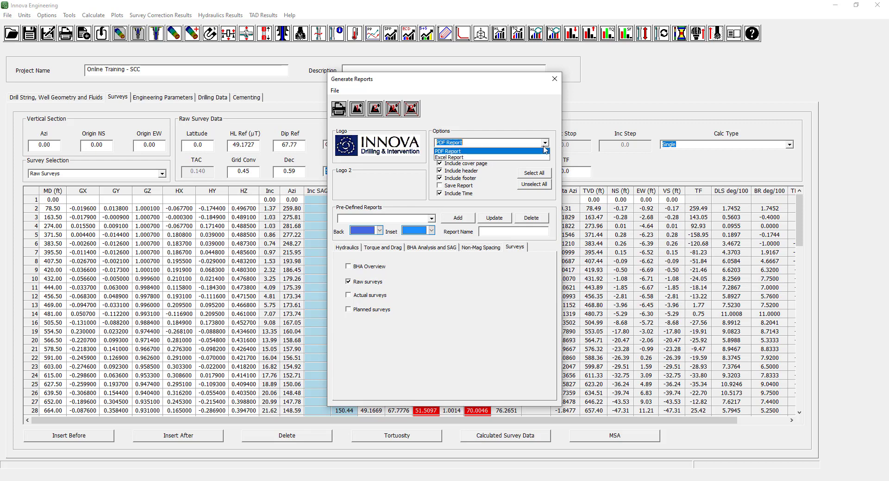
left_click(543, 158)
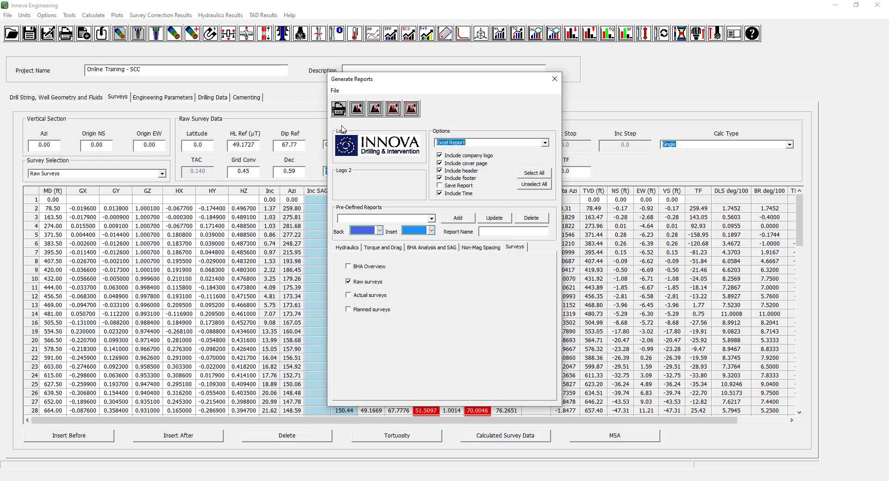
left_click(339, 111)
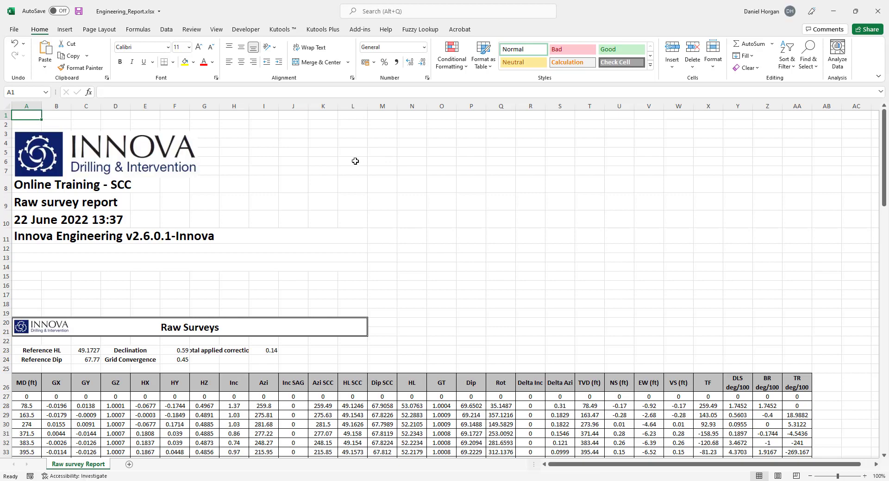
scroll(355, 162, "down", 2)
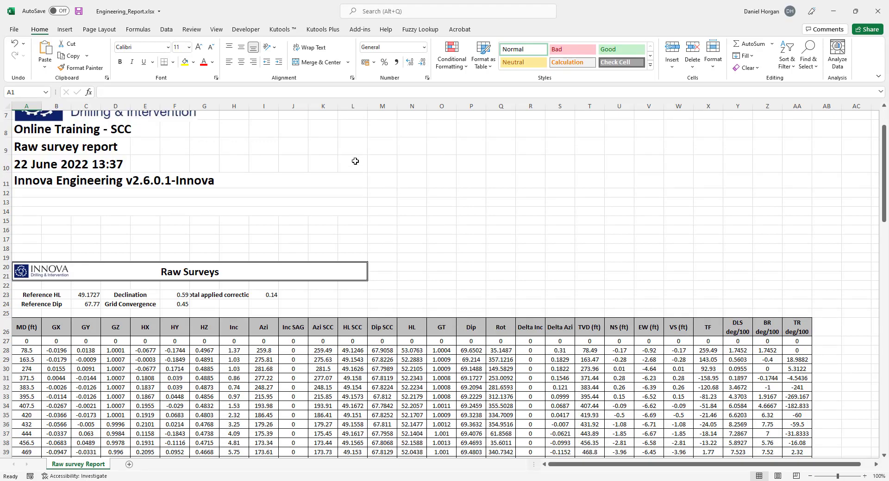
scroll(355, 161, "down", 4)
scroll(355, 161, "down", 3)
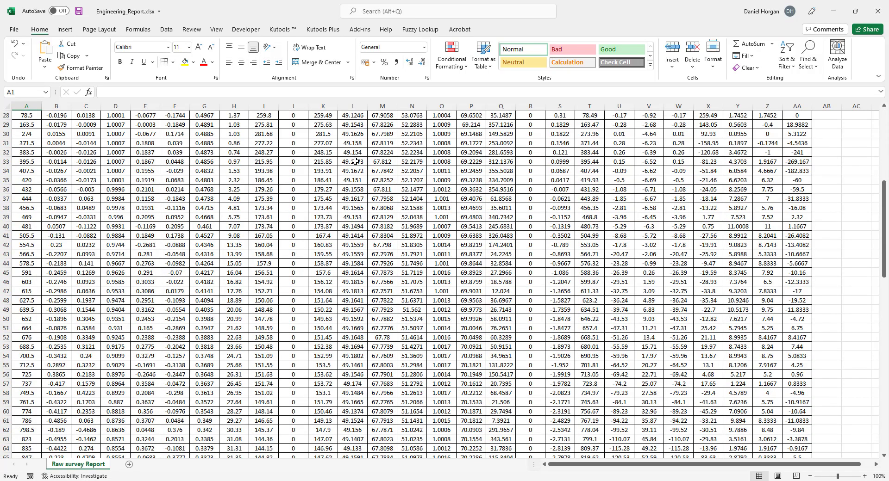
scroll(355, 161, "down", 20)
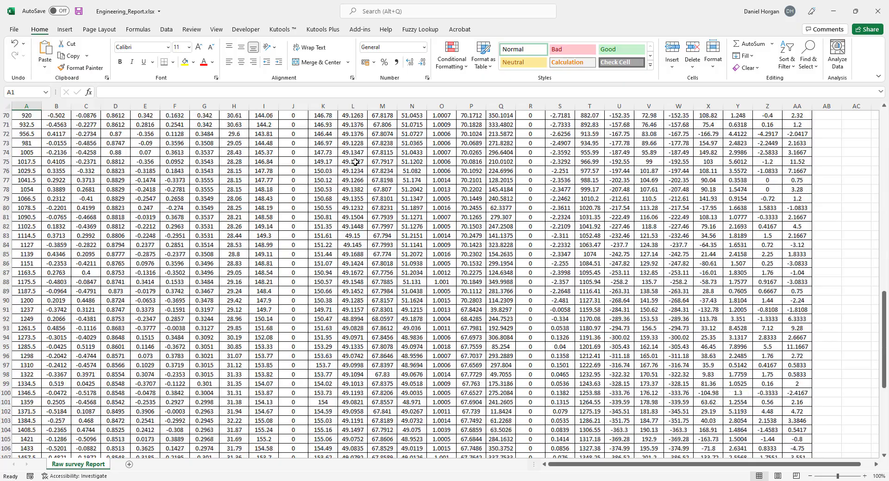
scroll(355, 162, "up", 14)
scroll(355, 162, "up", 10)
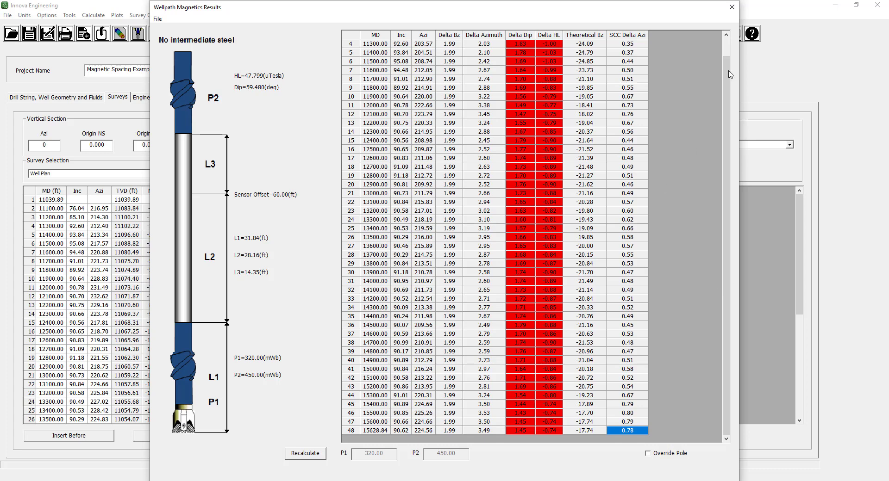
Close the wellpath magnetics results and review the Magnetic Spacing Example project's drill string, surveys and engineering parameters.
left_click(732, 7)
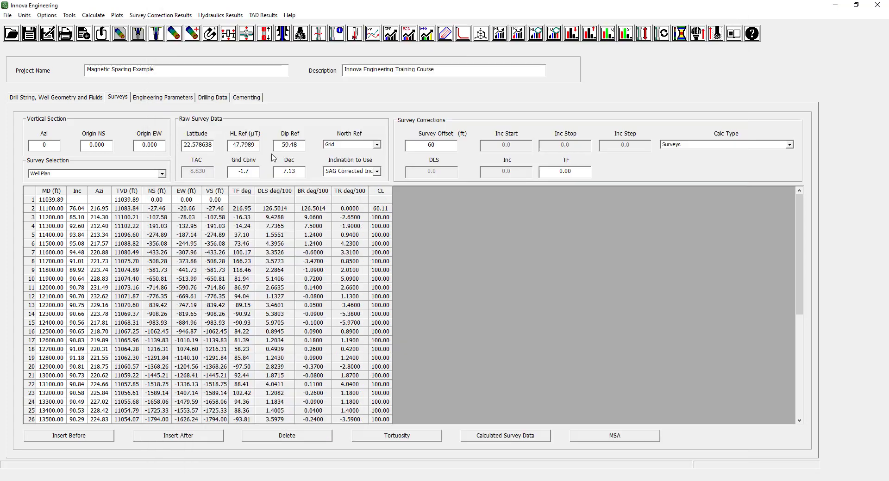
left_click(62, 99)
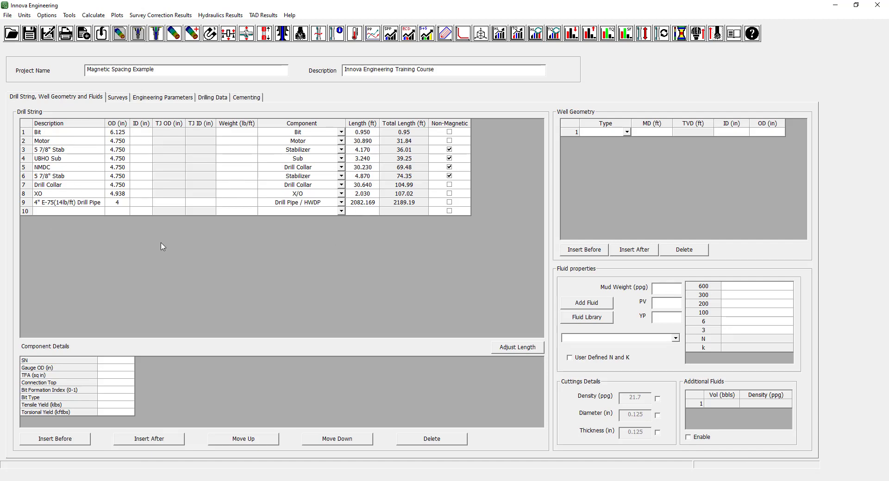
left_click(117, 97)
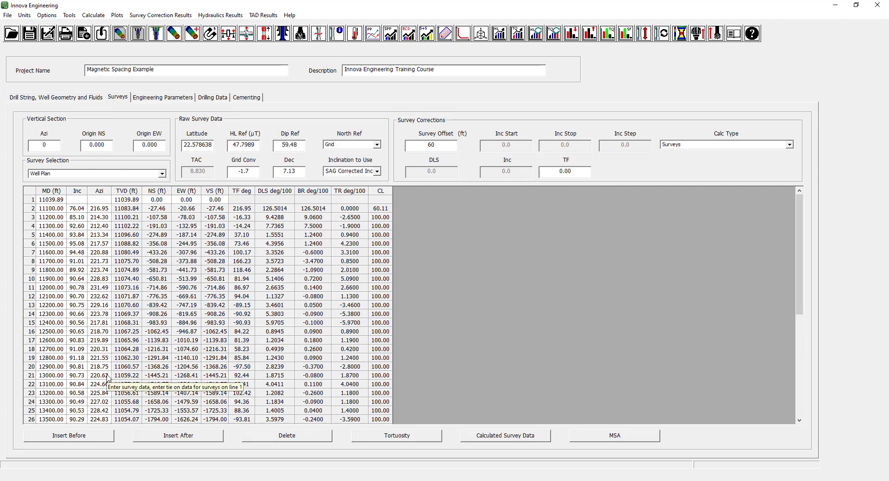
left_click(175, 98)
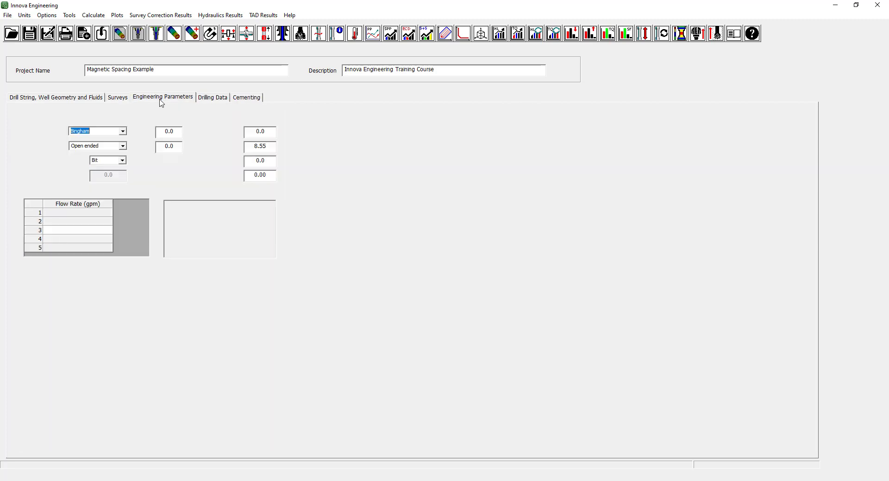
left_click(119, 98)
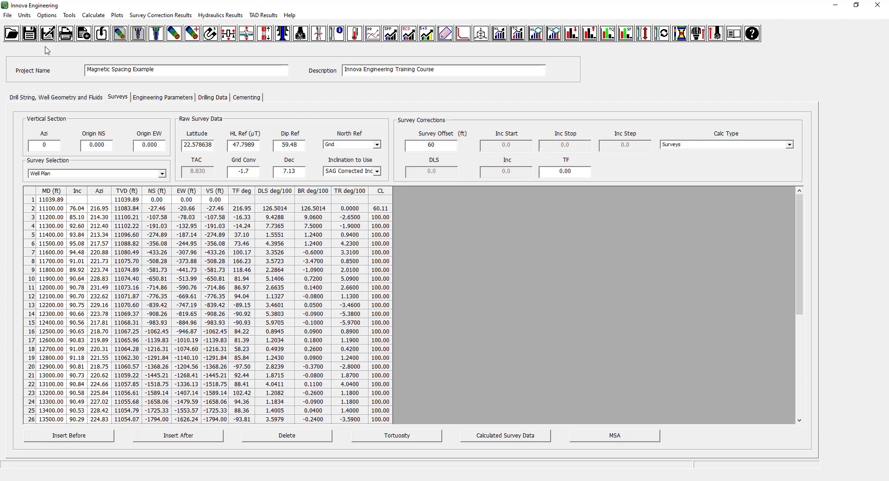
Create a new project and name it Magnetic Interference Training.
left_click(8, 16)
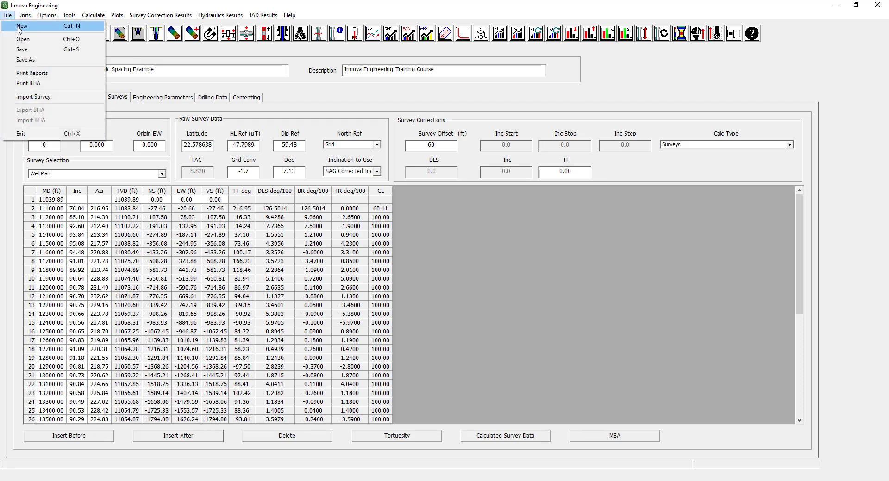
left_click(18, 26)
left_click(455, 259)
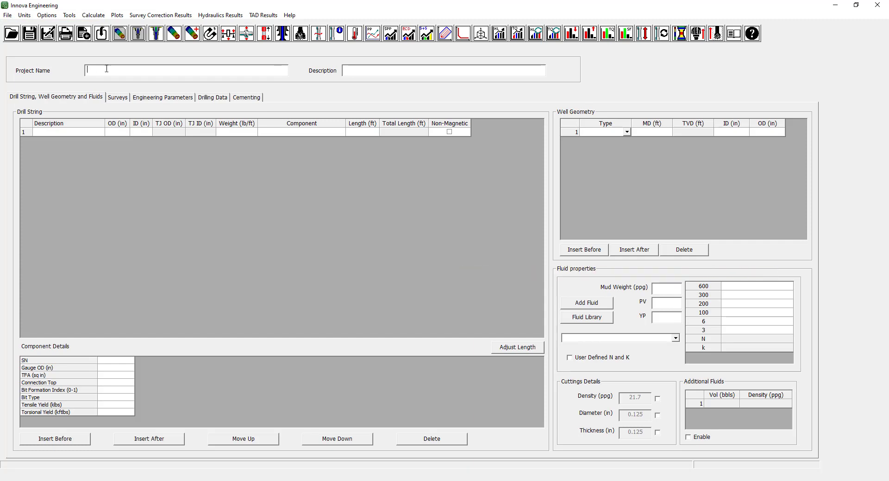
left_click(123, 72)
type("Magnetic Interference Training")
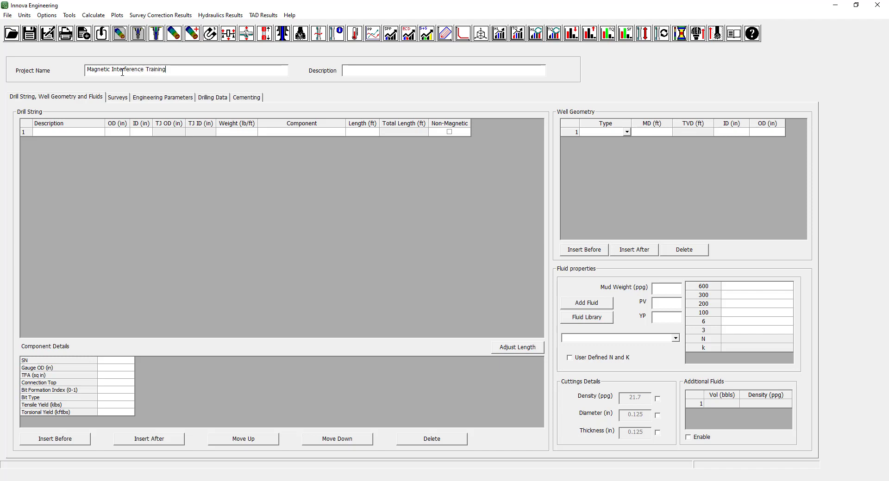
Save the project as Mag Spacing Training in the Files folder under 5 - SCC & Mag Spacing.
left_click(7, 15)
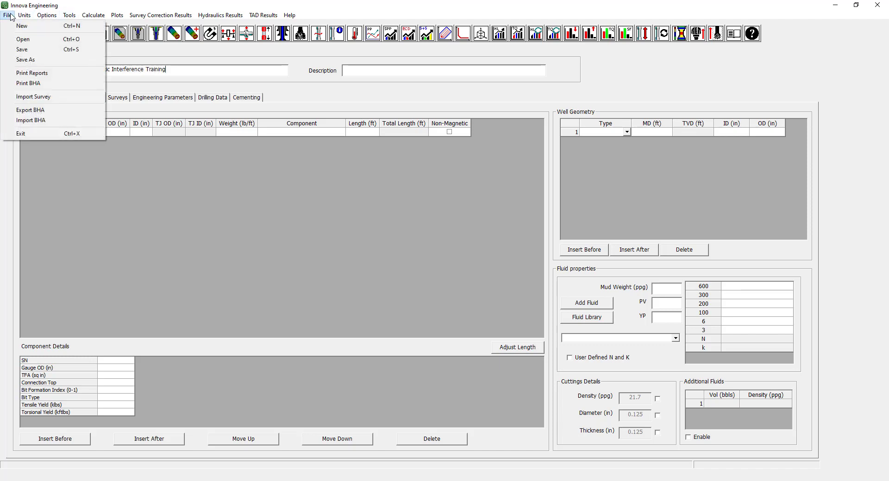
left_click(25, 61)
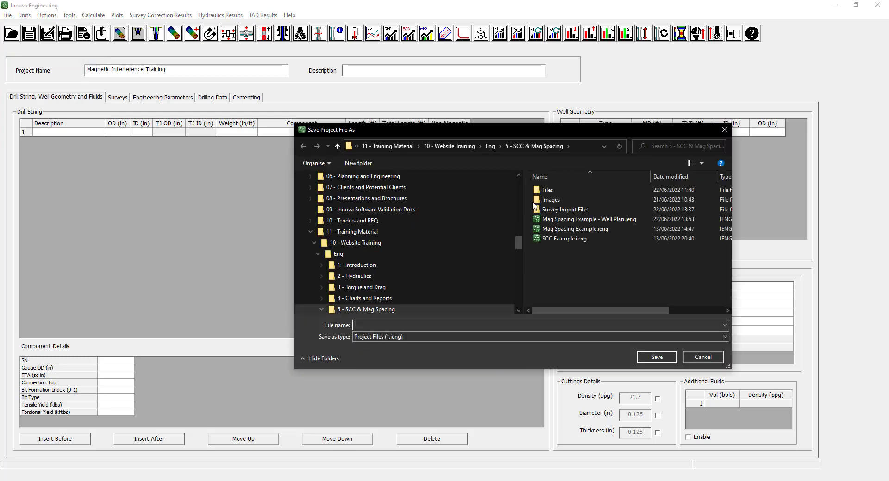
double_click(546, 189)
left_click(388, 324)
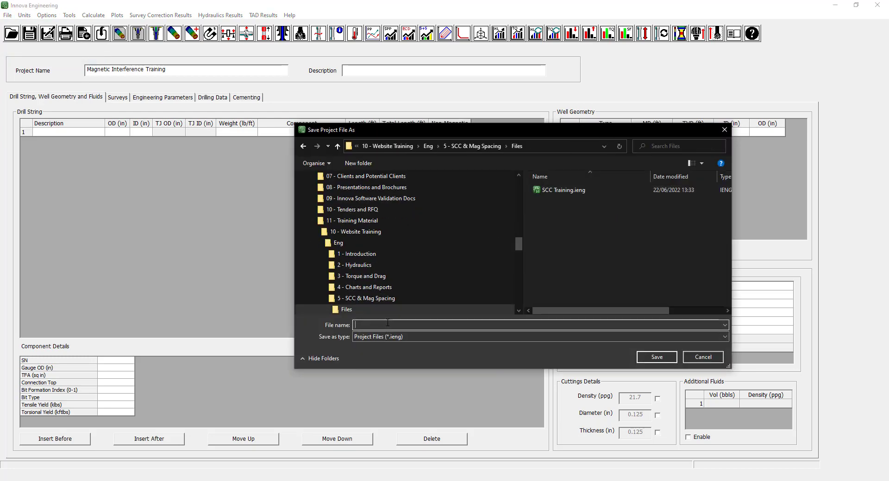
type("Mag Spaci")
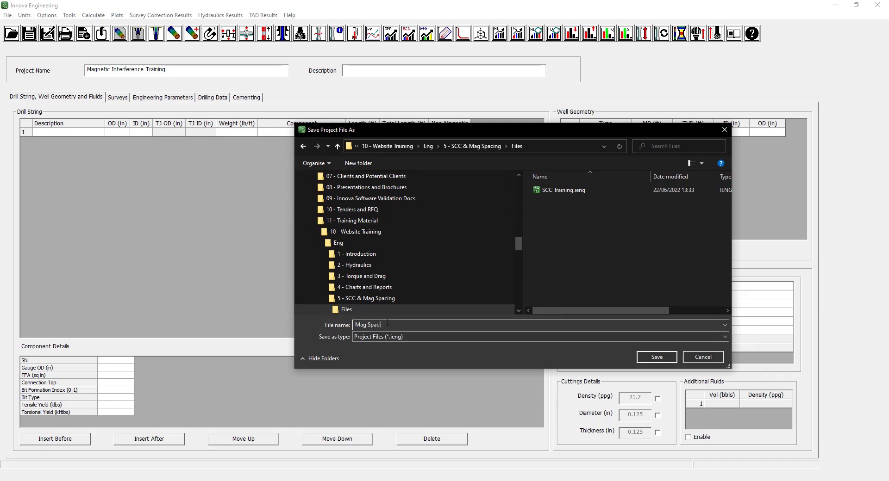
type("ng Training")
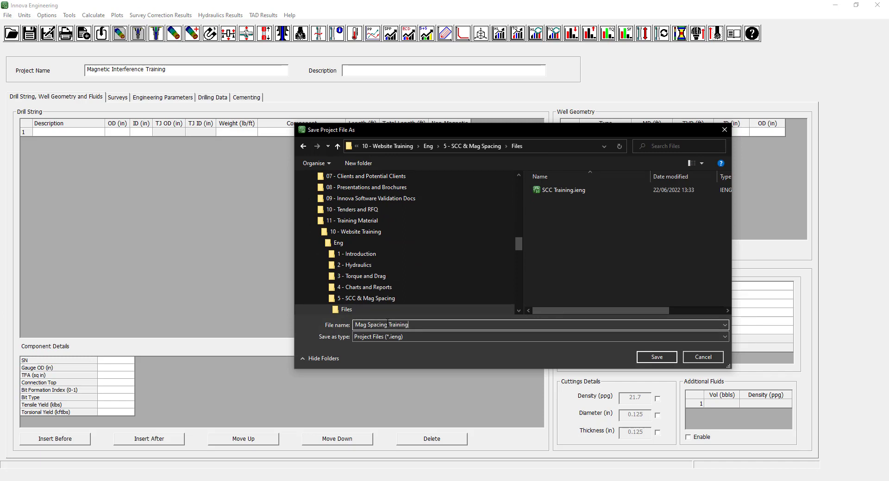
left_click(645, 360)
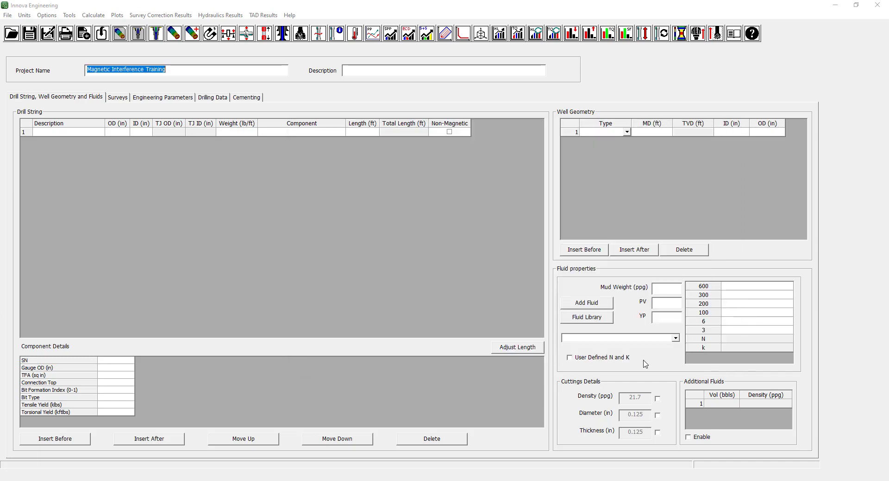
Review the project's unit settings for length, magnetics and accelerometers.
left_click(28, 17)
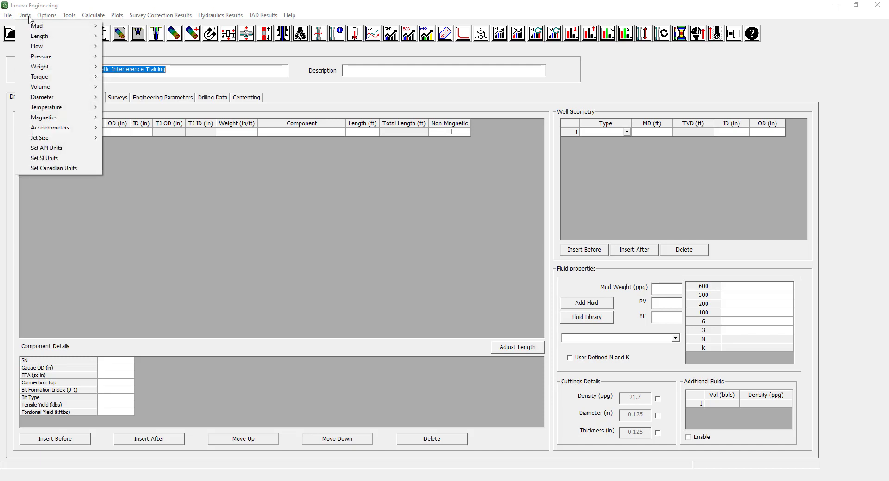
mouse_move(56, 40)
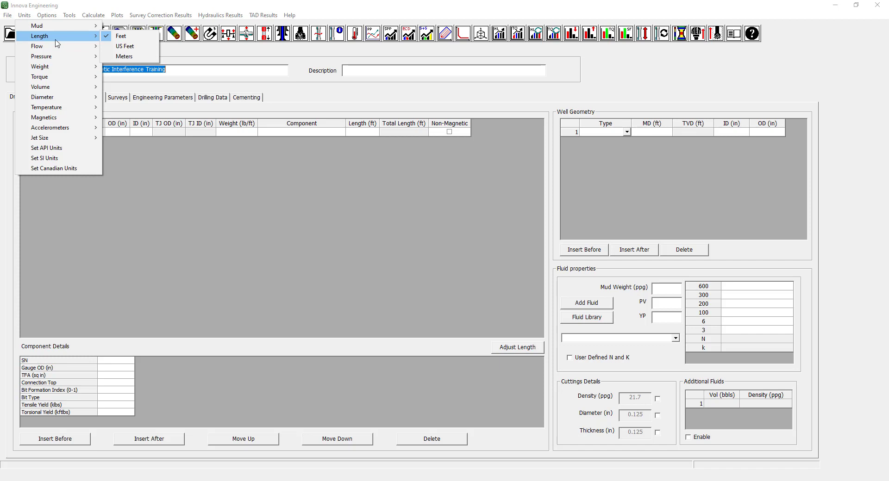
mouse_move(64, 100)
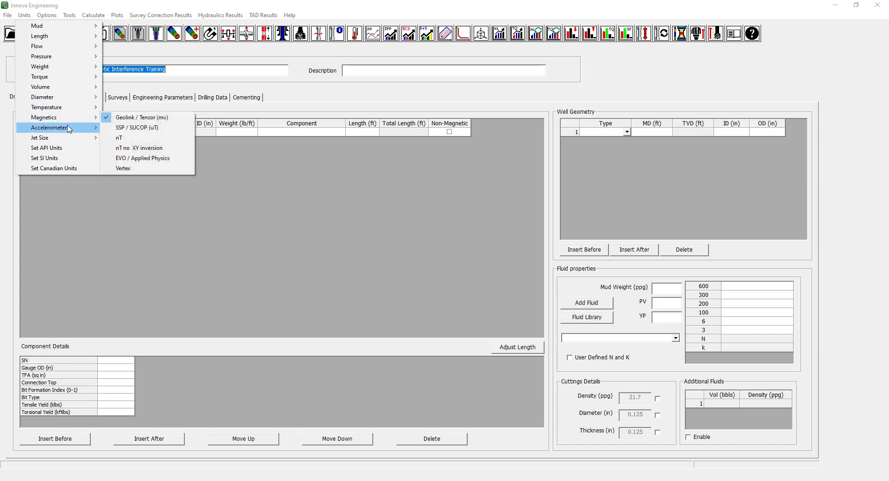
mouse_move(68, 129)
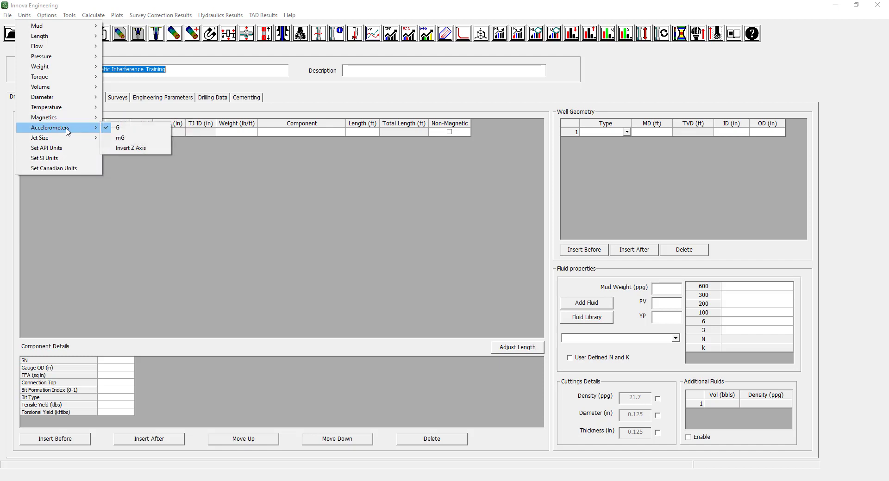
left_click(121, 87)
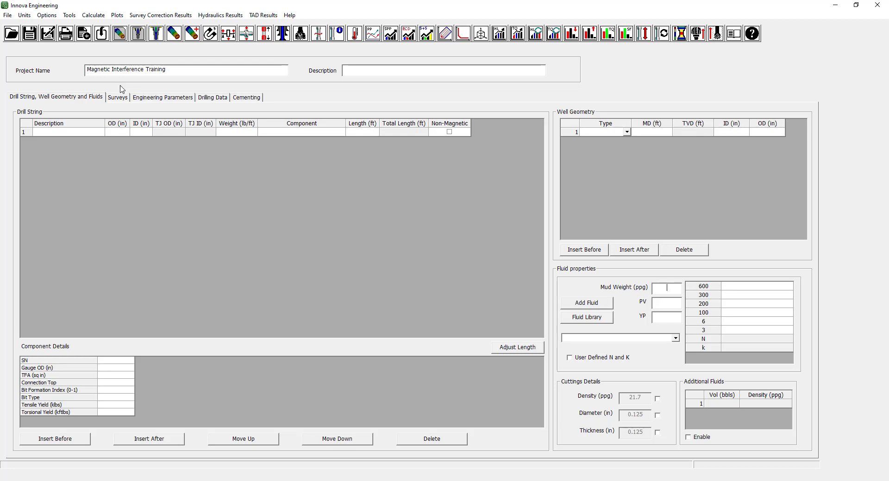
Set the project's survey selection to Raw Surveys.
left_click(121, 98)
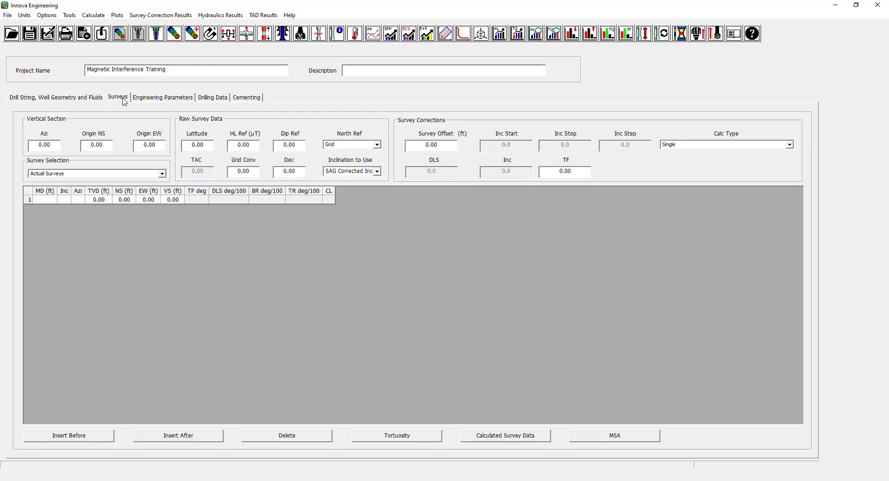
left_click(161, 174)
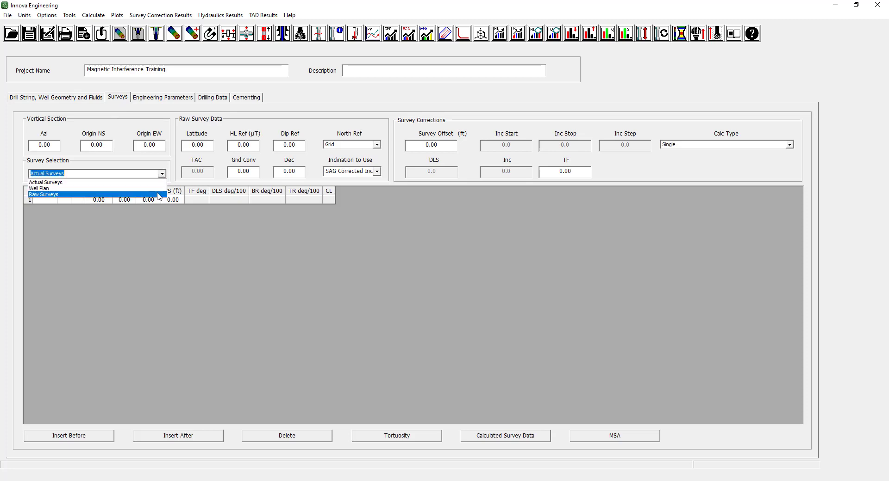
left_click(158, 195)
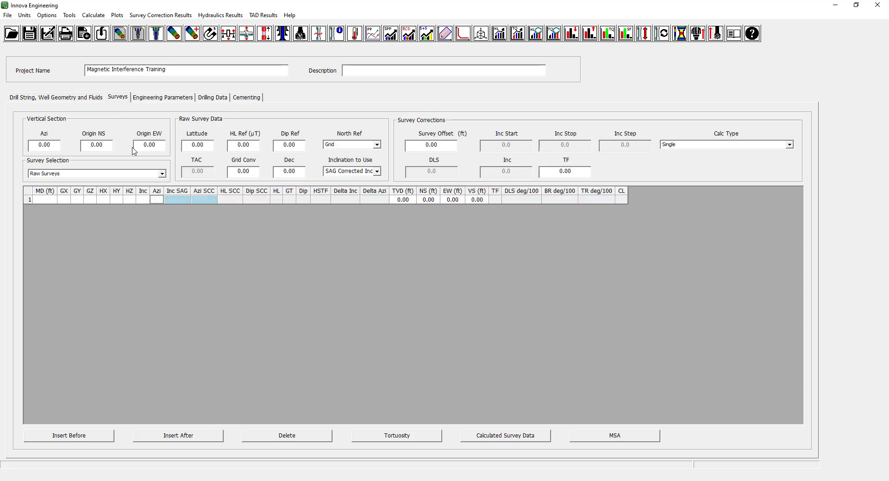
Review the raw survey QC limits for the uncorrected SCC and MSA surveys.
left_click(47, 15)
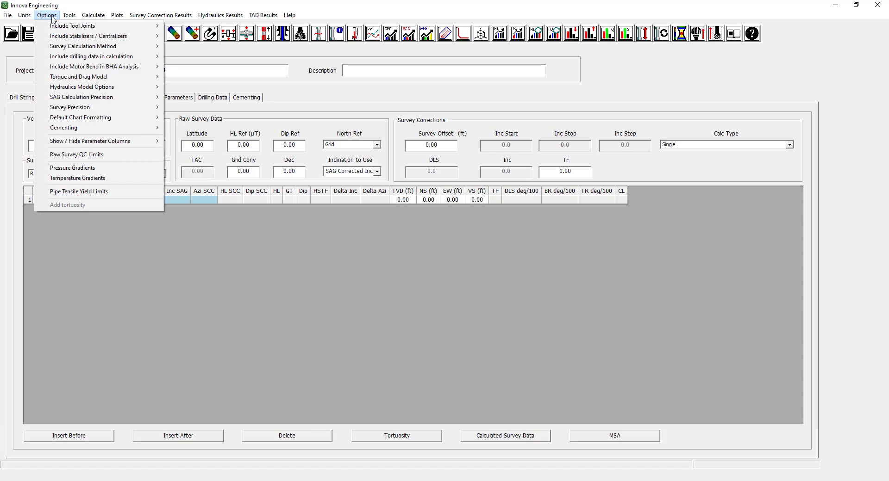
left_click(84, 157)
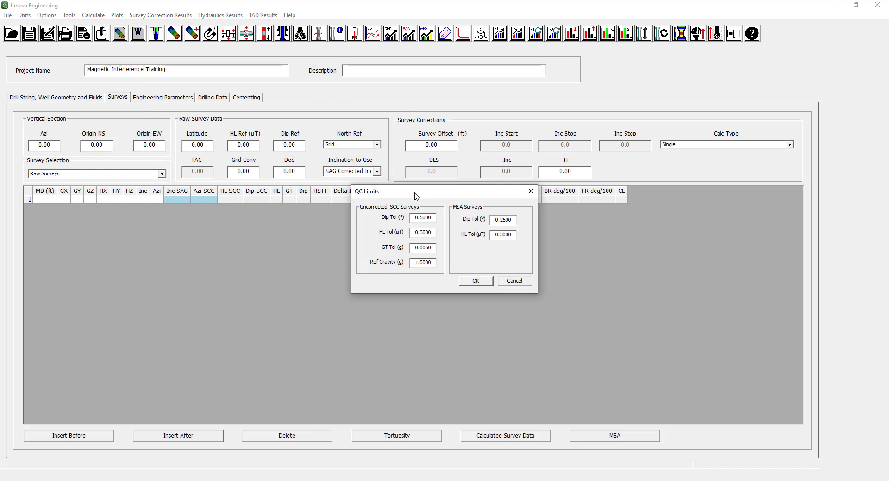
left_click(473, 281)
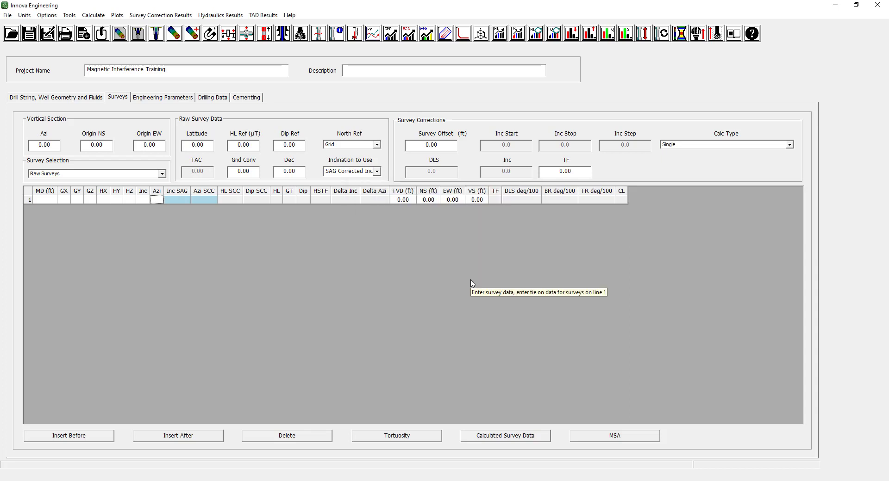
Import the Mag Spacing BHA.BHA file from the 5 - SCC & Mag Spacing folder into the drill string.
left_click(92, 99)
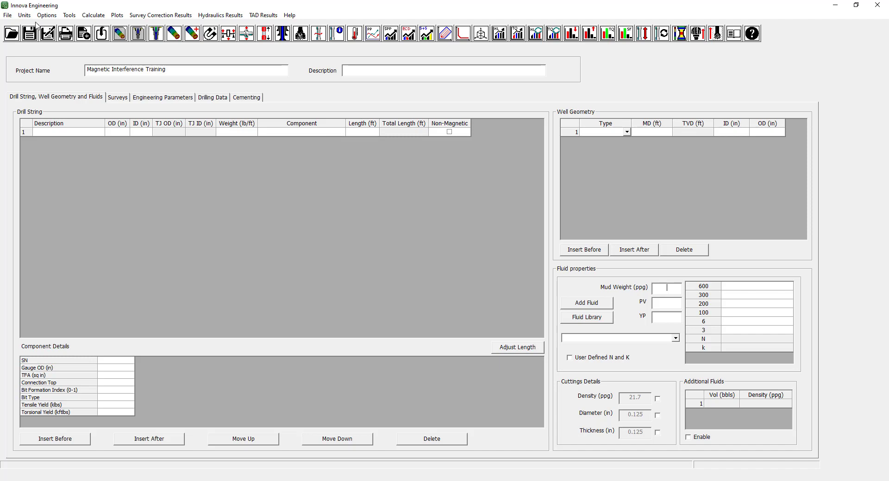
left_click(7, 17)
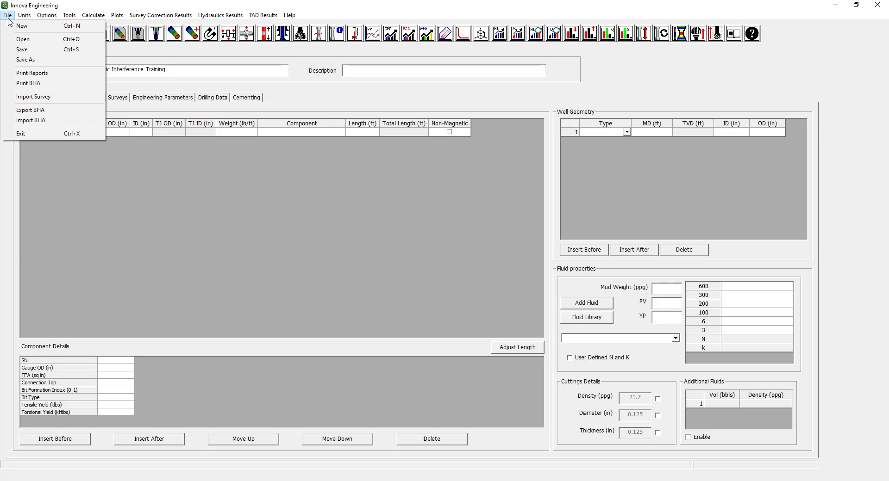
left_click(60, 121)
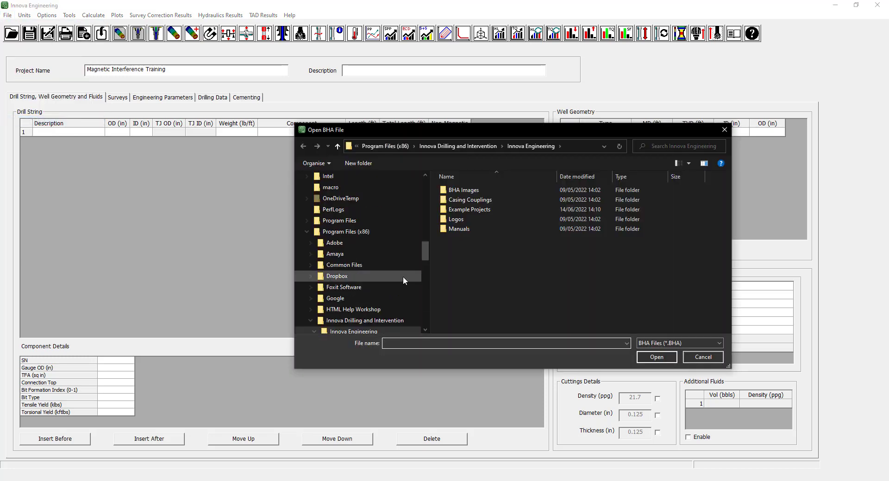
scroll(427, 252, "up", 9)
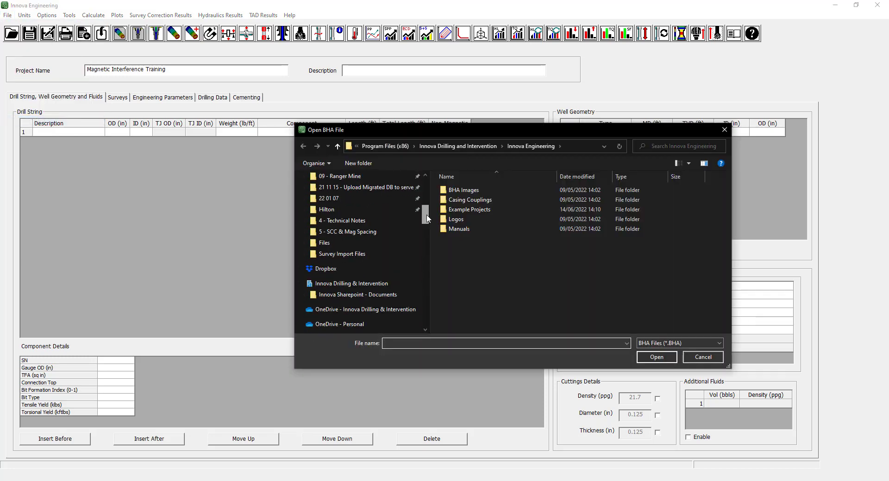
left_click(383, 253)
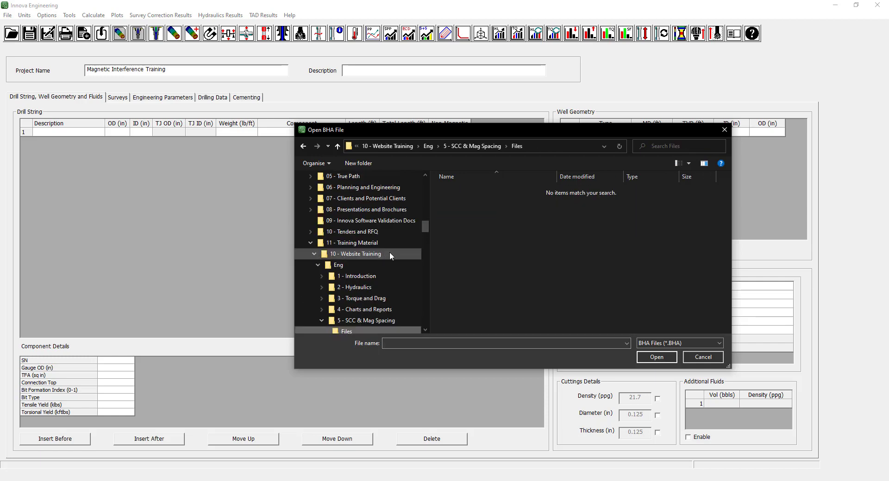
left_click(486, 149)
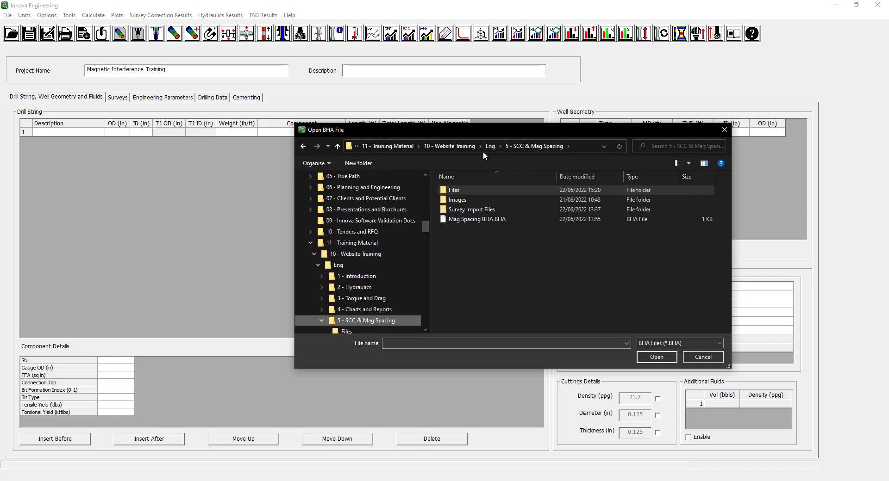
left_click(470, 221)
left_click(656, 357)
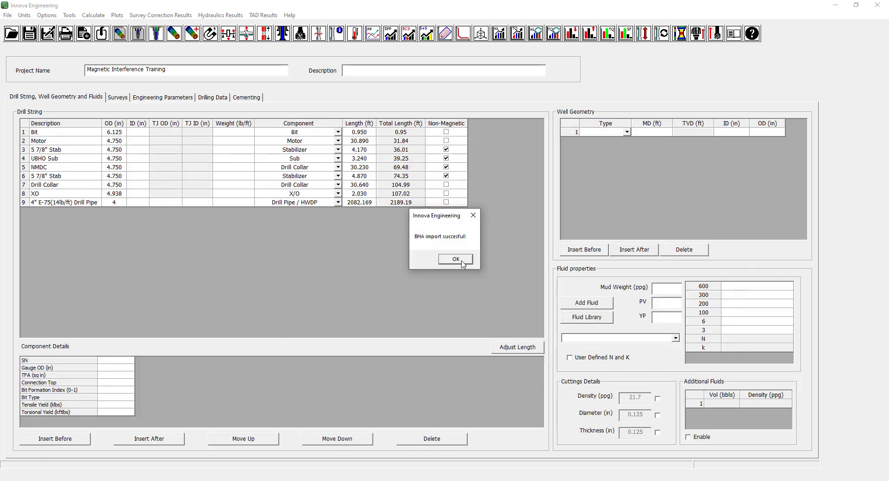
left_click(456, 260)
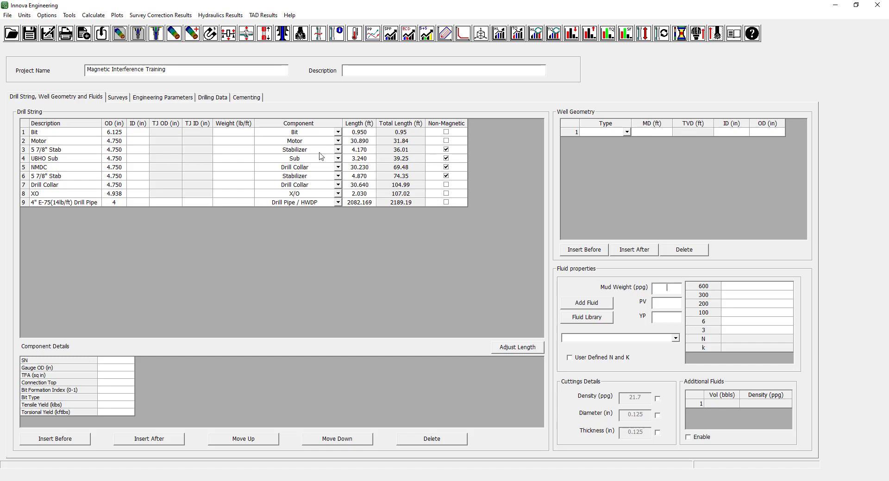
Examine the imported drill string's component types, ODs, non-magnetic flags, IDs, weights and descriptions.
left_click(317, 128)
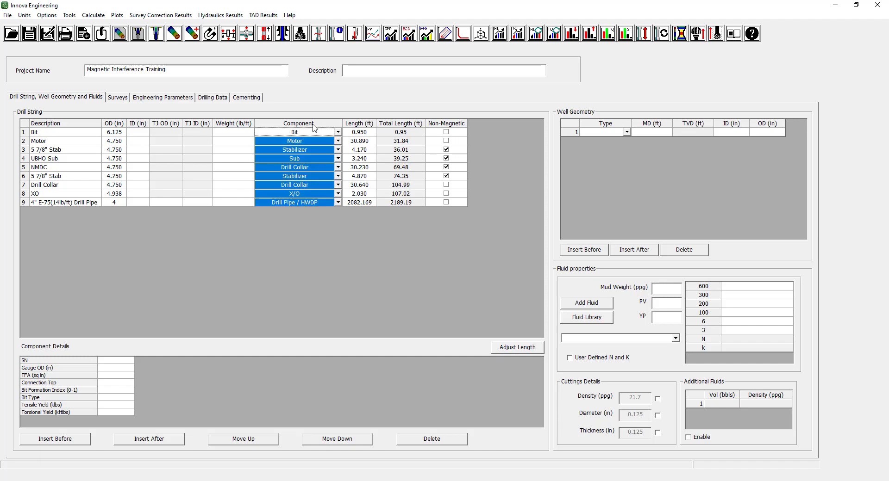
left_click(124, 124)
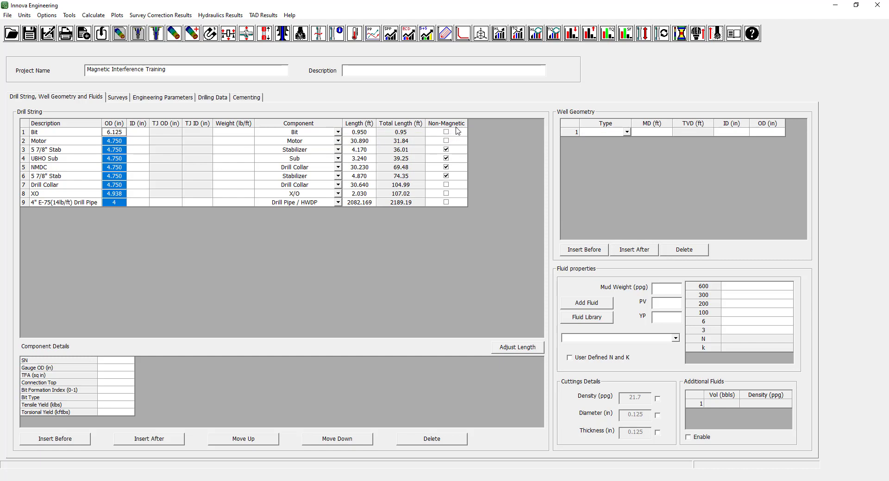
left_click(446, 149)
left_click(447, 150)
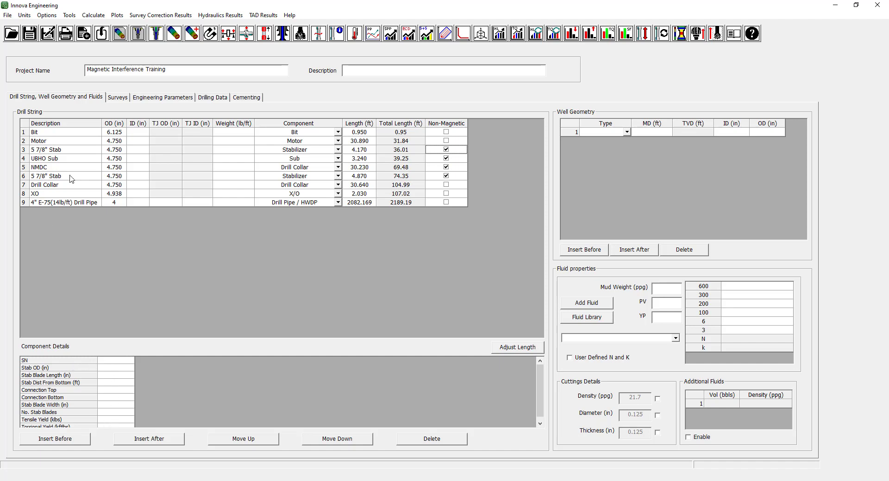
left_click(81, 150)
left_click(143, 124)
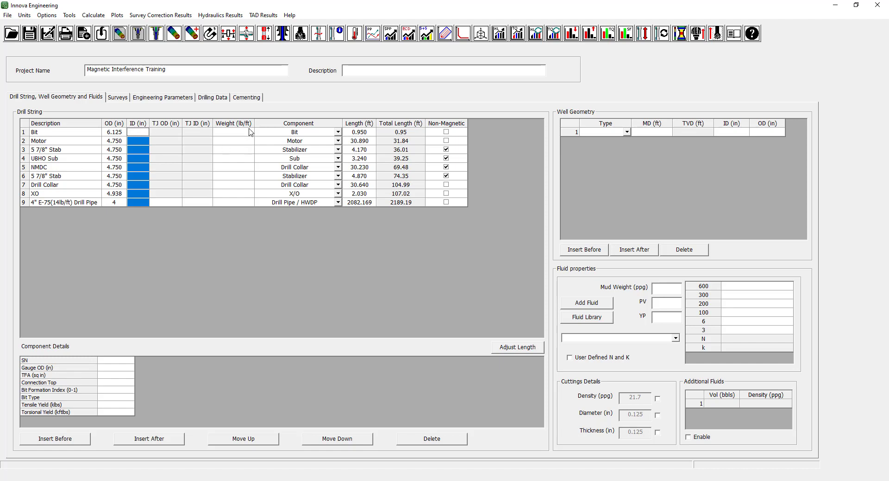
left_click(245, 124)
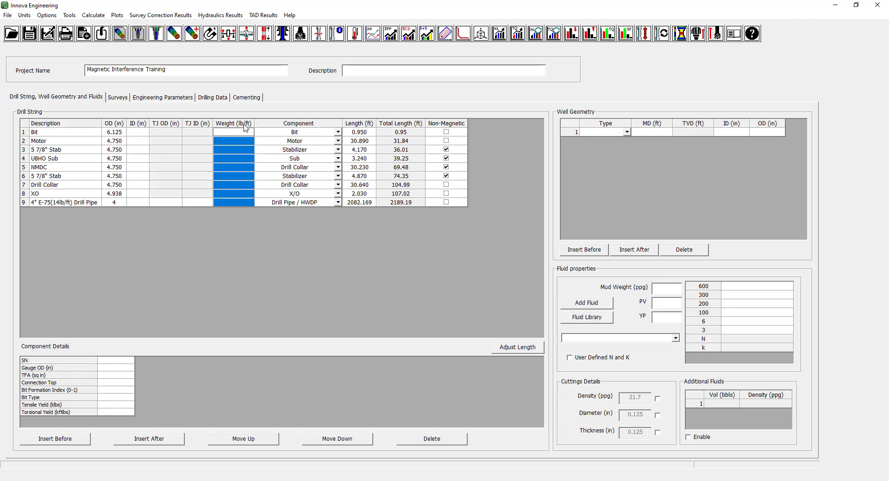
left_click(65, 124)
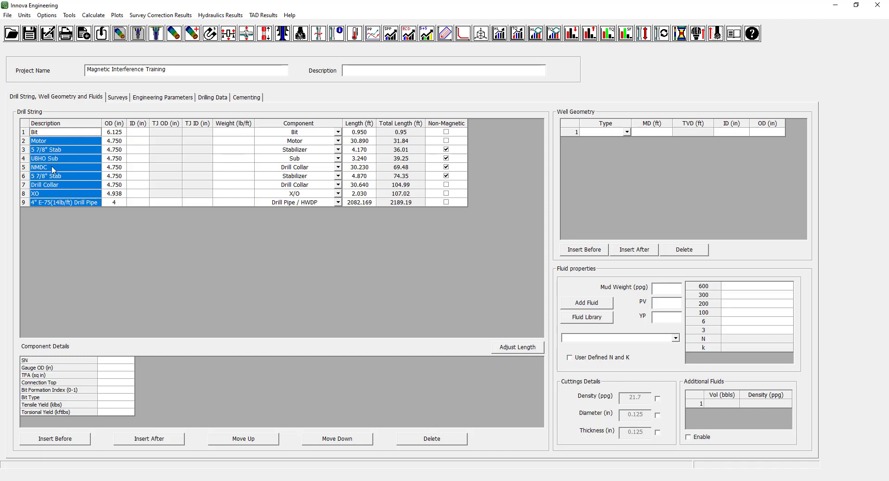
Delete the XO and 4" E-75 drill pipe rows above the drill collar from the drill string.
left_click(25, 187)
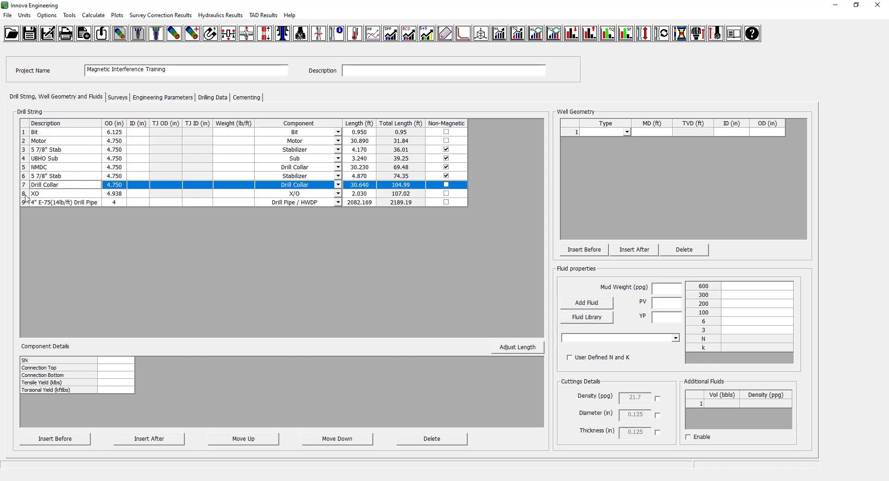
left_click(439, 439)
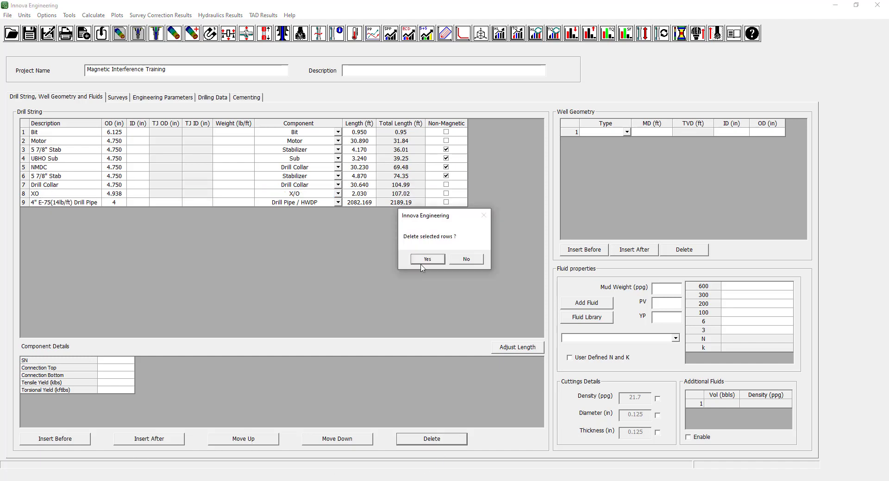
left_click(425, 260)
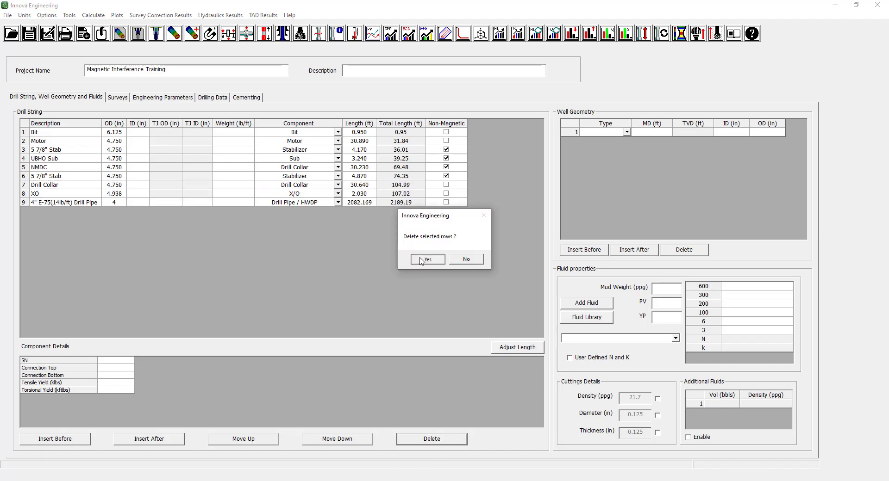
left_click(431, 439)
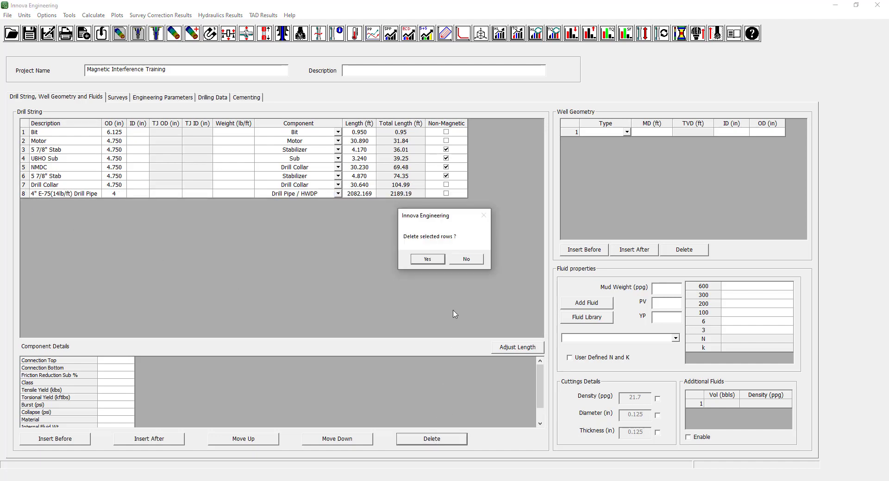
left_click(426, 260)
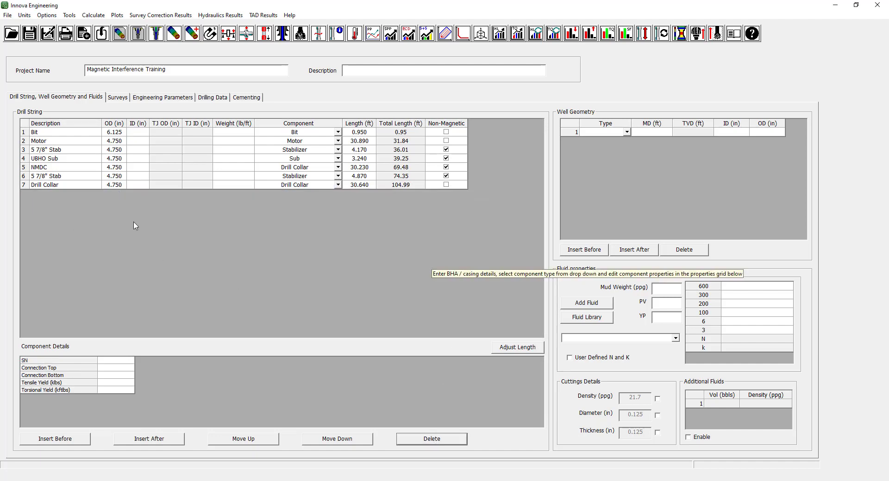
left_click(24, 178)
left_click(120, 178)
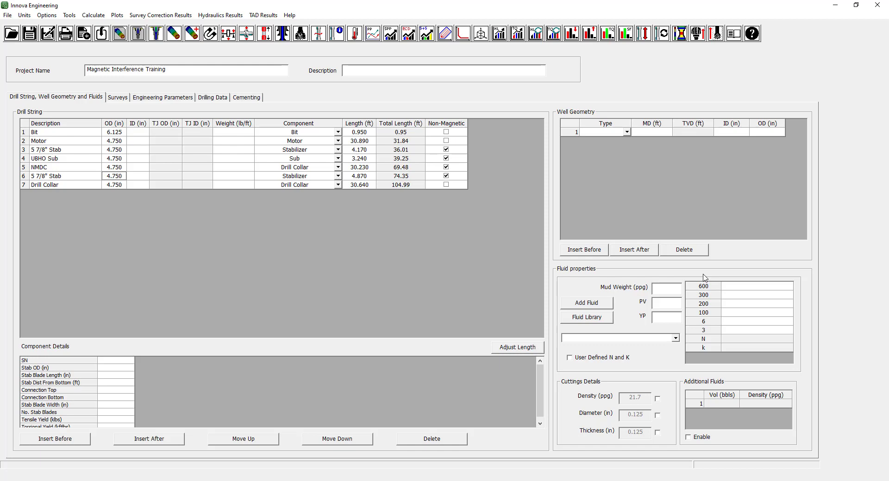
Set the raw survey latitude to 22.578638 and the HL reference to 47.7989 µT.
left_click(118, 98)
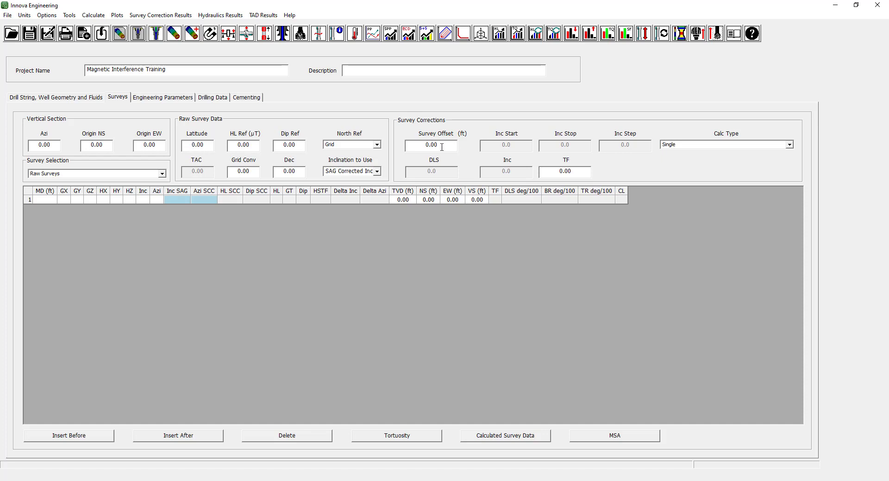
left_click_drag(441, 147, 420, 148)
left_click_drag(210, 146, 176, 153)
type("22.578638")
key("Tab")
type("47.7989")
Set the raw survey dip reference to 59.48, the grid convergence to -1.7 and the declination to 7.13.
left_click_drag(300, 146, 277, 143)
type("59.48")
left_click_drag(257, 172, 222, 173)
type("-1.7")
left_click_drag(301, 171, 280, 172)
type("7.13")
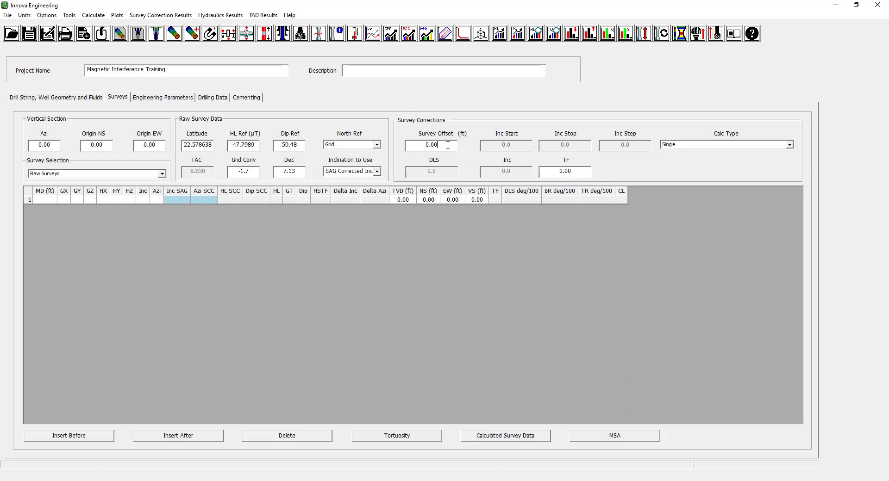
Set the survey offset to 60 ft and keep Grid as the north reference.
left_click_drag(449, 145, 423, 145)
type("60")
left_click(377, 145)
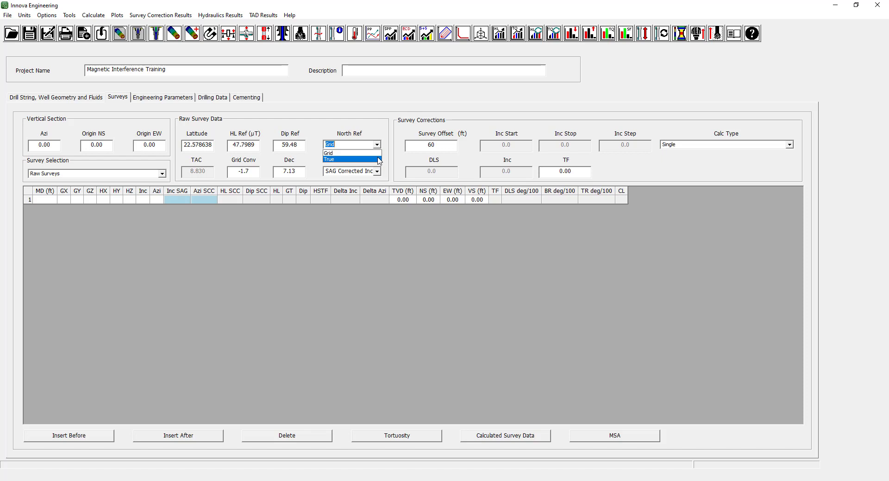
key("Escape")
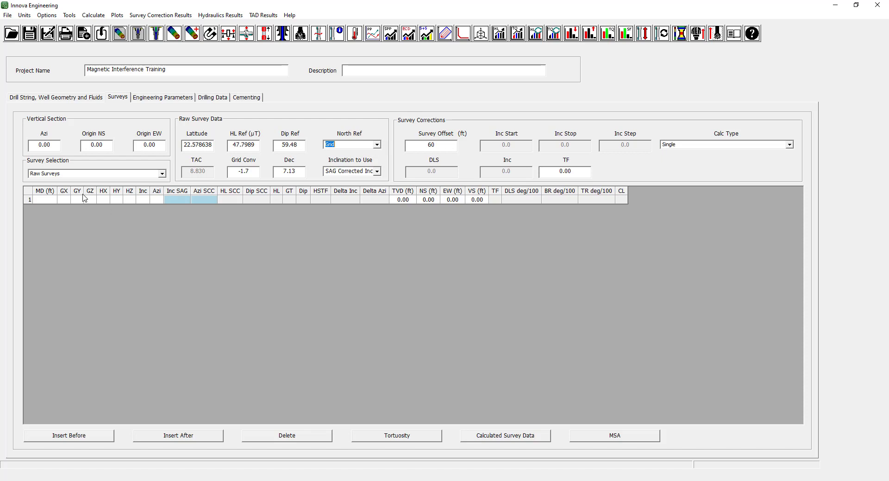
Switch the survey selection to Actual Surveys and then to Well Plan.
left_click(163, 175)
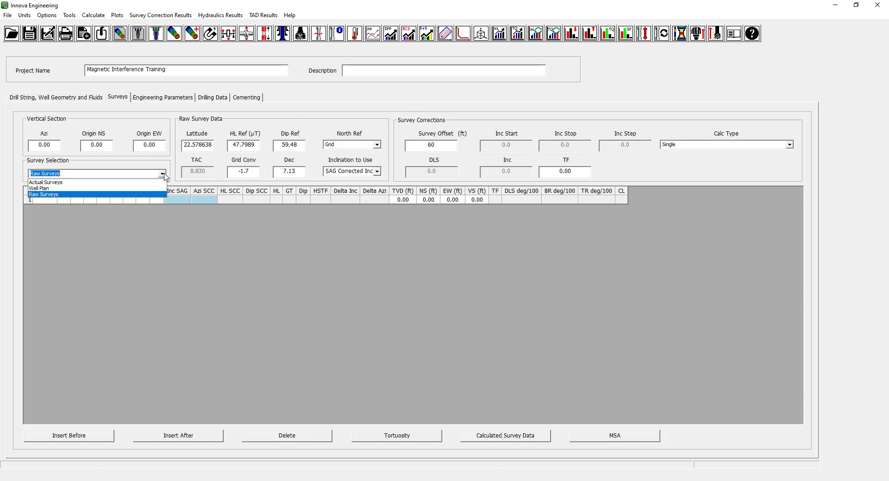
left_click(146, 182)
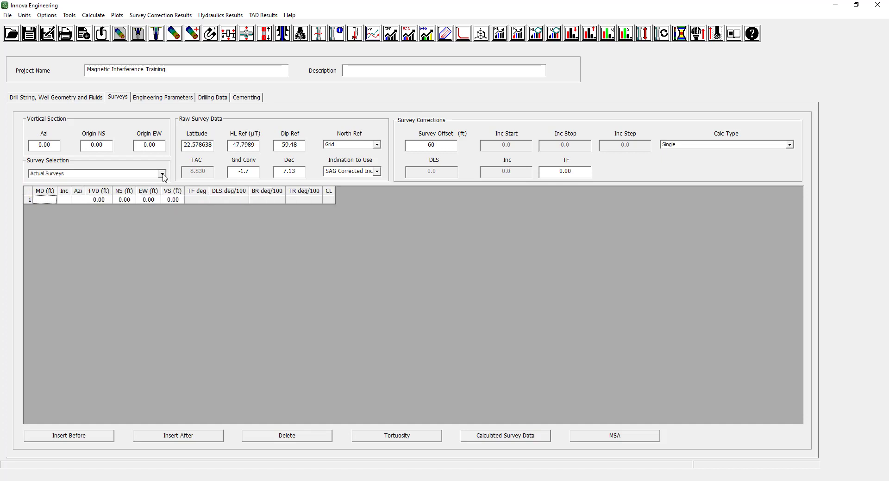
left_click(163, 175)
left_click(133, 192)
In Excel, copy the MD, Inc and Azi values in A2:C49 of Mag Spacing Well Plan.xlsx and return to Innova Engineering.
left_click_drag(888, 118, 658, 48)
left_click_drag(246, 159, 307, 344)
right_click(300, 232)
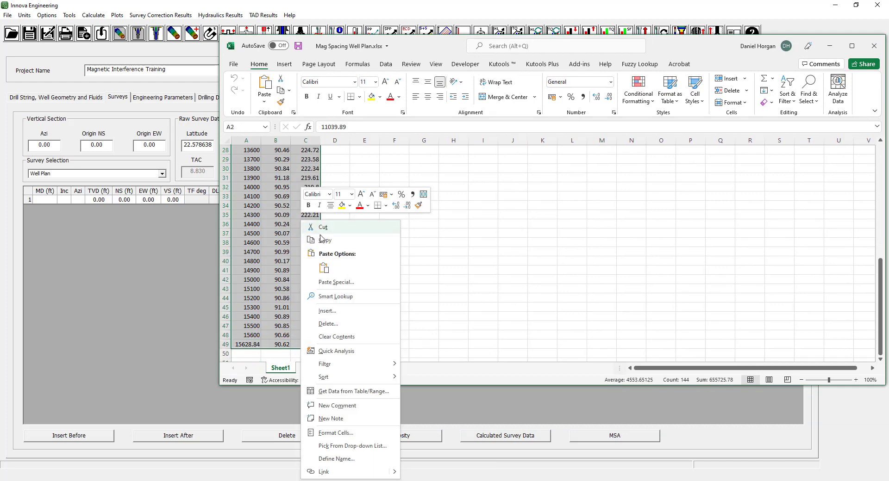
left_click(312, 239)
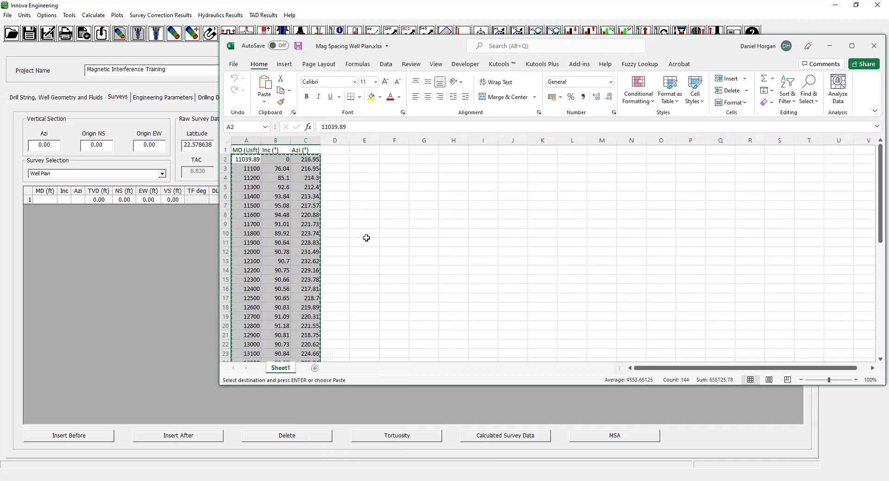
left_click(829, 46)
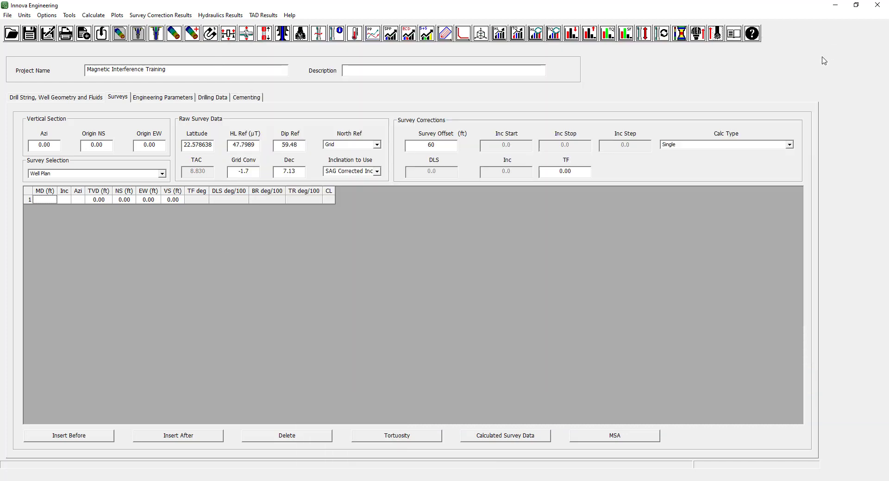
Paste the copied MD, Inc and Azi stations into the well plan table from its first row and review the imported rows.
right_click(45, 200)
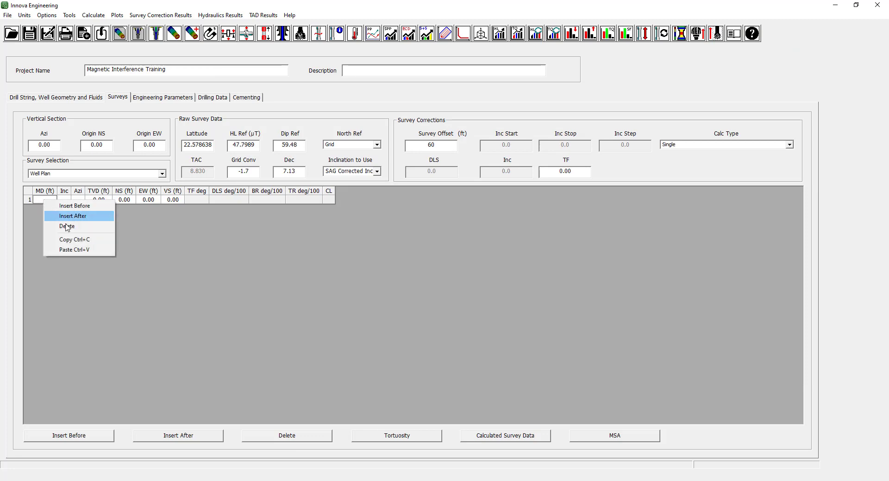
left_click(70, 250)
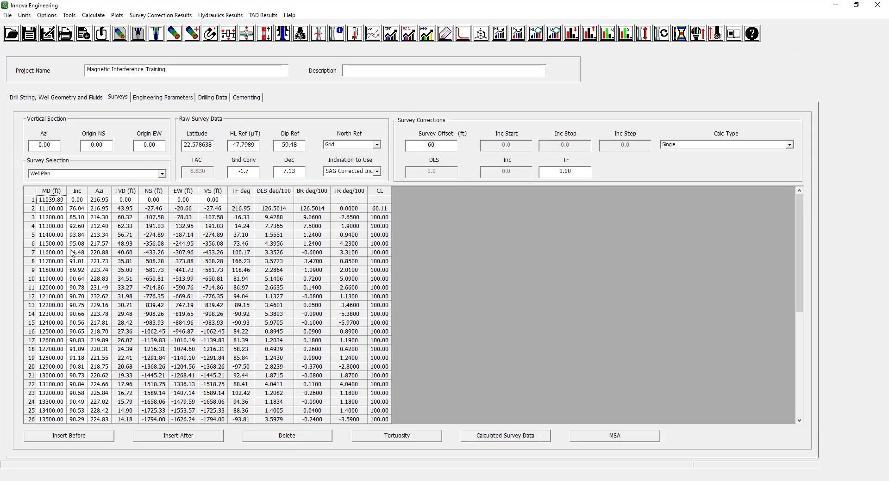
scroll(72, 252, "down", 8)
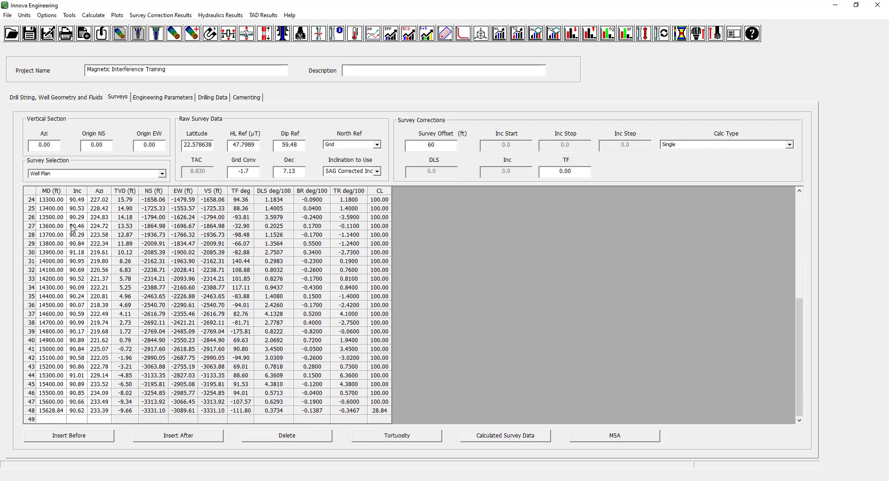
scroll(71, 228, "up", 8)
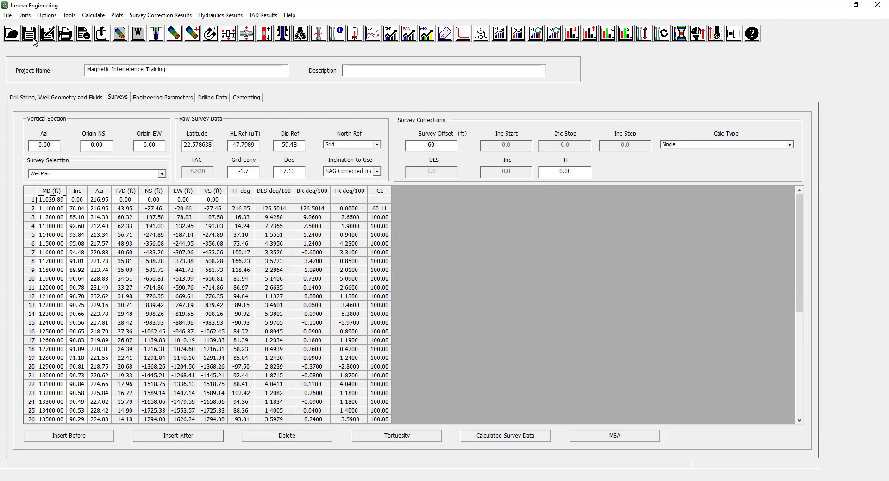
Calculate the wellpath magnetic interference for the well plan, close the results and reopen them.
left_click(97, 18)
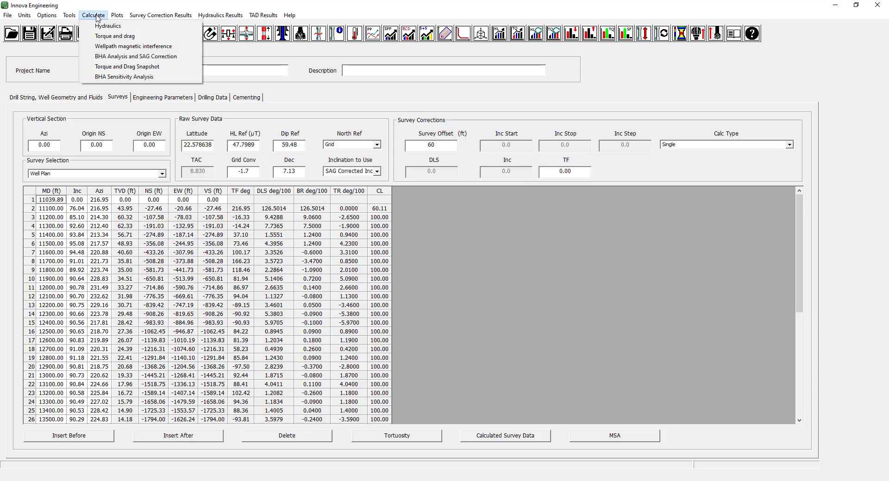
left_click(107, 47)
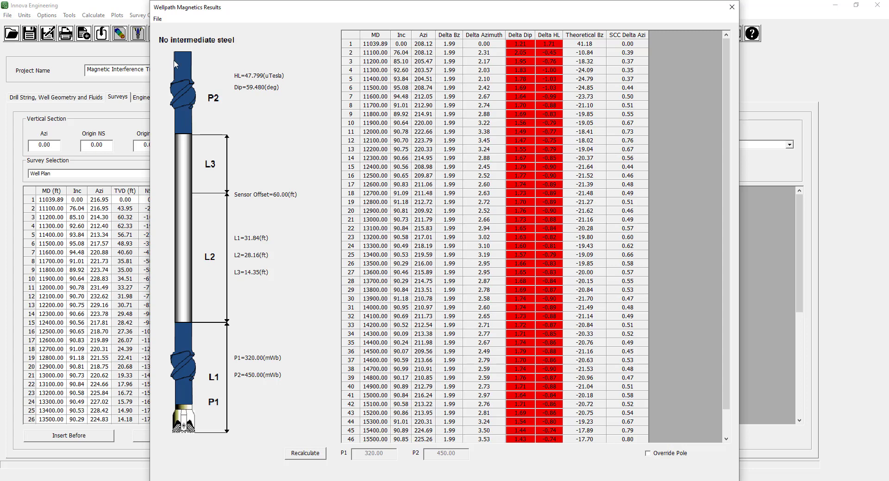
left_click(731, 7)
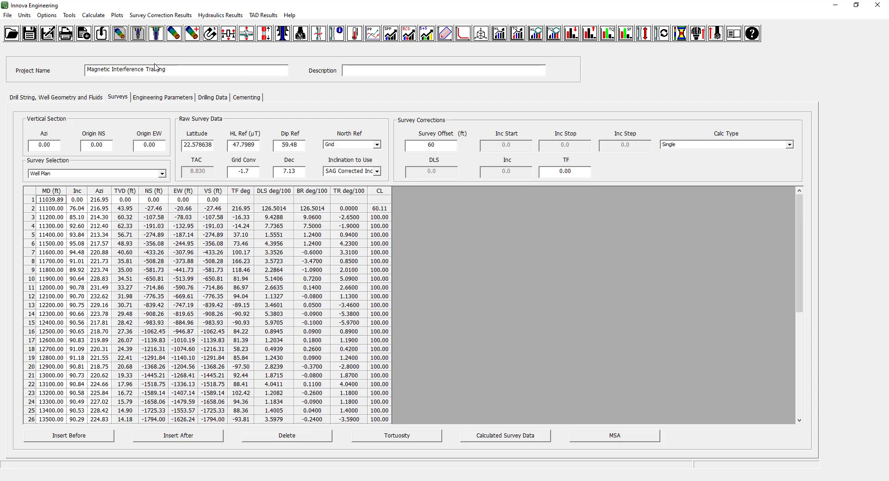
left_click(160, 15)
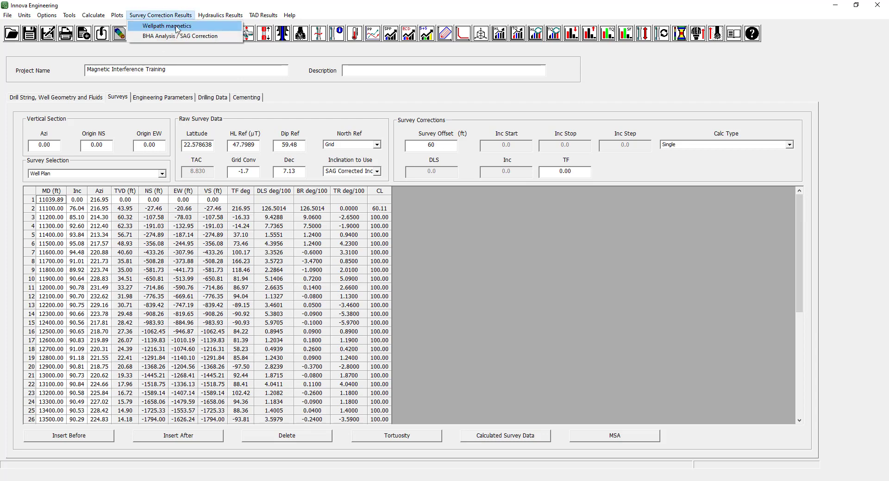
left_click(176, 28)
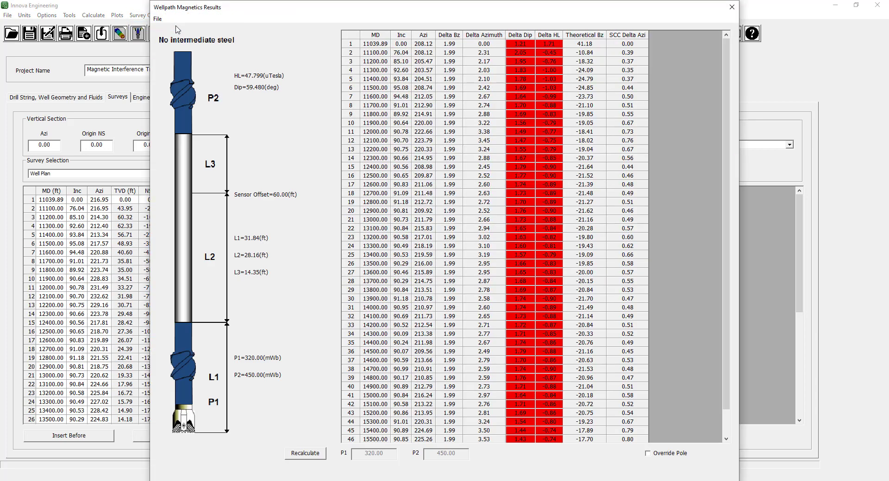
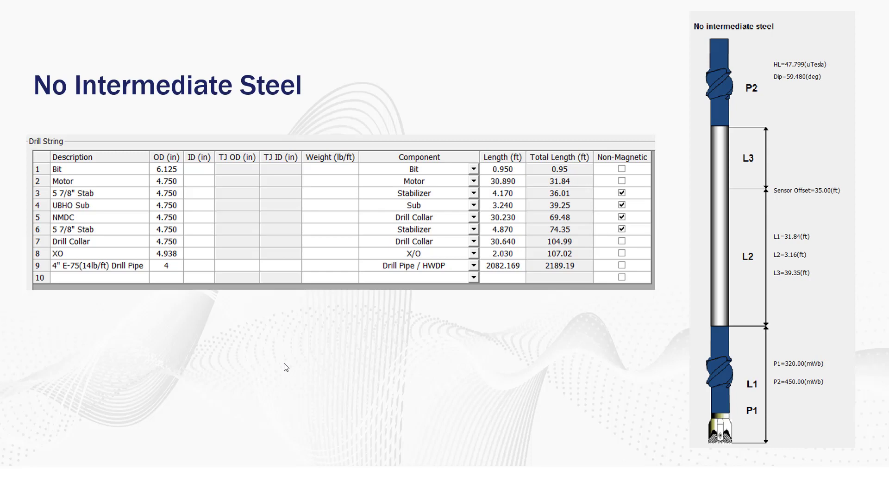
left_click(283, 363)
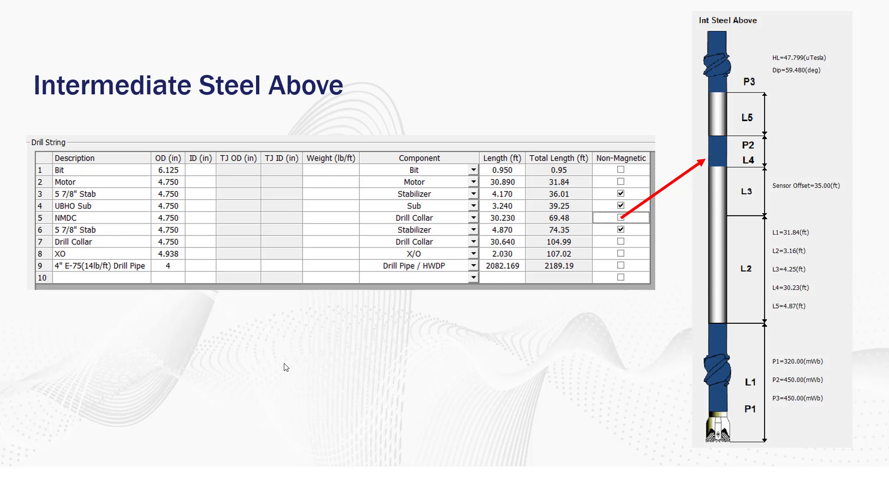
left_click(285, 364)
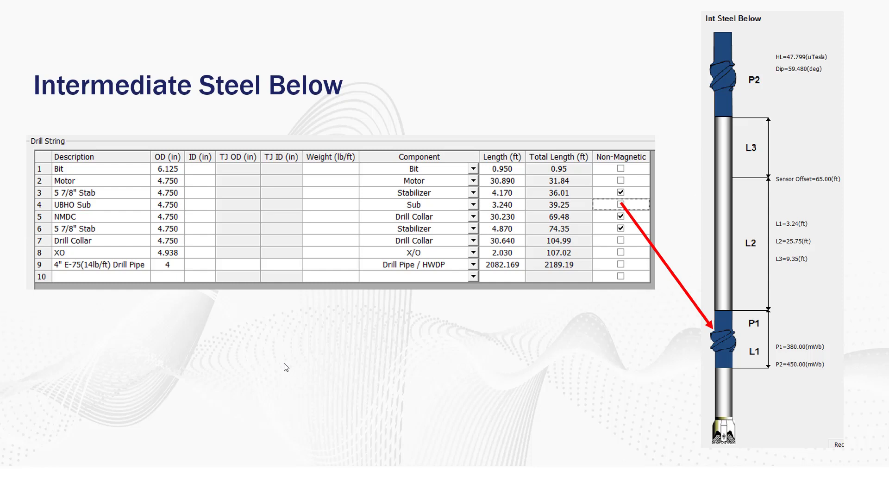
left_click(285, 364)
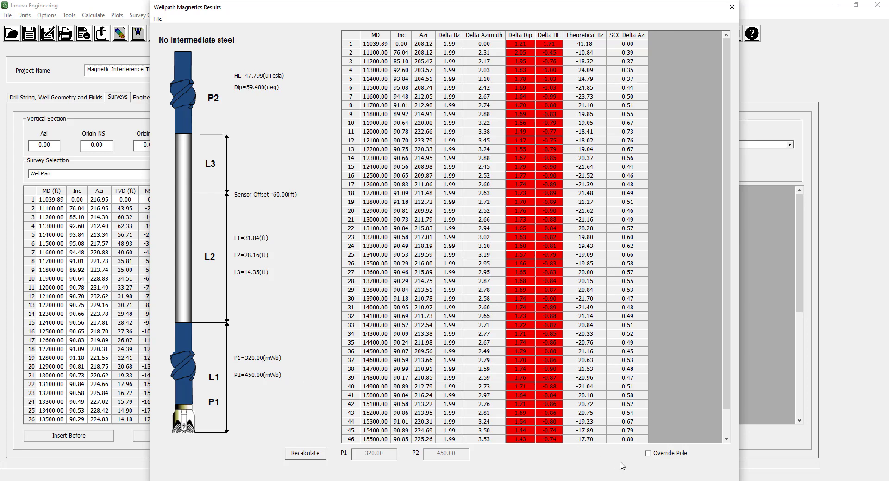
Enable the pole override and recalculate the wellpath magnetics results with P1 at 320.00 and P2 at 450.00.
left_click(647, 454)
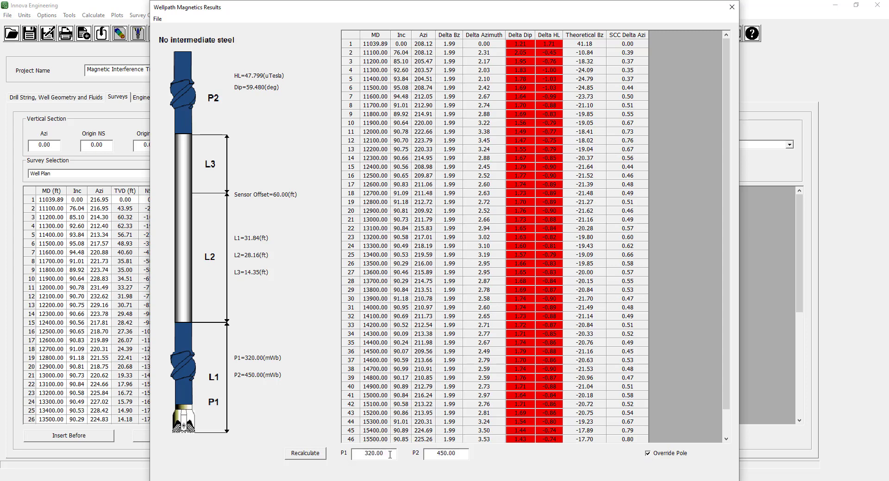
left_click_drag(390, 455, 364, 455)
left_click_drag(436, 455, 464, 458)
left_click_drag(387, 455, 361, 455)
left_click_drag(435, 455, 463, 457)
left_click(305, 456)
Examine the MD, Azi, Theoretical Bz, Delta Azimuth and SCC Delta Azi columns of the wellpath magnetics results along the well plan.
left_click(378, 35)
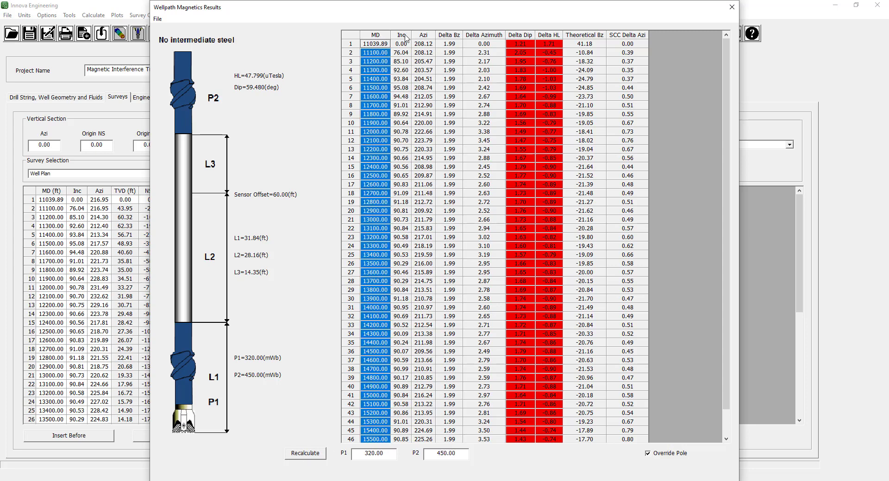
left_click(382, 39)
left_click(423, 36)
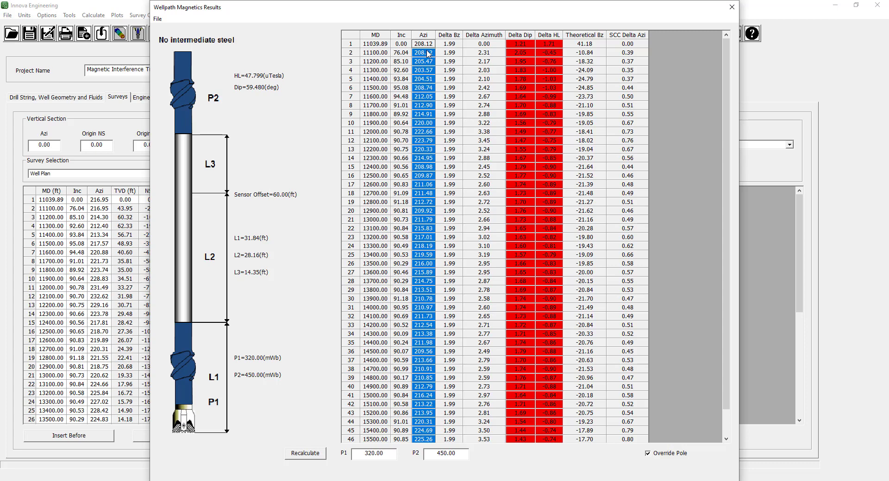
left_click(592, 37)
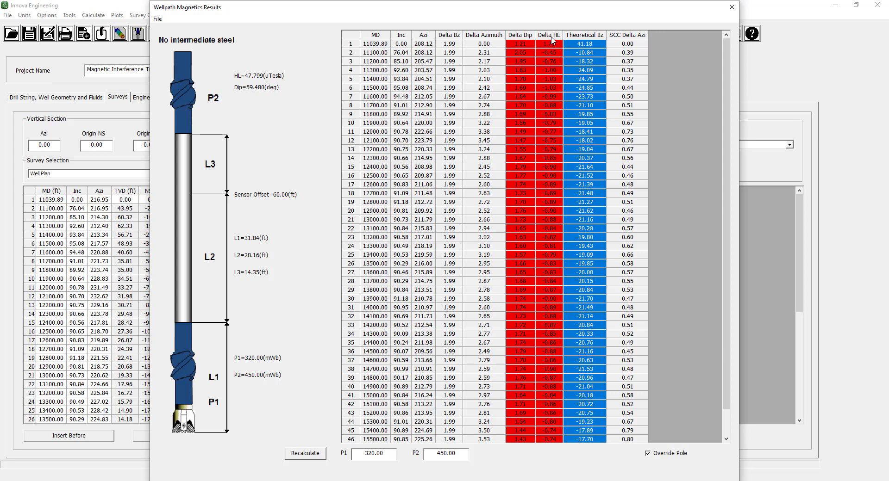
left_click(502, 39)
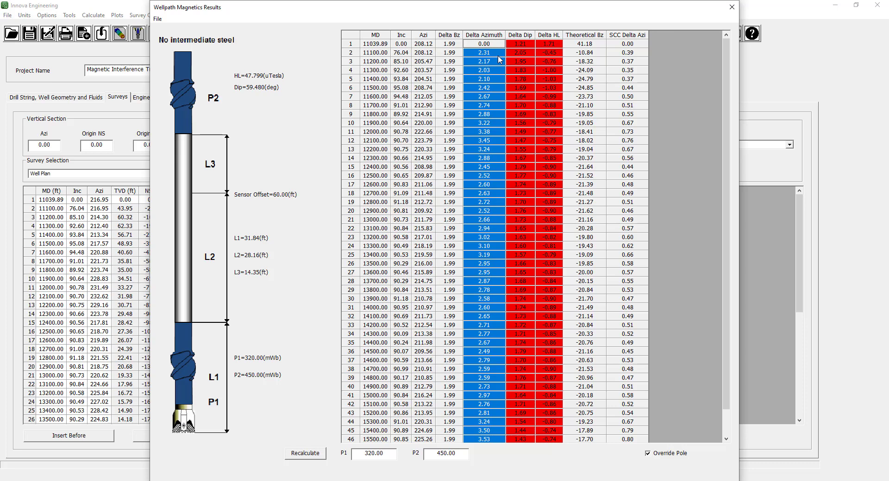
scroll(500, 59, "down", 2)
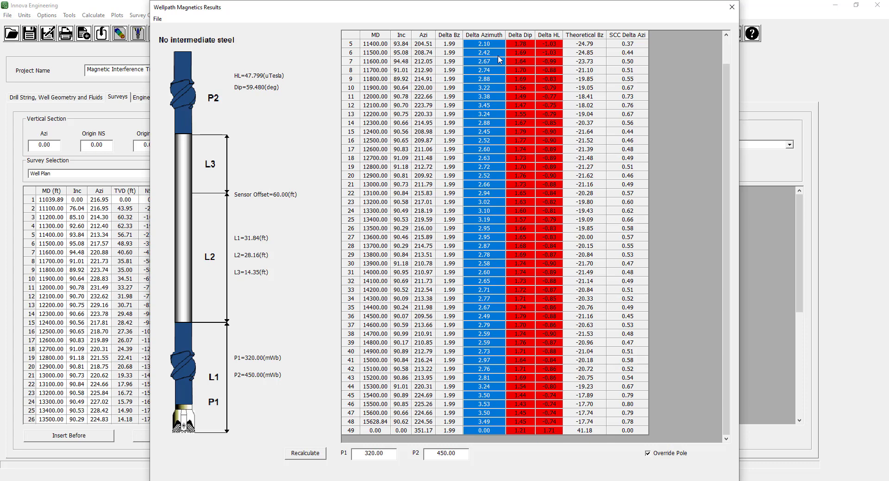
left_click(637, 38)
scroll(634, 88, "up", 2)
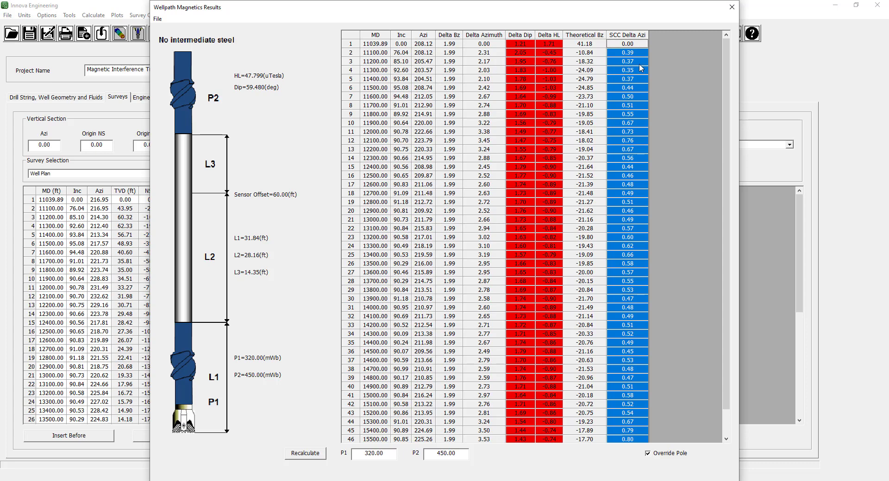
scroll(641, 68, "down", 2)
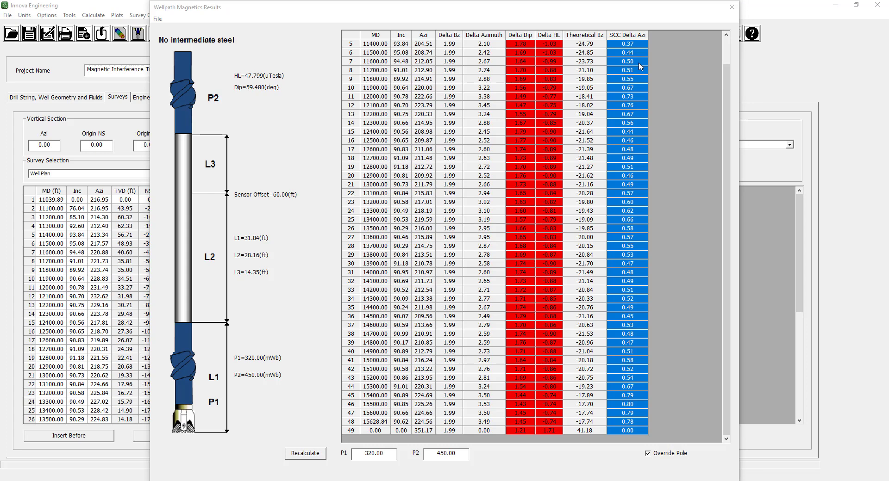
Export the wellpath magnetics results to the Files folder as the Excel file Mag spacing example.xlsx and review the workbook in Excel.
left_click(160, 21)
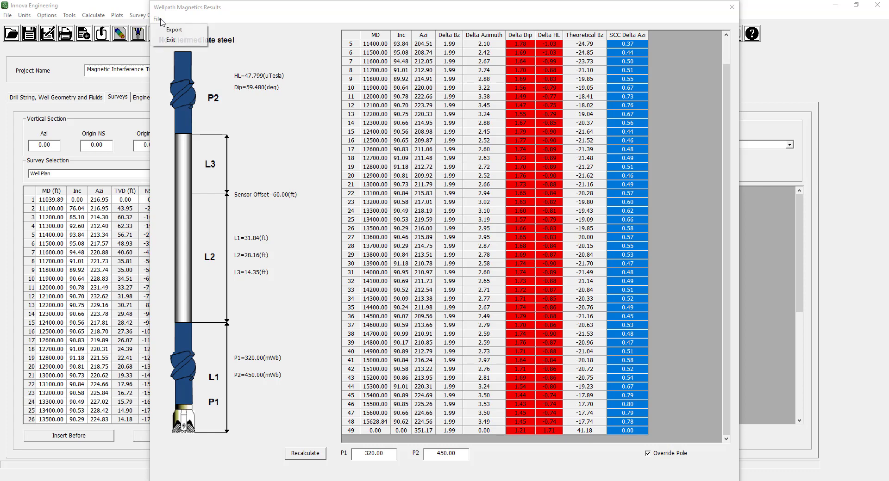
left_click(173, 30)
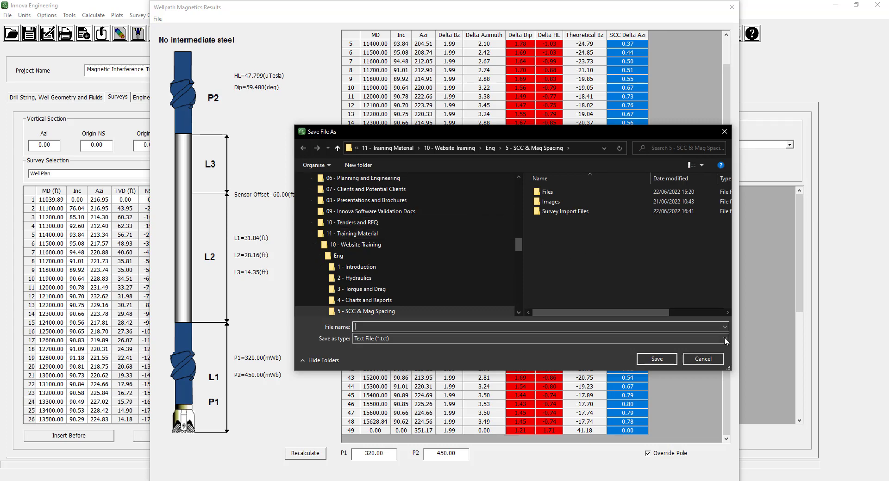
left_click(437, 338)
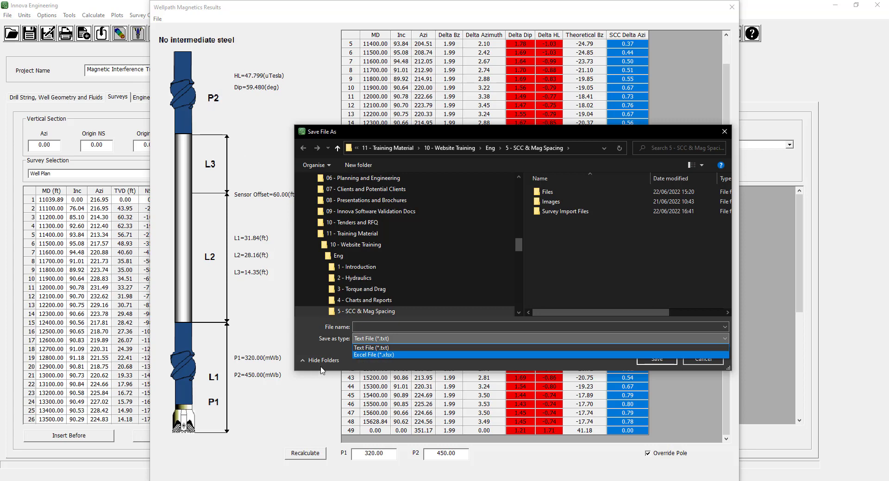
left_click(387, 355)
double_click(559, 190)
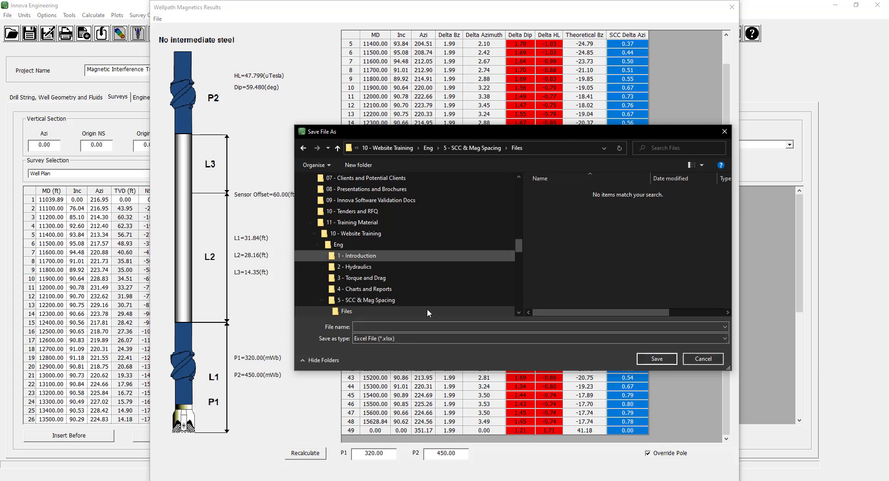
left_click(406, 328)
type("Mag spac")
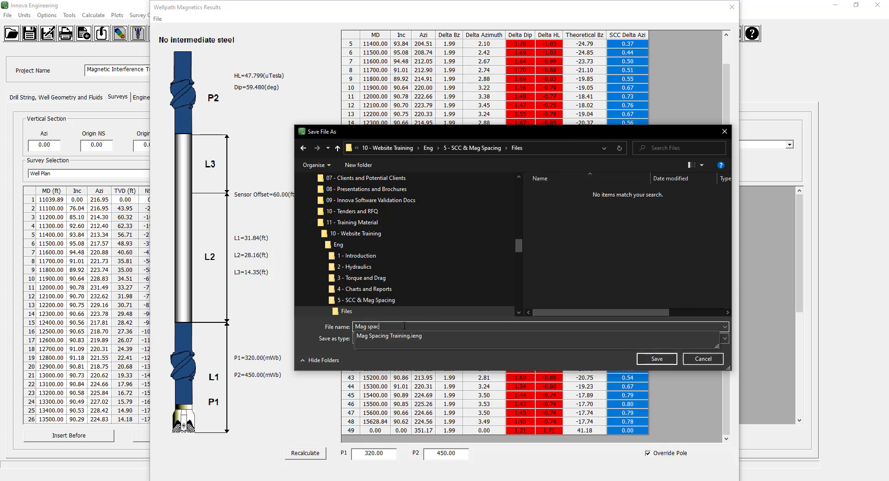
type("ing example")
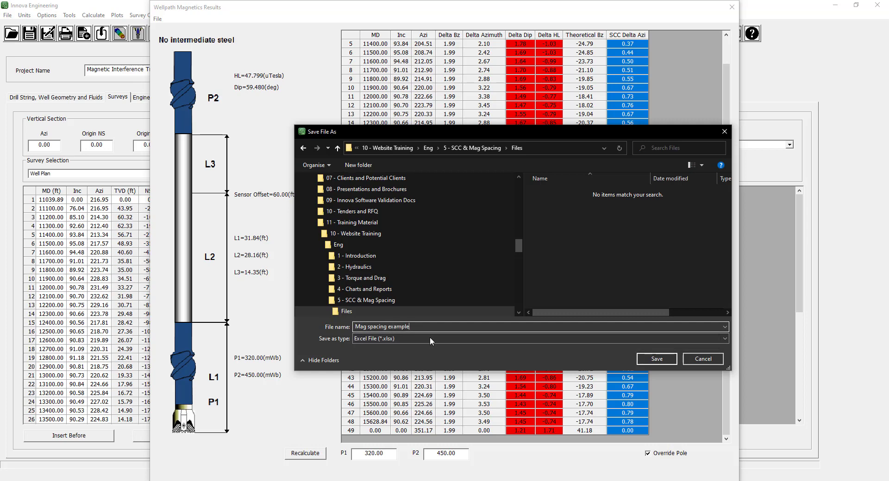
left_click(656, 359)
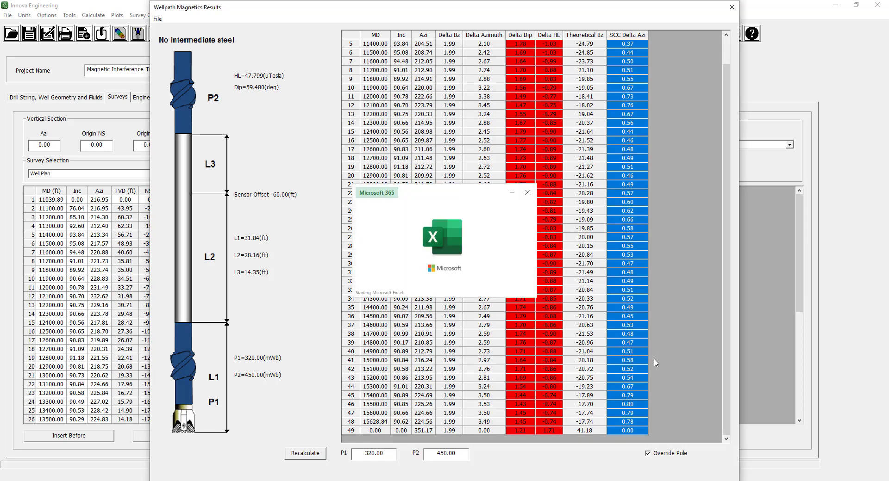
scroll(654, 358, "down", 5)
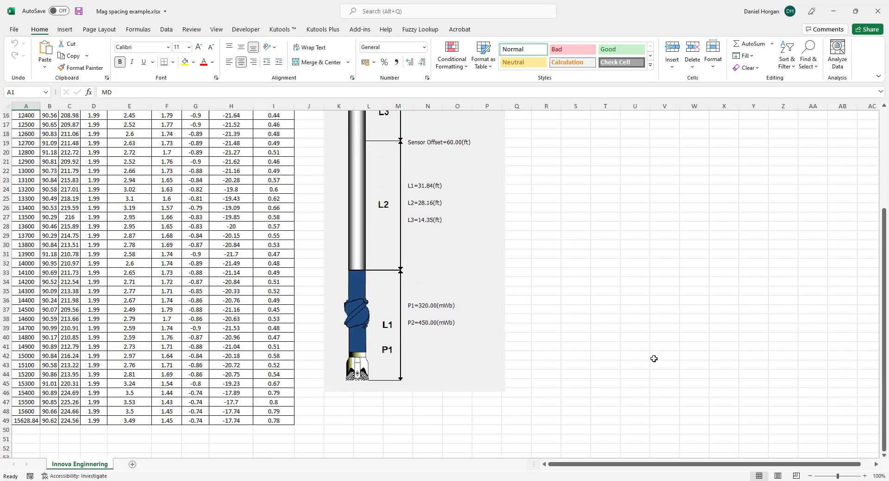
scroll(654, 359, "up", 5)
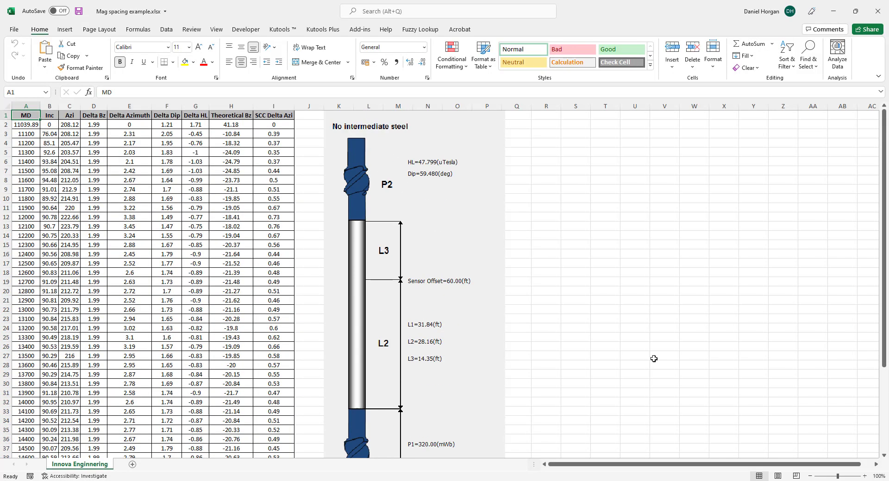